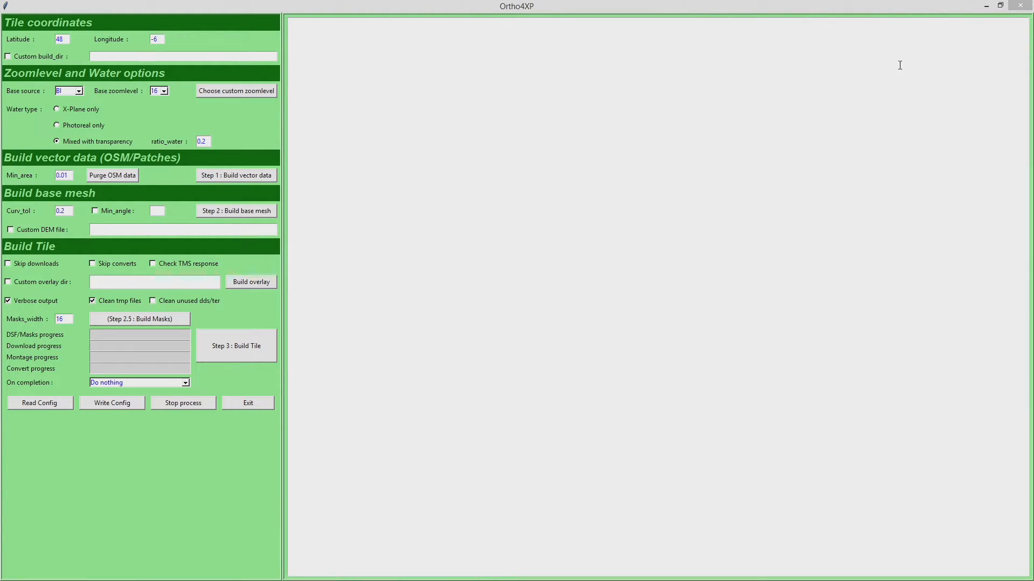
Switch to the browser's Altitude.nu map and locate the island of Jersey within the English Channel.
left_click(987, 6)
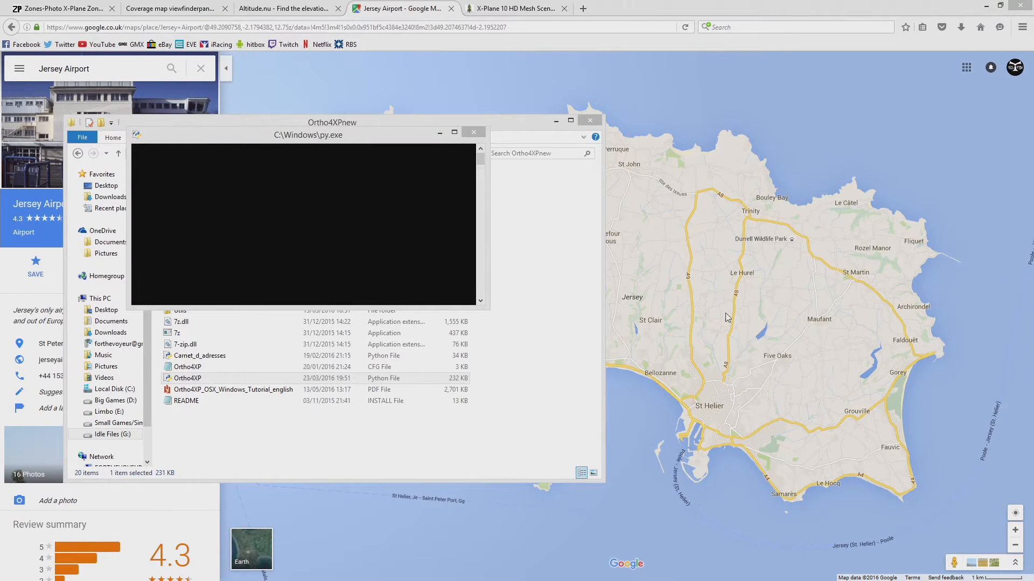
left_click(439, 132)
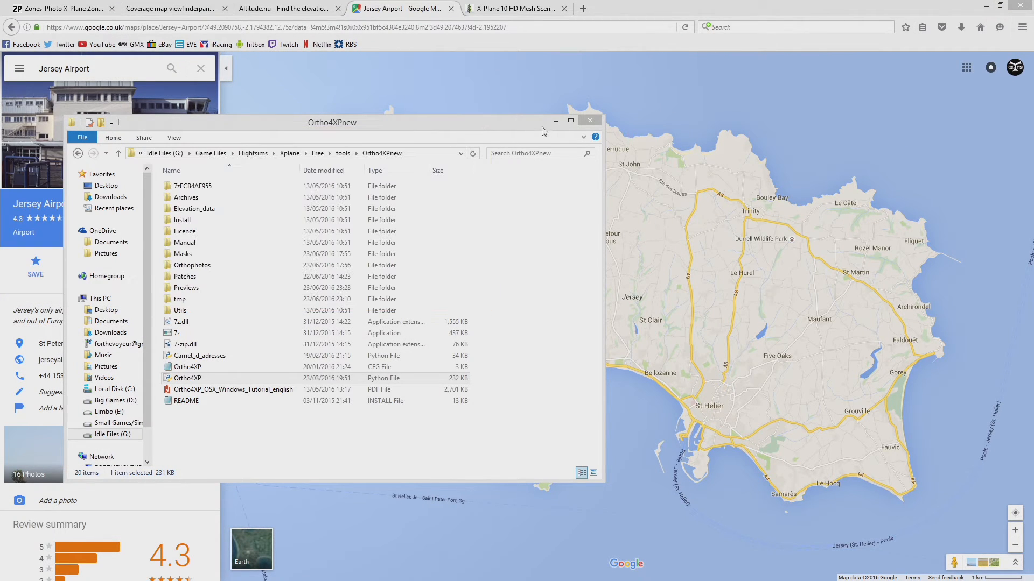
left_click(556, 120)
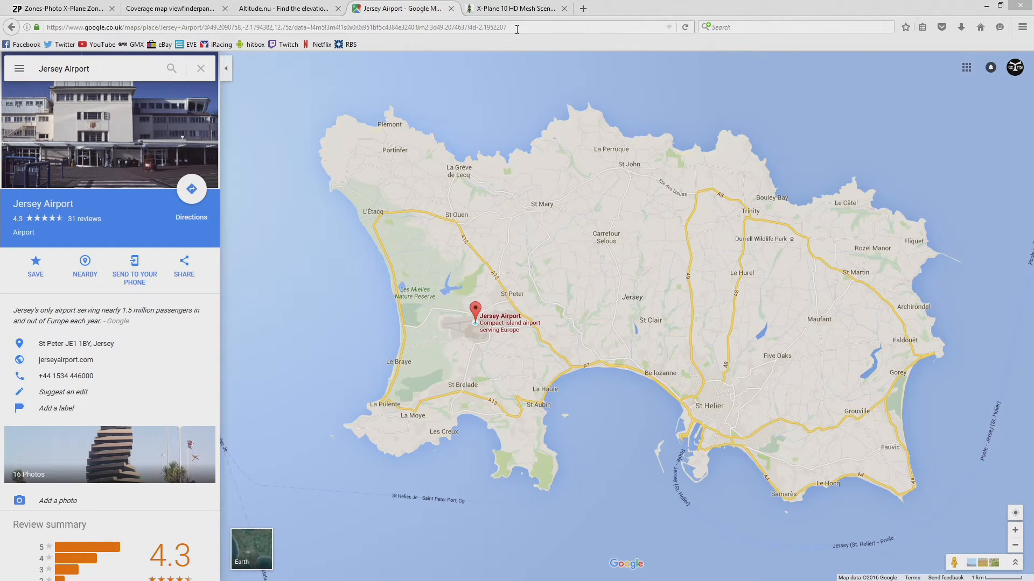
left_click(291, 8)
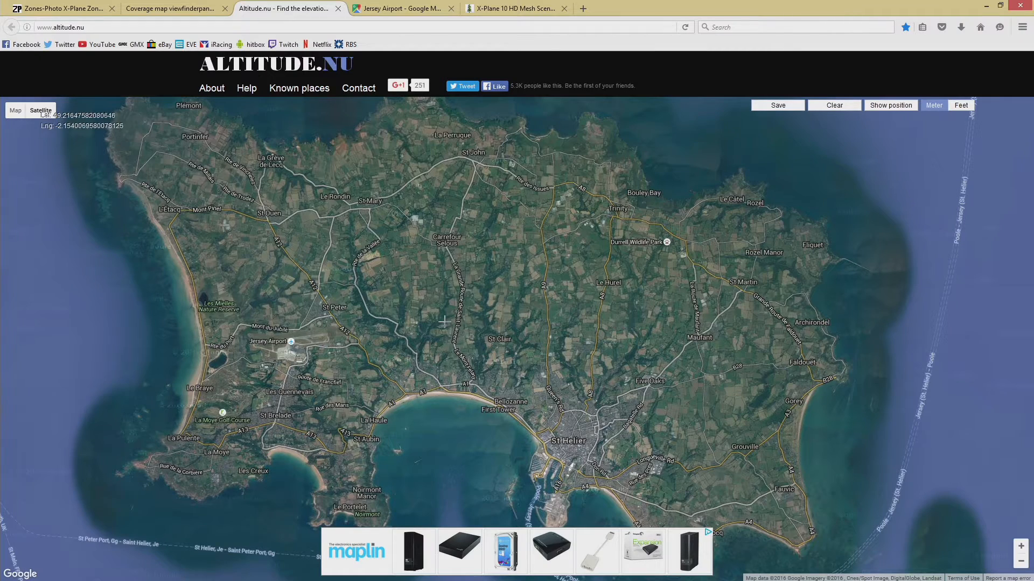
scroll(463, 336, "down", 3)
scroll(468, 337, "down", 3)
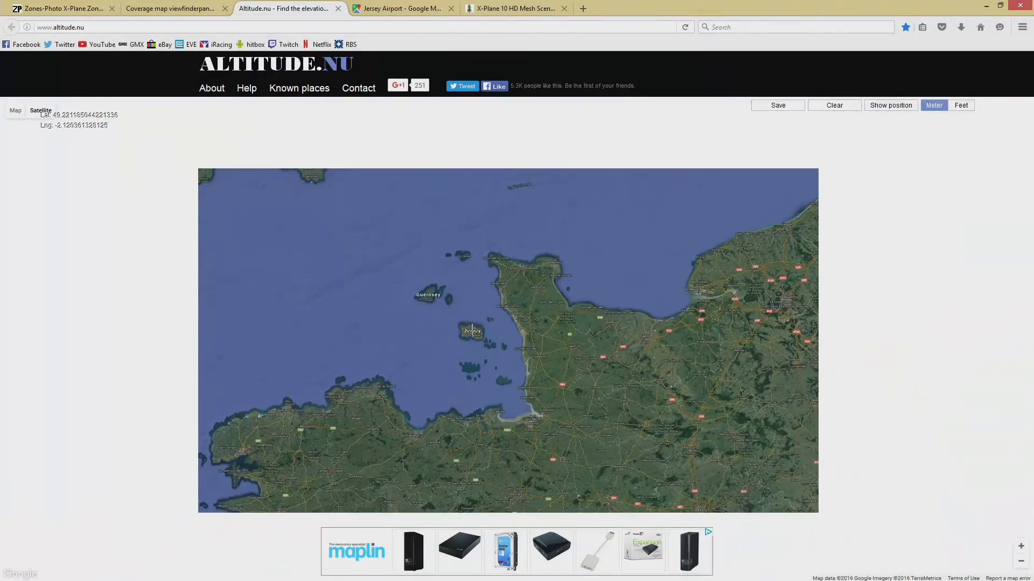
scroll(472, 329, "down", 1)
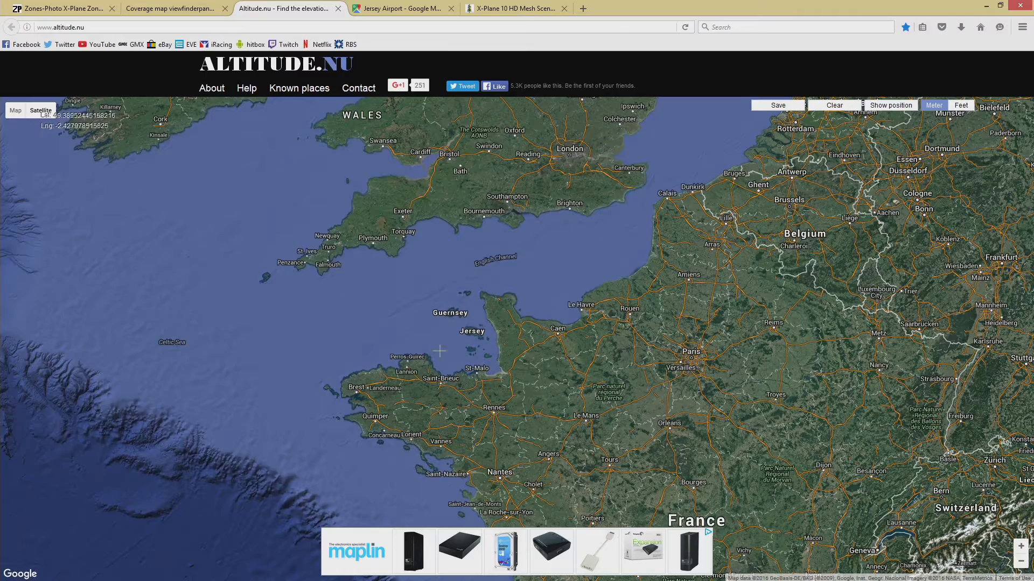
scroll(471, 337, "up", 2)
scroll(469, 317, "up", 3)
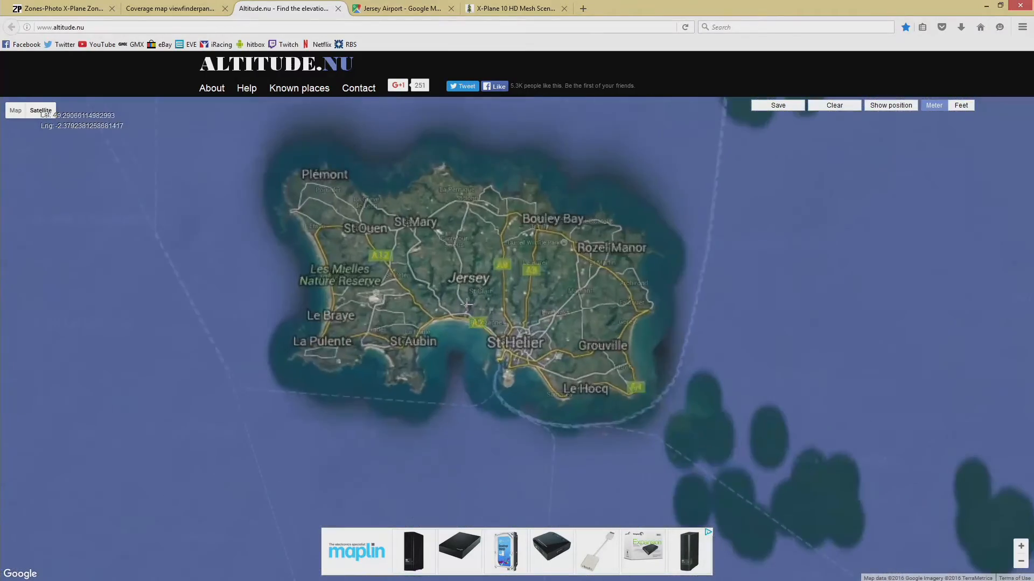
scroll(458, 312, "up", 1)
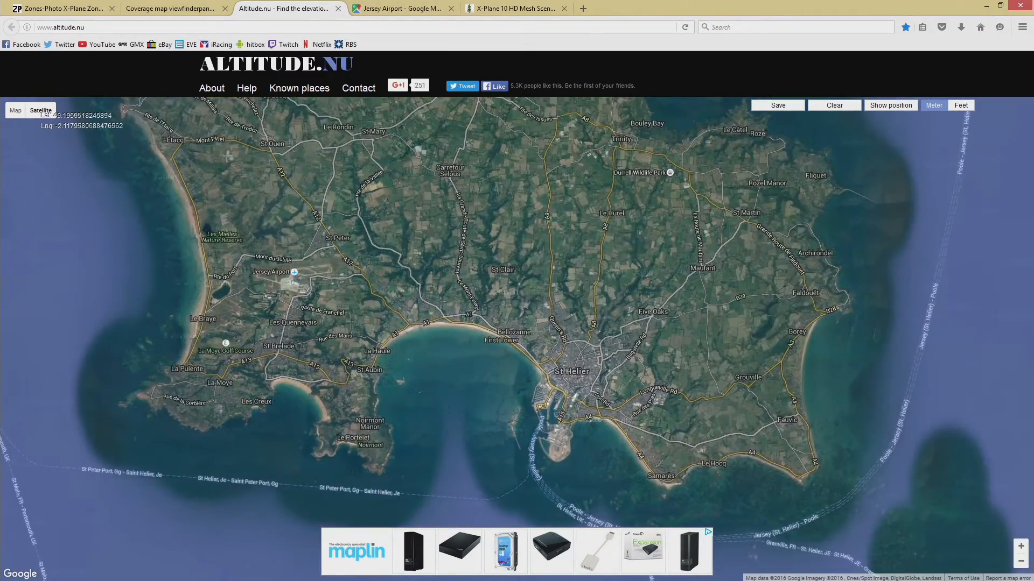
Examine Jersey Airport's runway area up close on the Altitude.nu satellite map to read its coordinates.
left_click_drag(278, 273, 403, 349)
scroll(404, 349, "up", 1)
scroll(403, 348, "up", 1)
scroll(505, 342, "up", 1)
left_click_drag(504, 342, 592, 311)
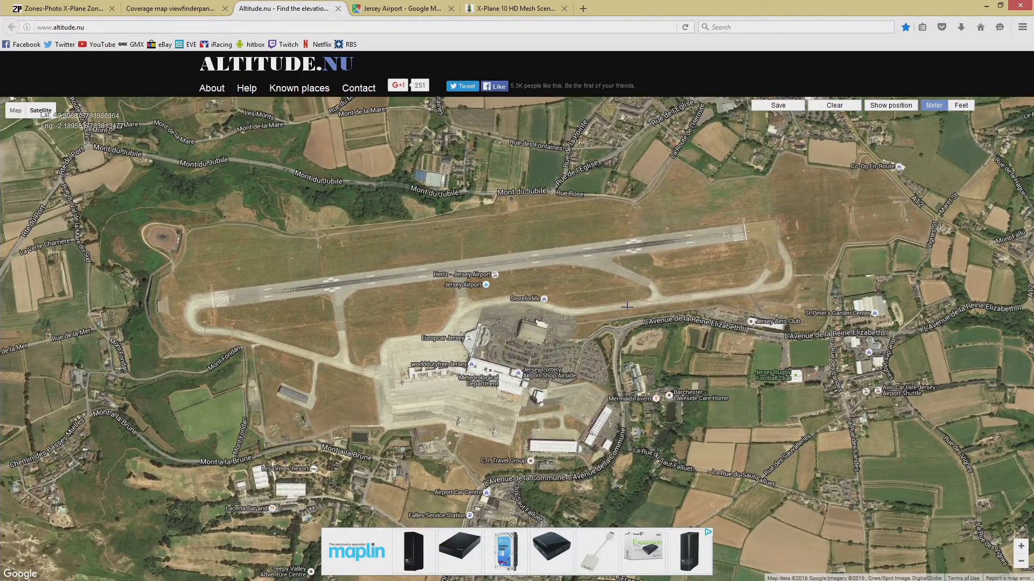
Examine Jersey's position relative to England and France, and recheck the latitude and longitude at Jersey Airport.
scroll(626, 306, "down", 4)
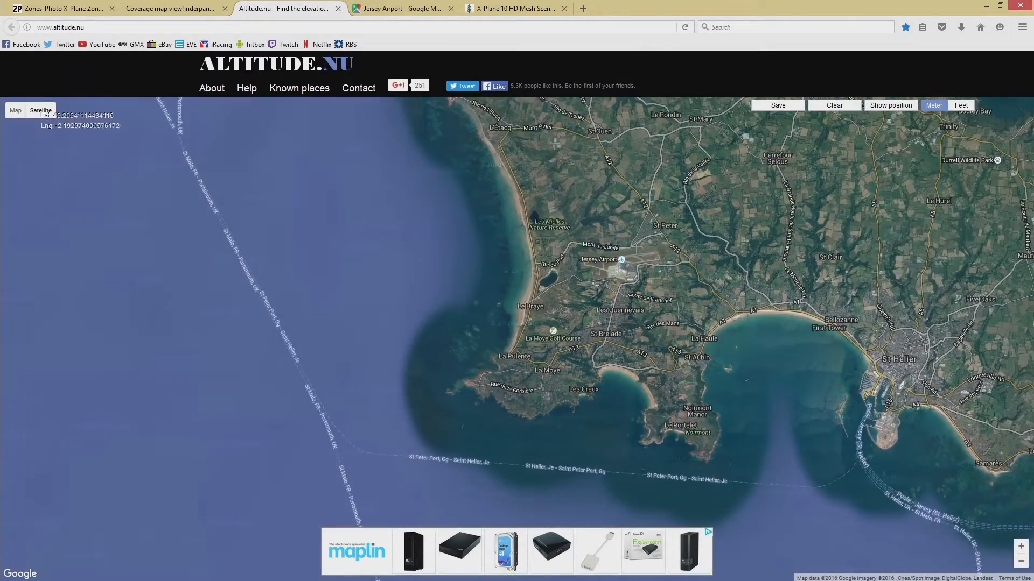
left_click_drag(668, 244, 537, 321)
scroll(537, 321, "down", 3)
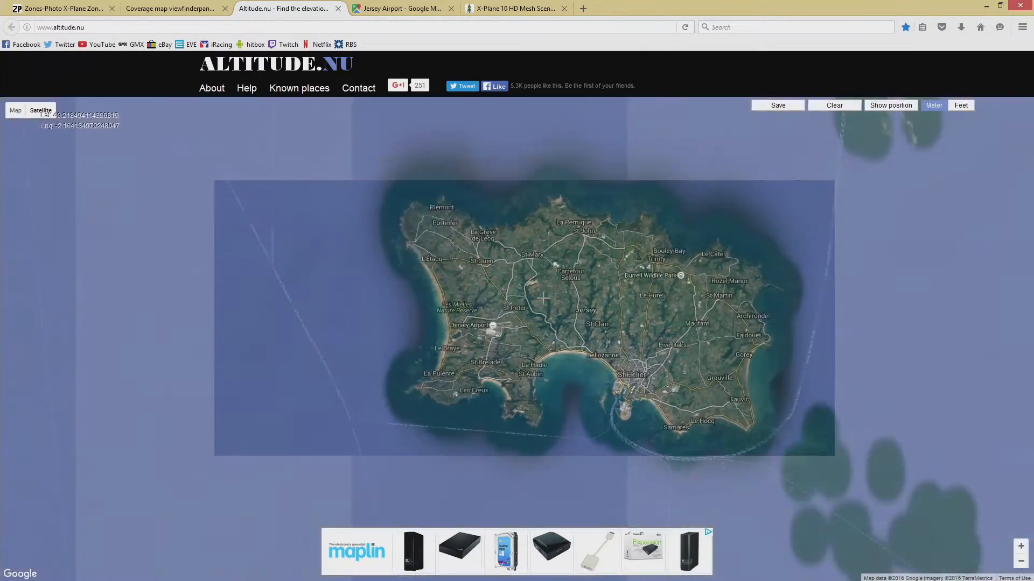
scroll(547, 280, "down", 3)
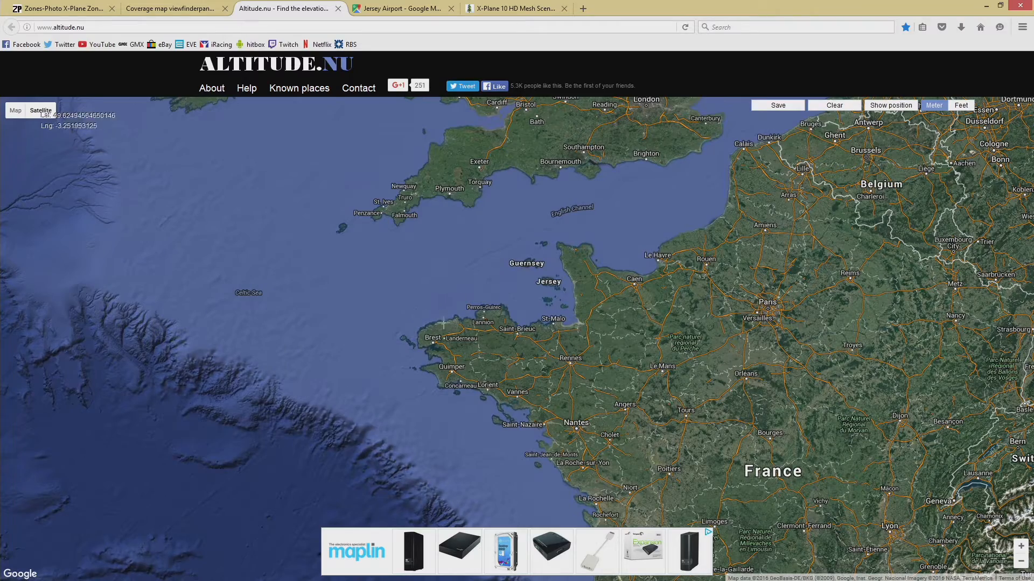
scroll(559, 279, "up", 2)
scroll(505, 285, "up", 4)
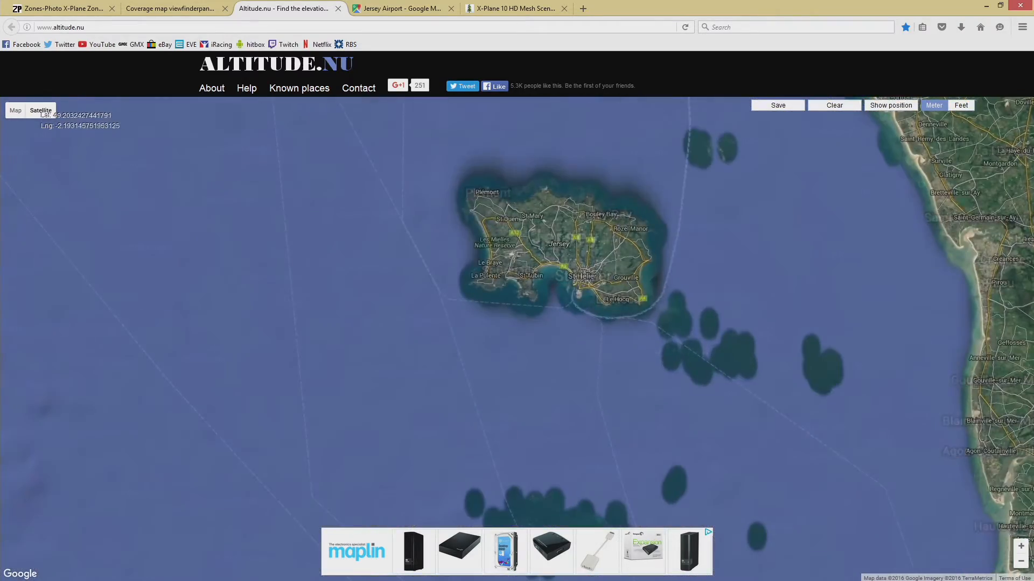
scroll(506, 257, "up", 2)
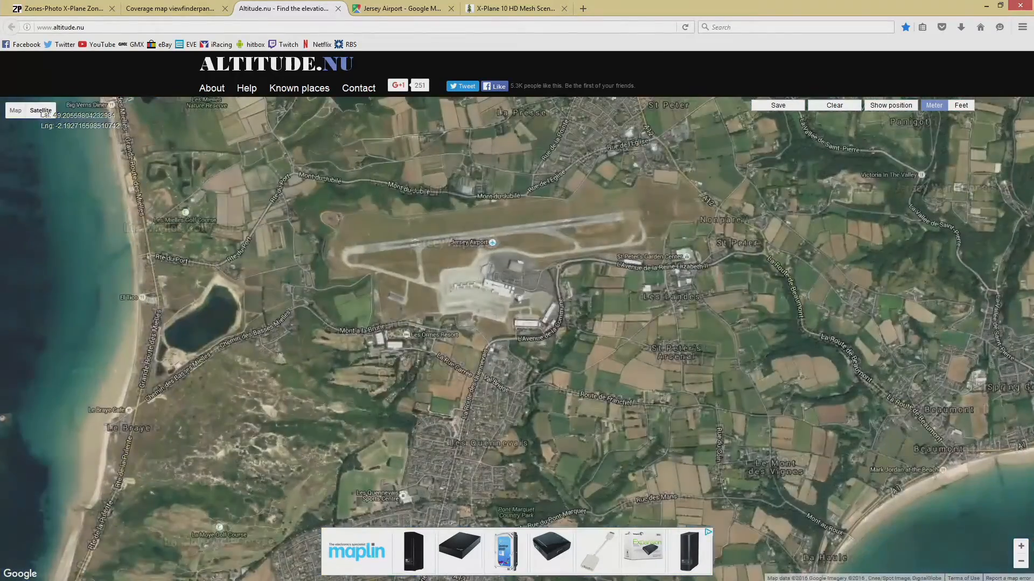
left_click_drag(535, 243, 583, 285)
scroll(583, 284, "up", 1)
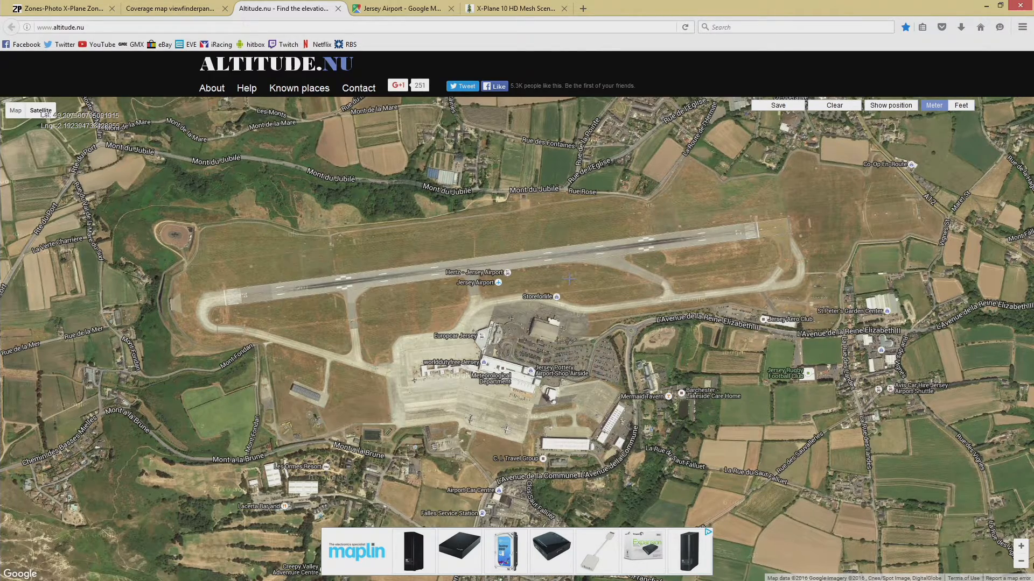
Compare the coordinates over the nearby Normandy mainland with those across the whole island of Jersey.
scroll(630, 241, "down", 3)
scroll(630, 241, "down", 3)
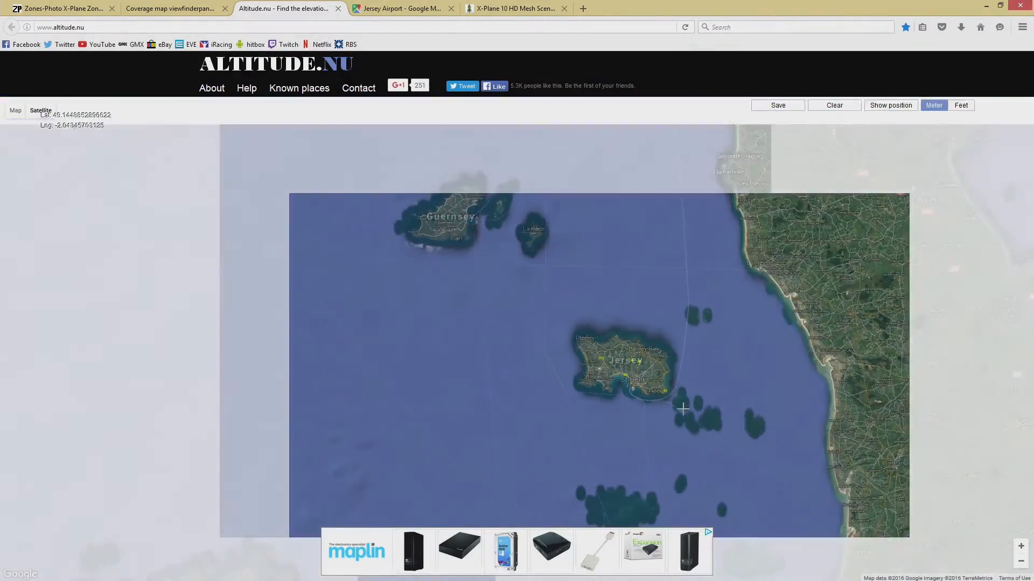
left_click_drag(682, 409, 415, 265)
scroll(414, 264, "up", 2)
scroll(414, 265, "down", 1)
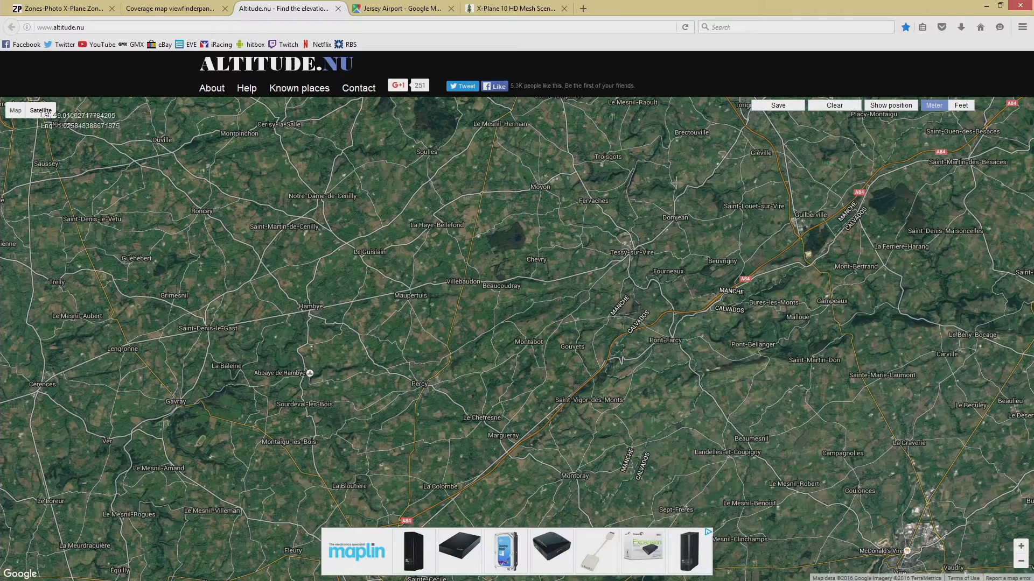
scroll(578, 263, "down", 1)
left_click_drag(294, 226, 626, 421)
scroll(524, 314, "up", 3)
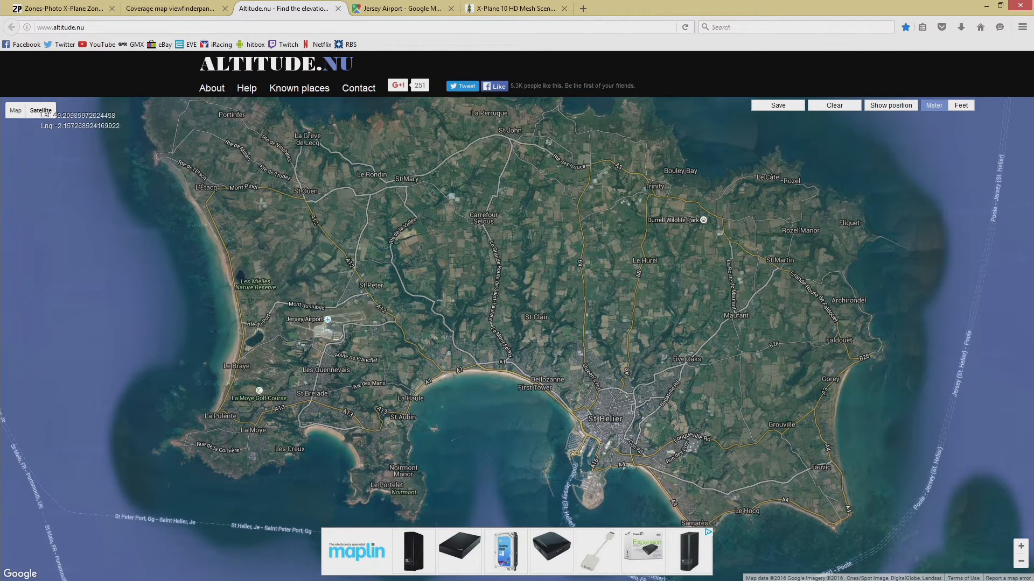
scroll(457, 297, "down", 1)
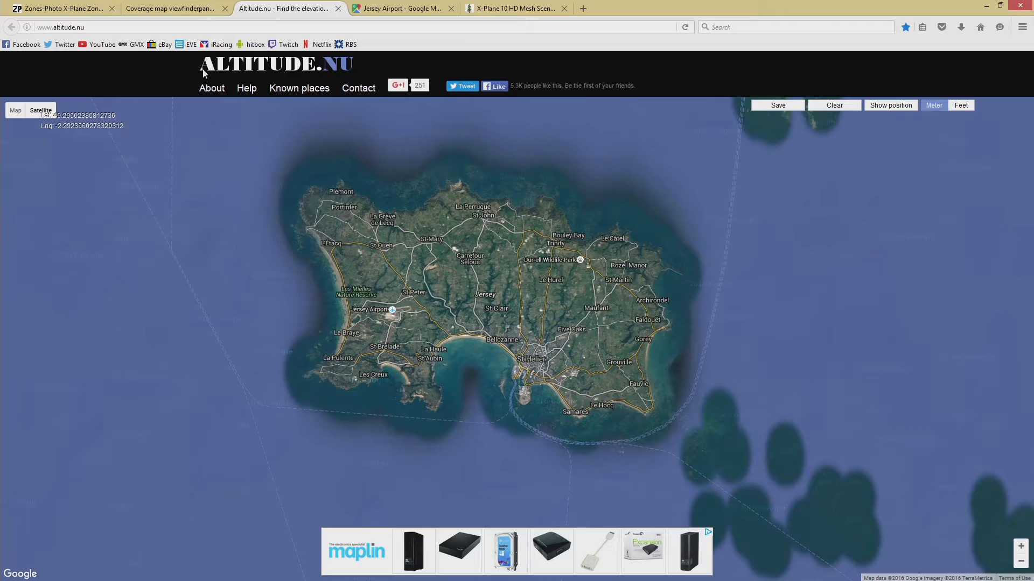
Open the Zones-Photo global map, examine its X-Plane tile grid over Europe, and select the page address.
left_click(86, 9)
left_click_drag(512, 393, 425, 261)
scroll(451, 383, "down", 1)
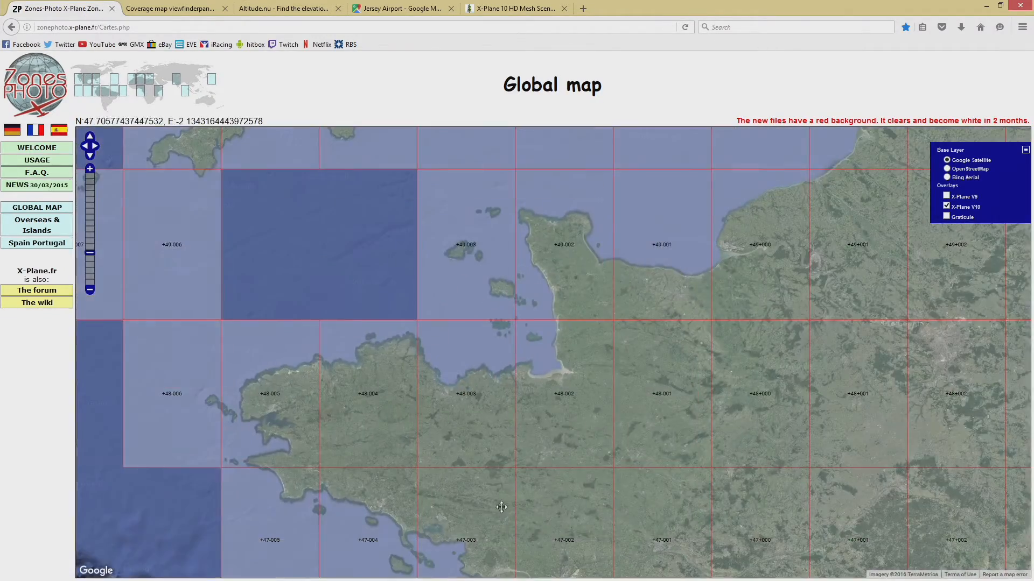
left_click_drag(496, 506, 503, 264)
scroll(502, 454, "down", 2)
scroll(525, 443, "down", 1)
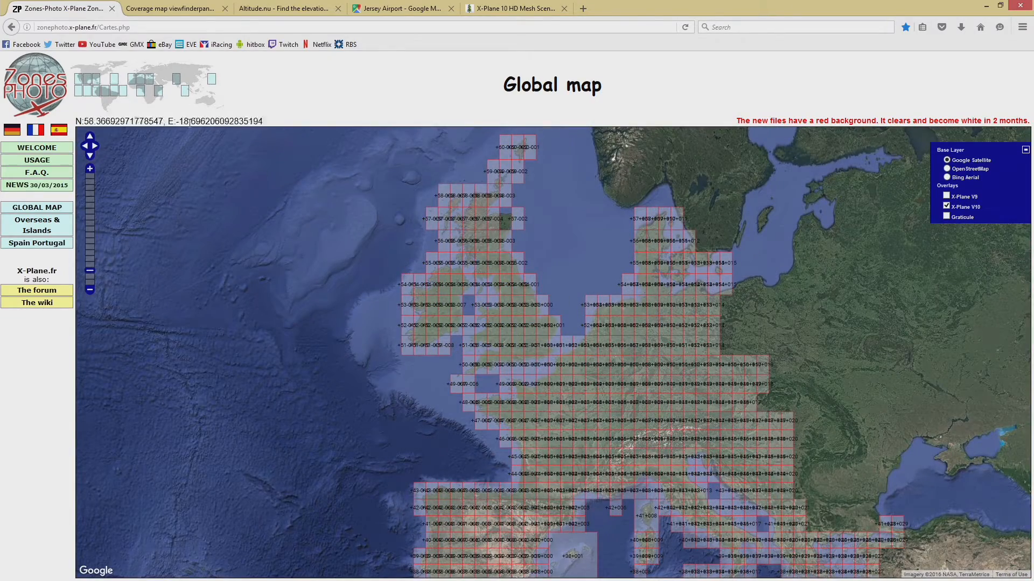
left_click(158, 28)
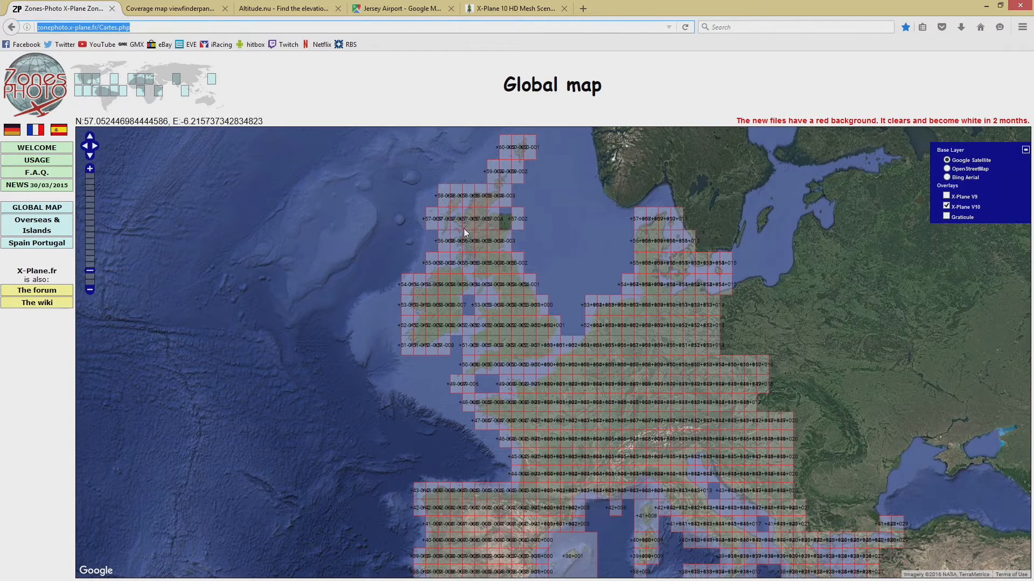
Find the tile label on the Zones-Photo grid that covers Guernsey and Jersey.
scroll(463, 228, "up", 2)
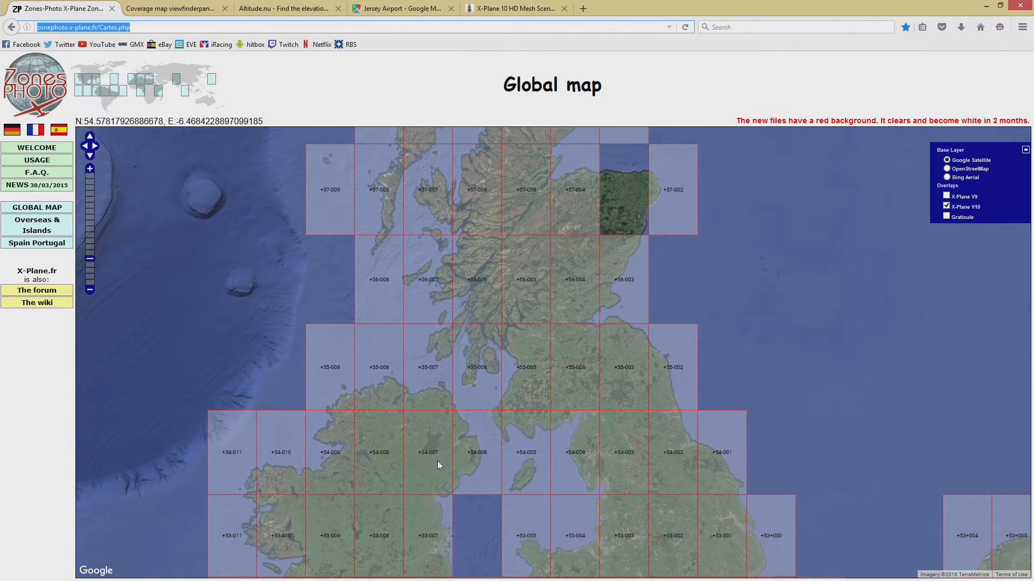
left_click_drag(470, 524, 462, 261)
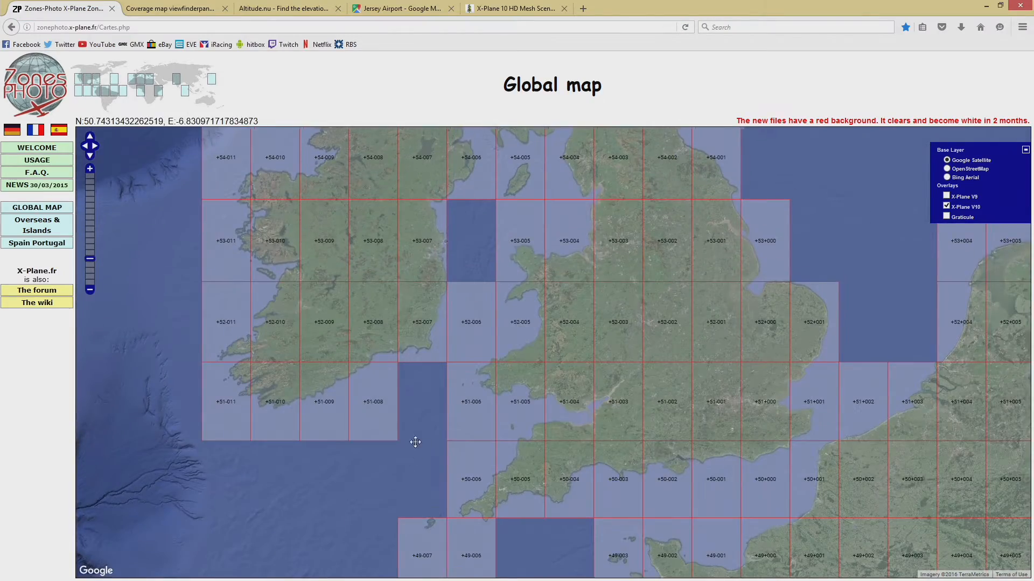
left_click_drag(411, 447, 452, 295)
left_click_drag(454, 417, 339, 357)
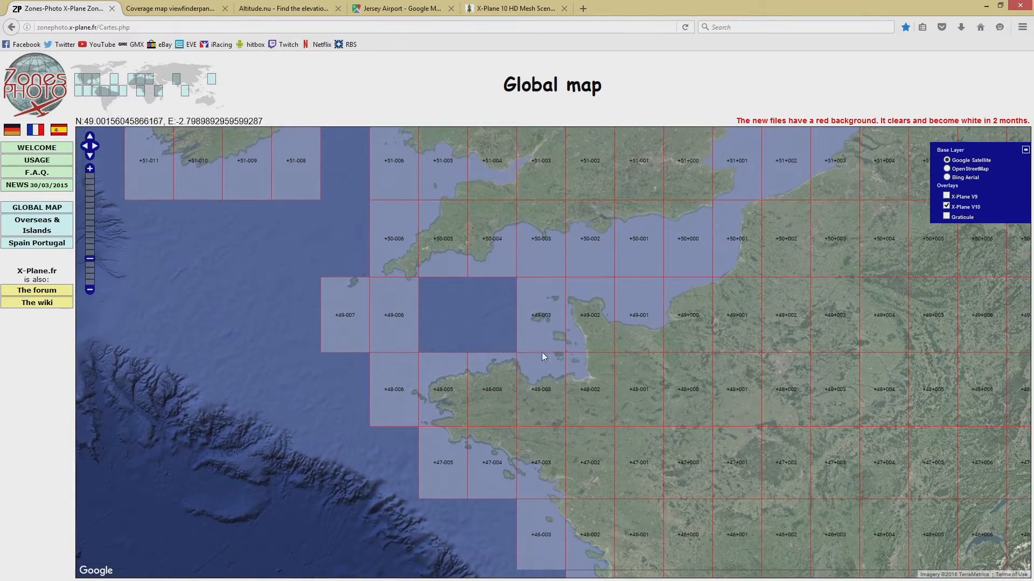
scroll(555, 337, "up", 1)
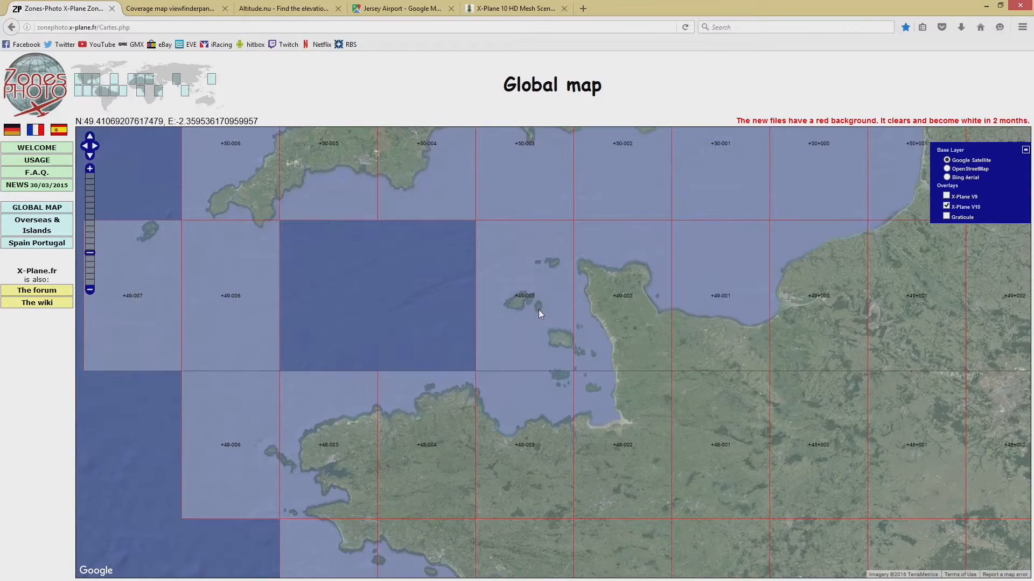
scroll(538, 311, "up", 1)
left_click_drag(476, 312, 465, 358)
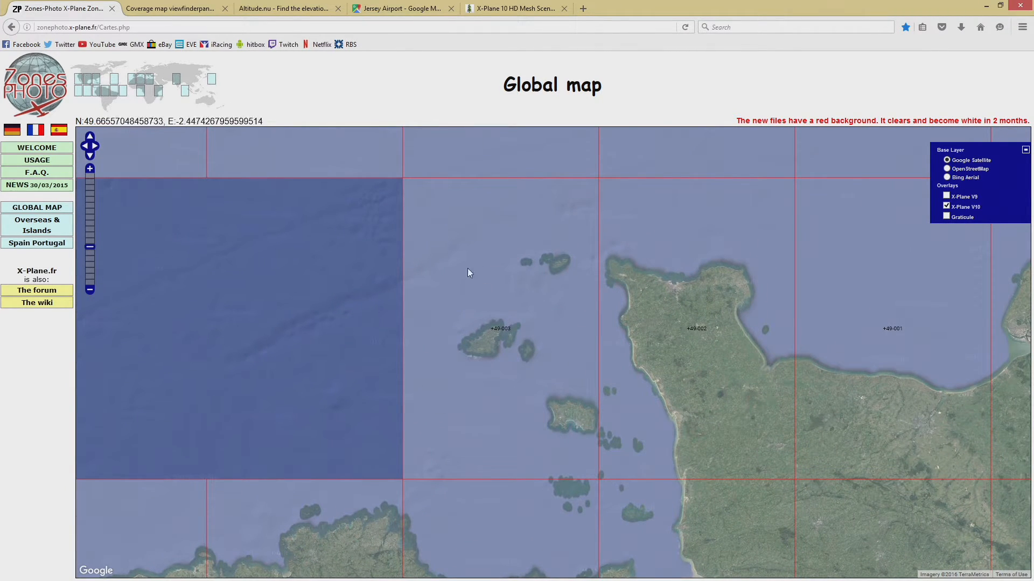
scroll(516, 341, "up", 2)
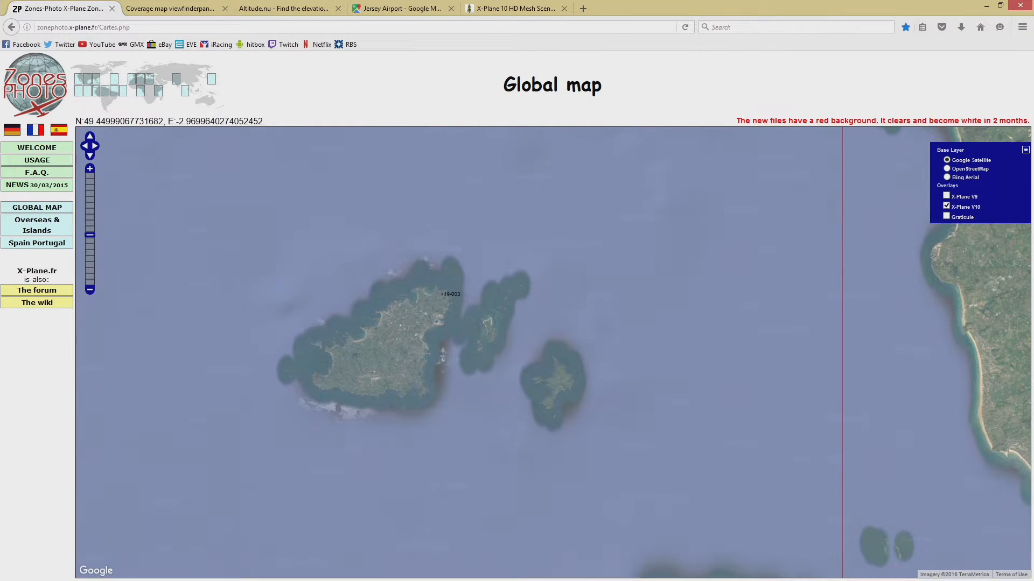
Switch to Ortho4XP and set the tile coordinates to latitude 49 and longitude -003.
key("alt+Tab")
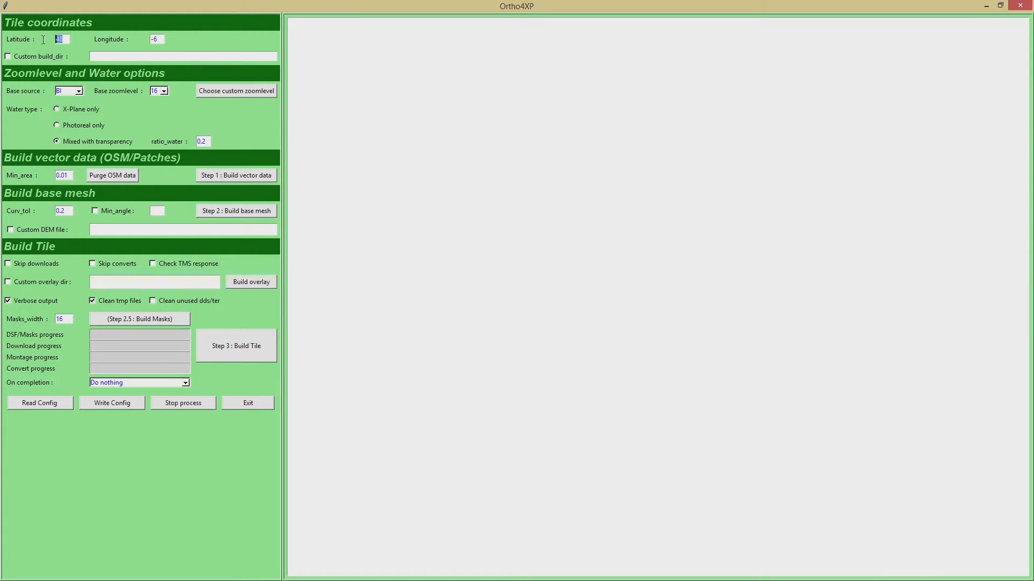
type("59q-")
key("BackSpace")
key("BackSpace")
key("BackSpace")
key("BackSpace")
type("49")
key("Tab")
type("-003")
key("Tab")
Return to the Zones-Photo map and inspect the tile boundaries around Guernsey and Jersey.
left_click(986, 6)
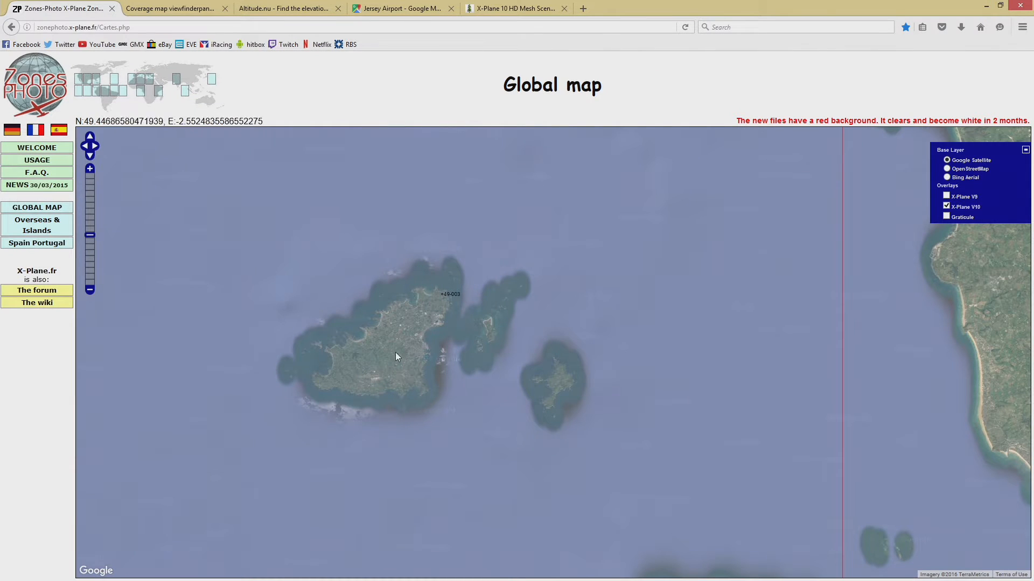
scroll(395, 352, "down", 2)
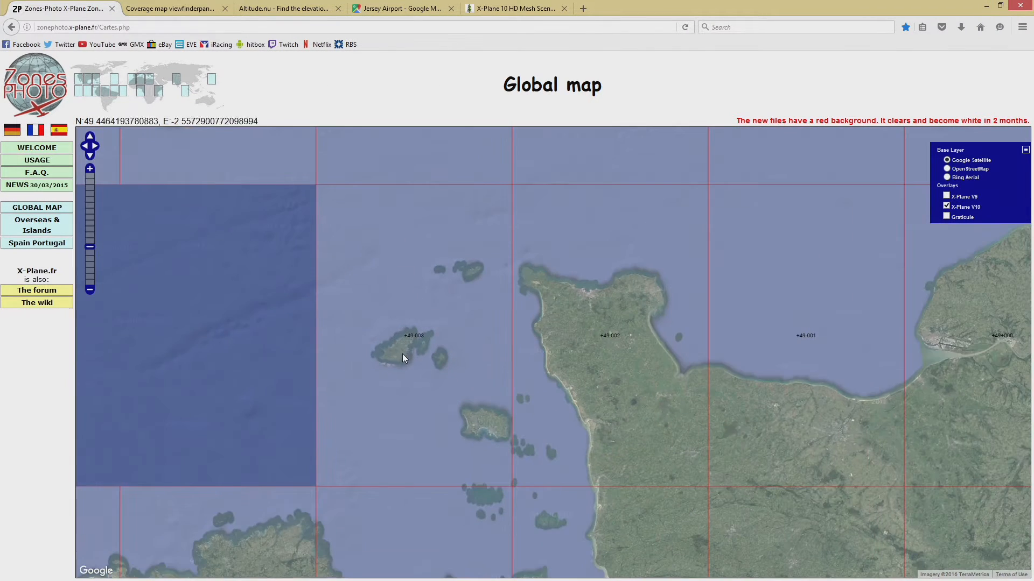
scroll(412, 366, "down", 1)
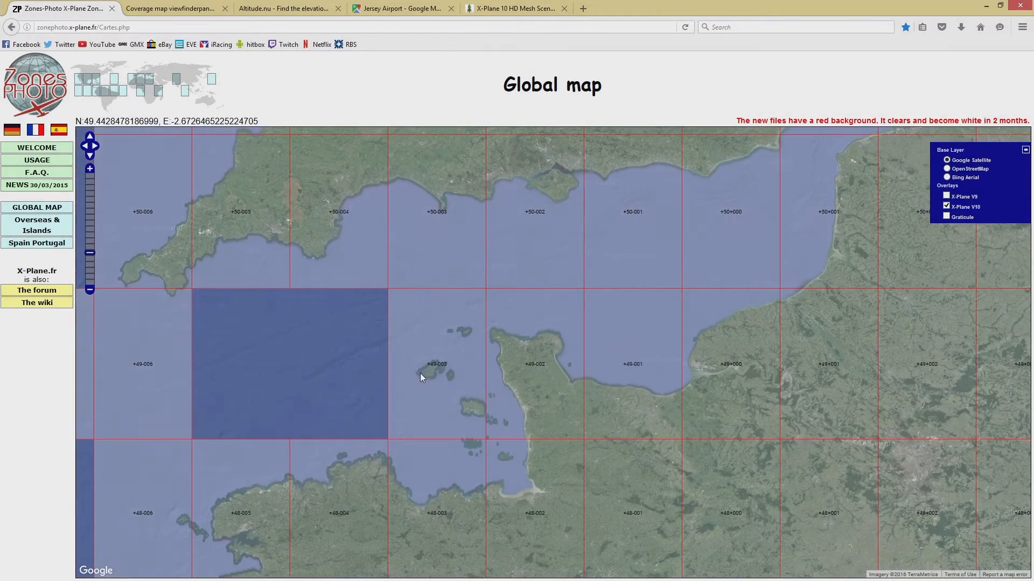
scroll(444, 389, "up", 1)
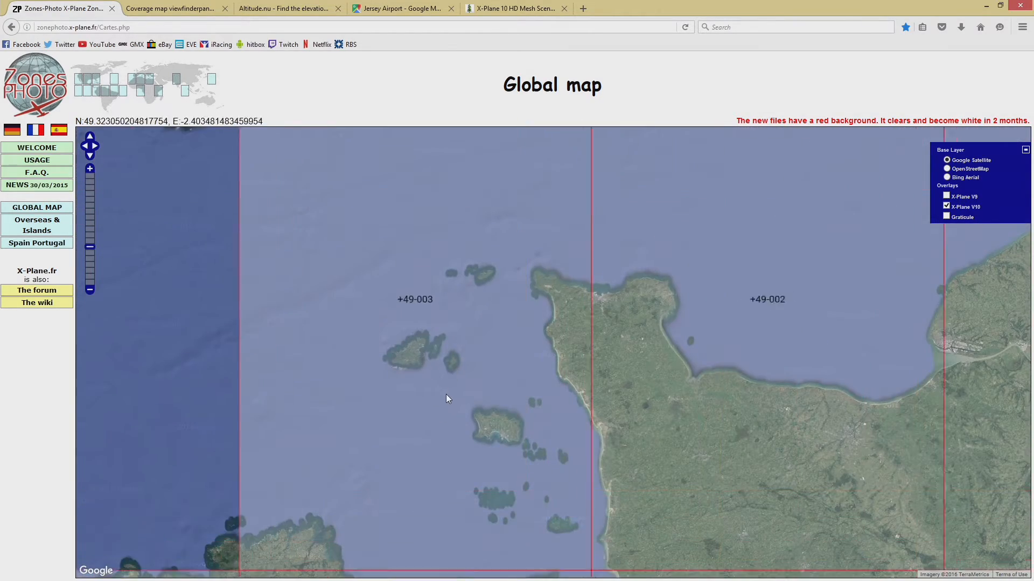
scroll(498, 425, "up", 1)
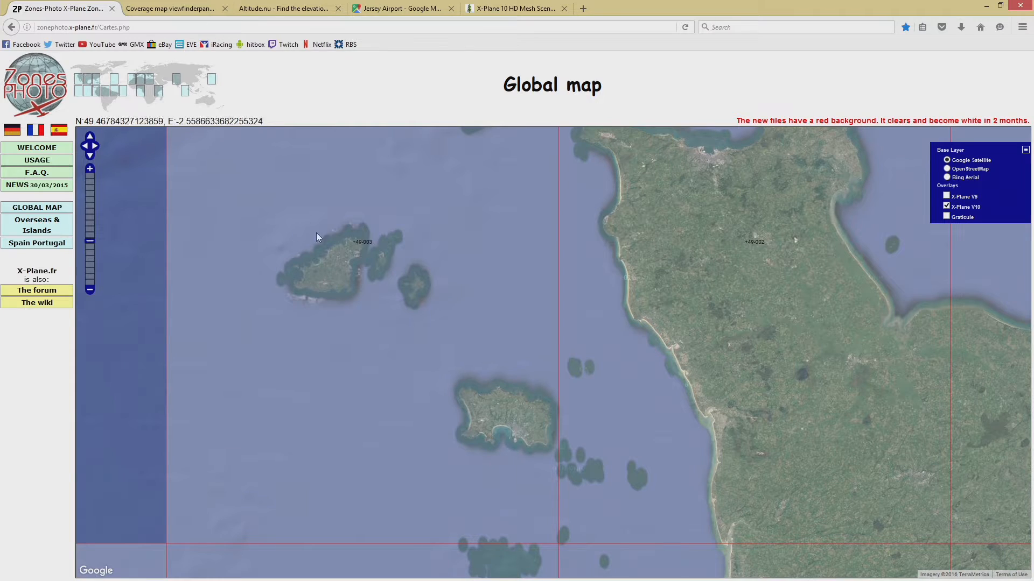
Open the viewfinderpanoramas elevation coverage map and highlight its web address.
left_click(175, 8)
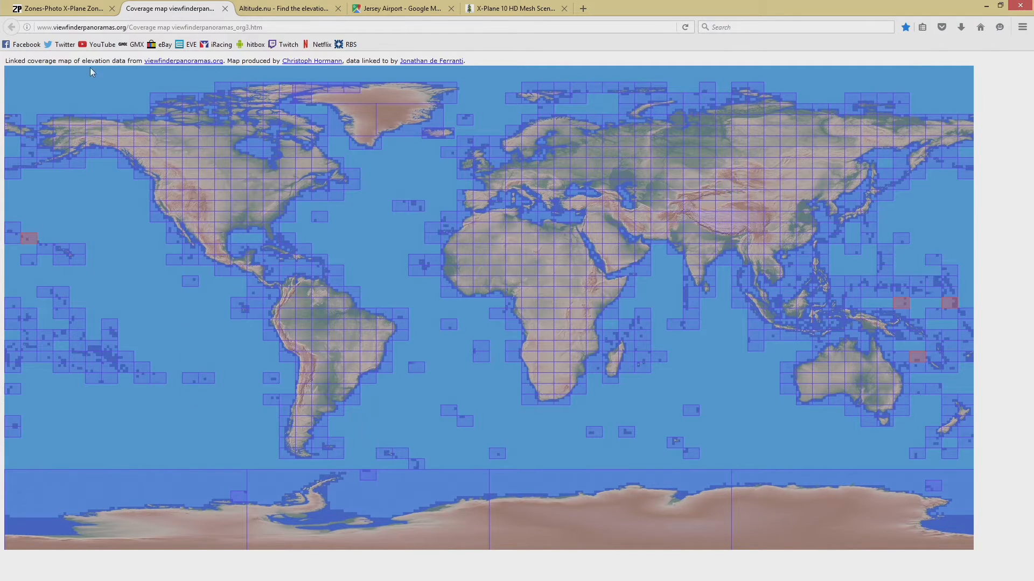
left_click_drag(54, 28, 127, 28)
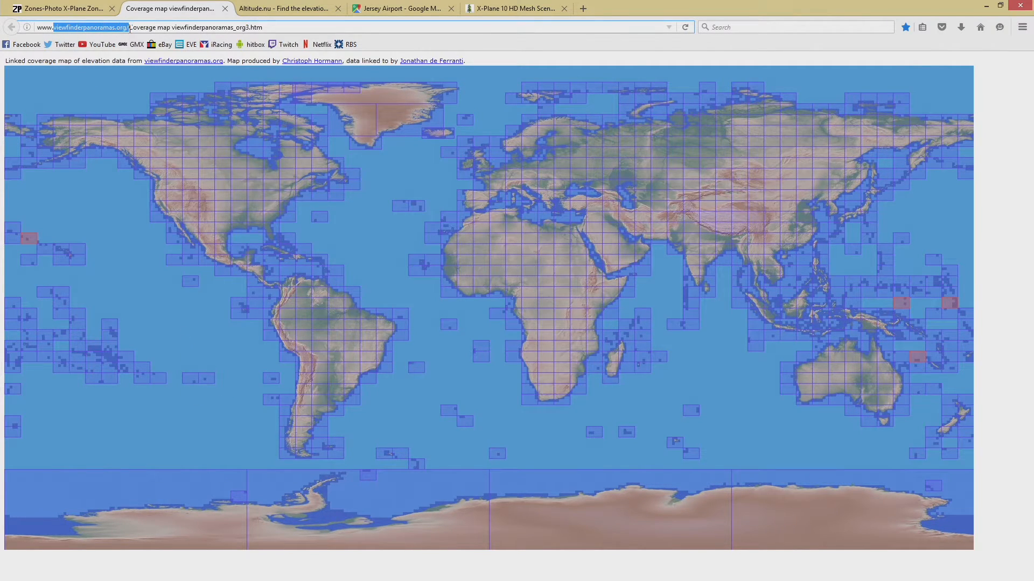
left_click(292, 25)
left_click_drag(291, 26, 37, 27)
left_click(406, 177)
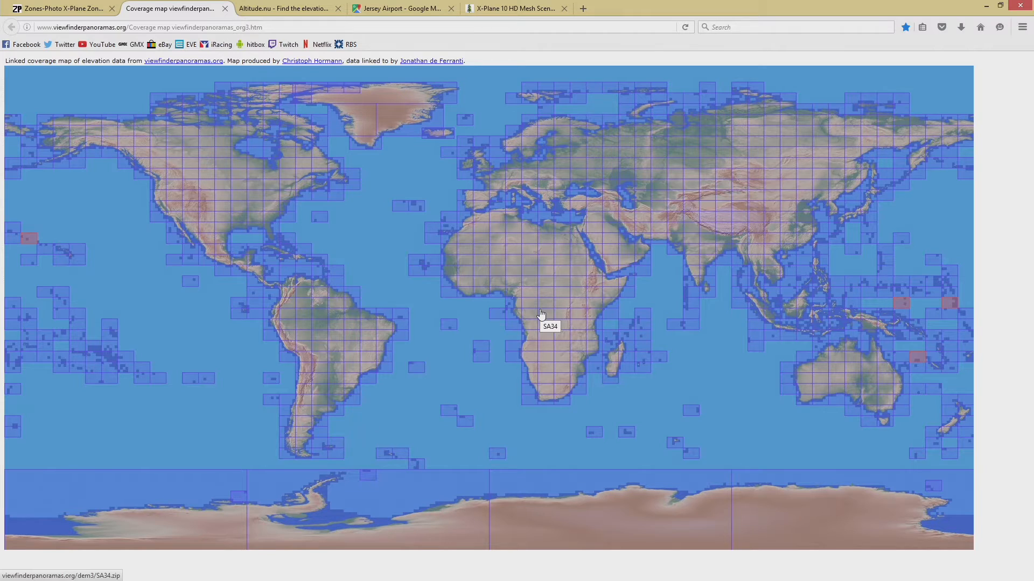
Request the M30.zip elevation archive for the Channel Islands area from the coverage map, and cancel the download.
left_click(481, 177)
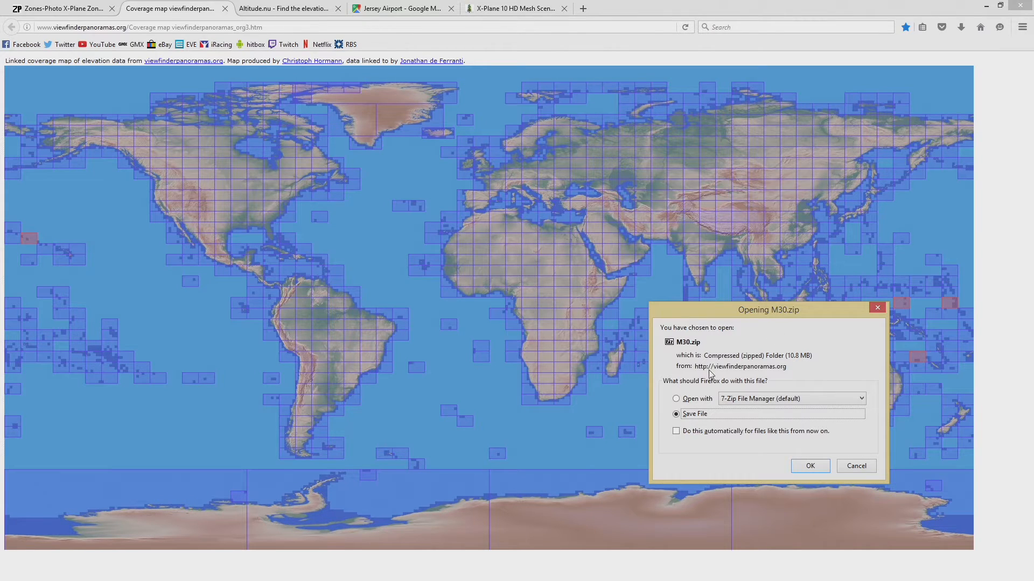
left_click(856, 467)
key("alt+Tab")
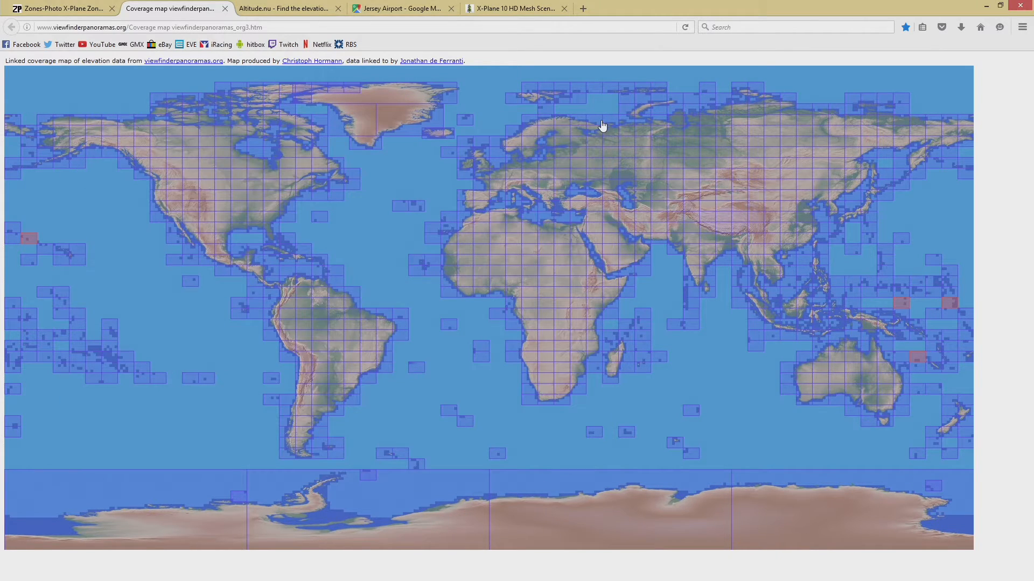
left_click(592, 121)
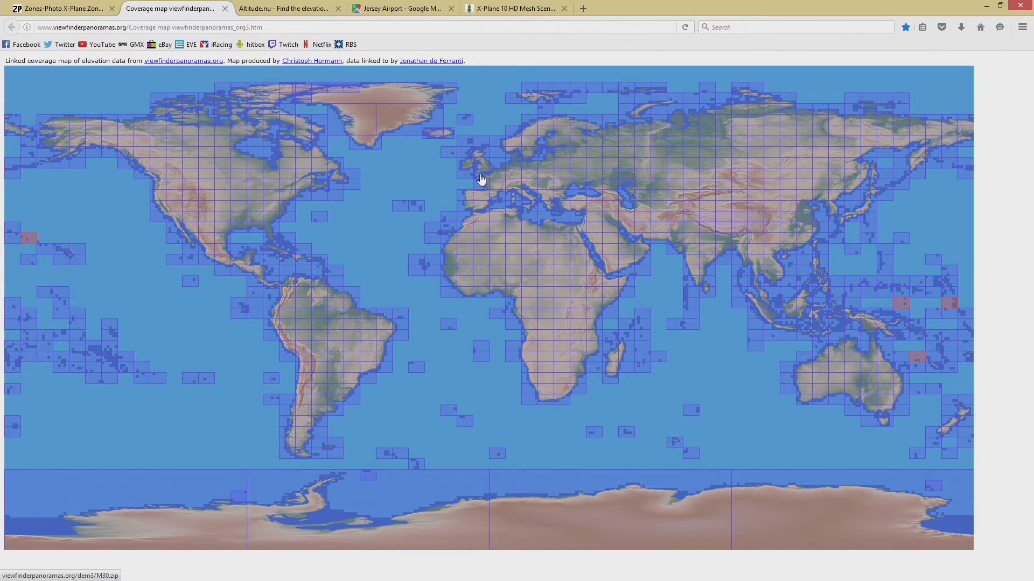
In File Explorer, browse to Game Files\Flightsims\Xplane\Free\Scenery\Heightmaps on drive G and open the M30 folder inside its zip archive.
key("super+e")
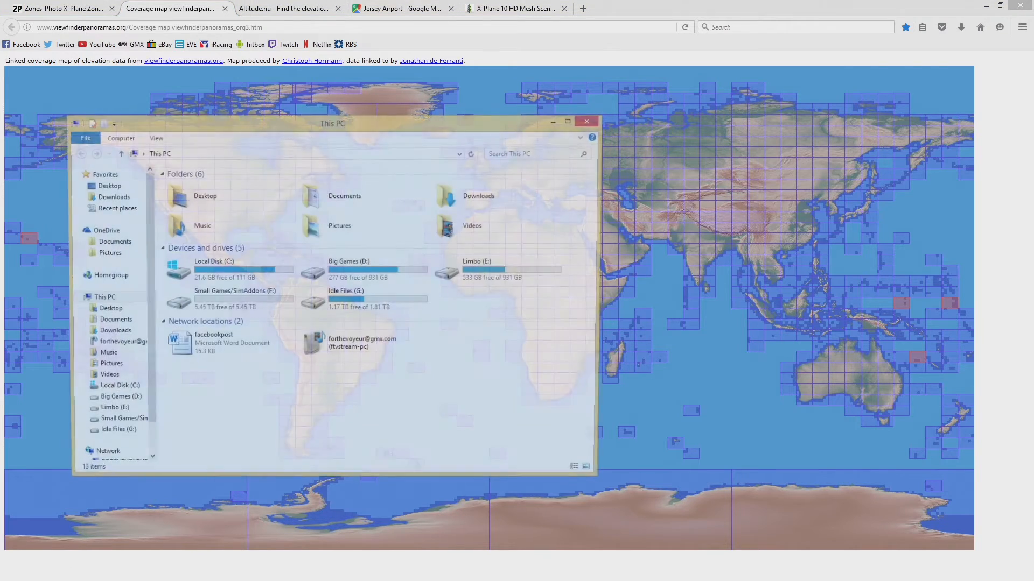
double_click(345, 301)
double_click(191, 209)
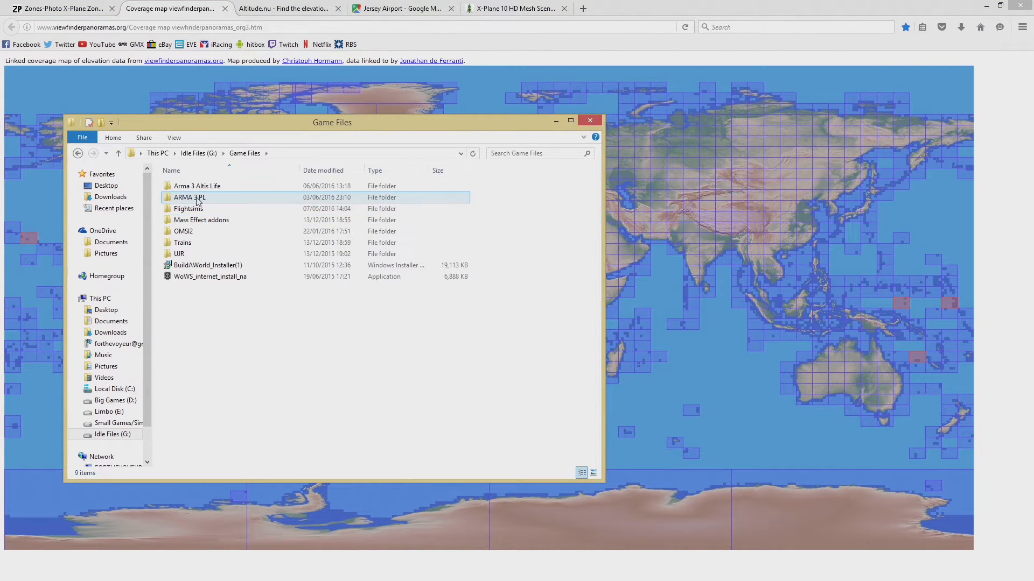
double_click(199, 213)
double_click(195, 199)
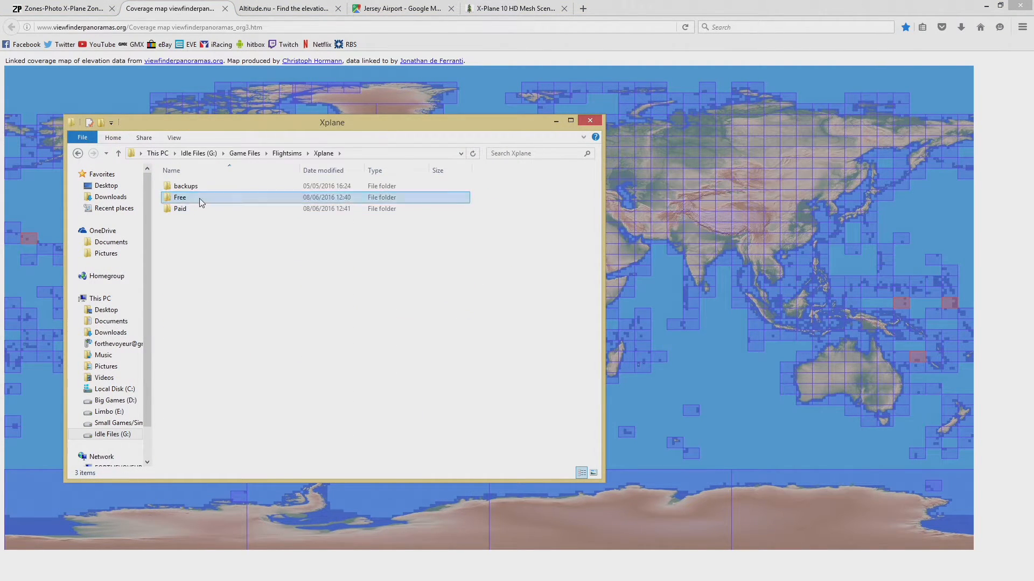
double_click(198, 200)
double_click(199, 199)
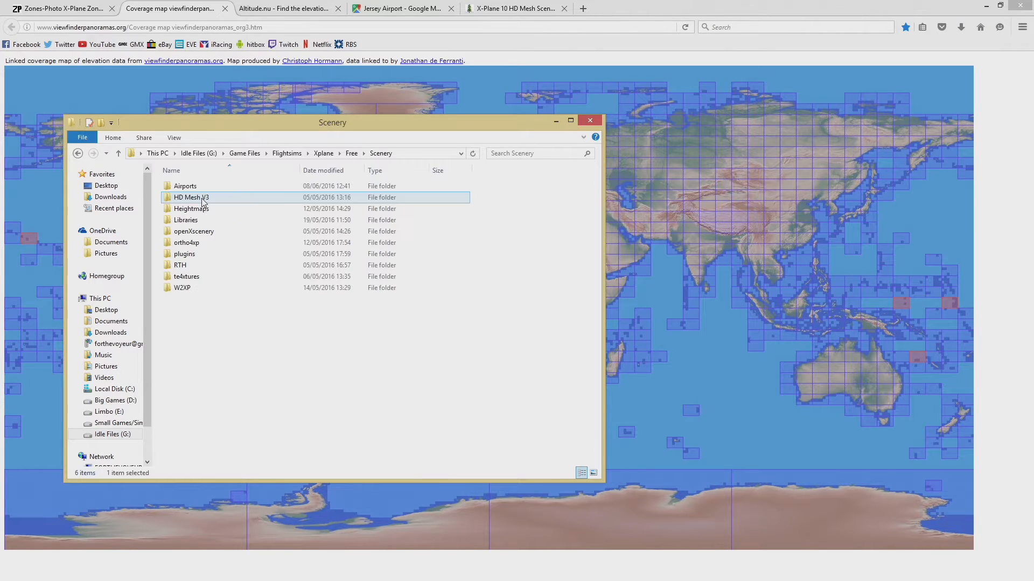
double_click(202, 210)
double_click(199, 221)
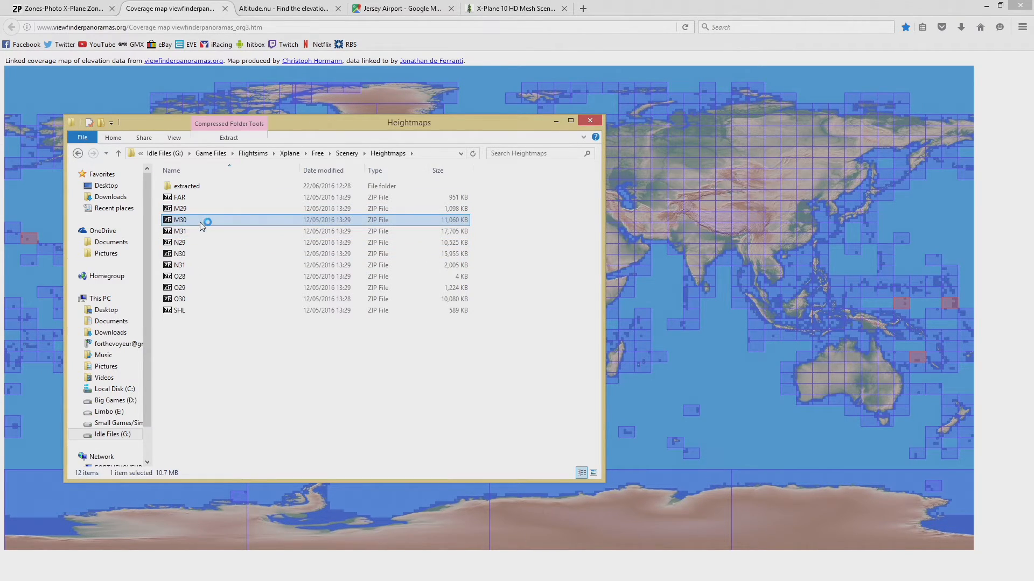
double_click(648, 177)
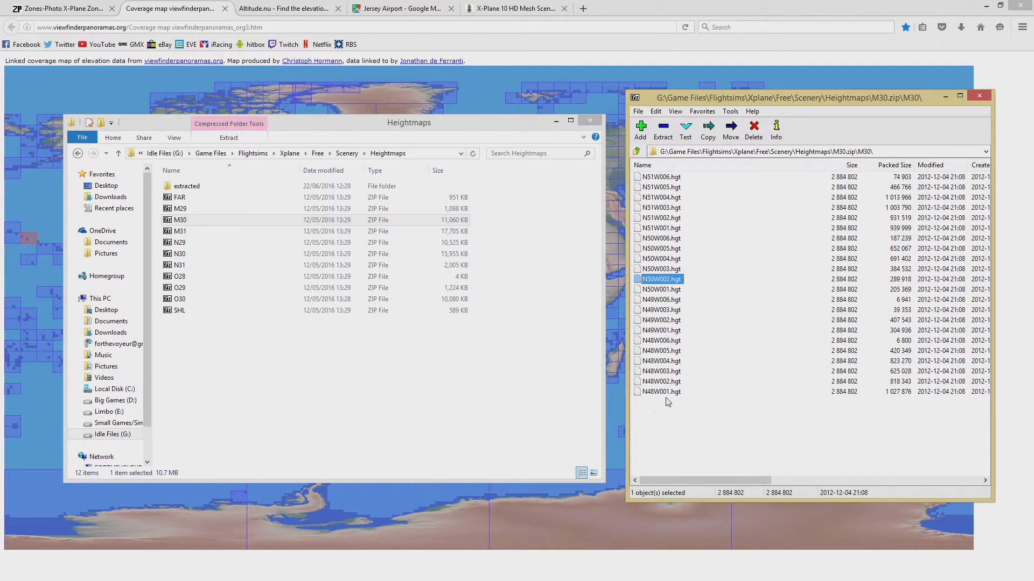
Copy N49W003.hgt from the M30 archive into the extracted folder under Heightmaps.
left_click(660, 313)
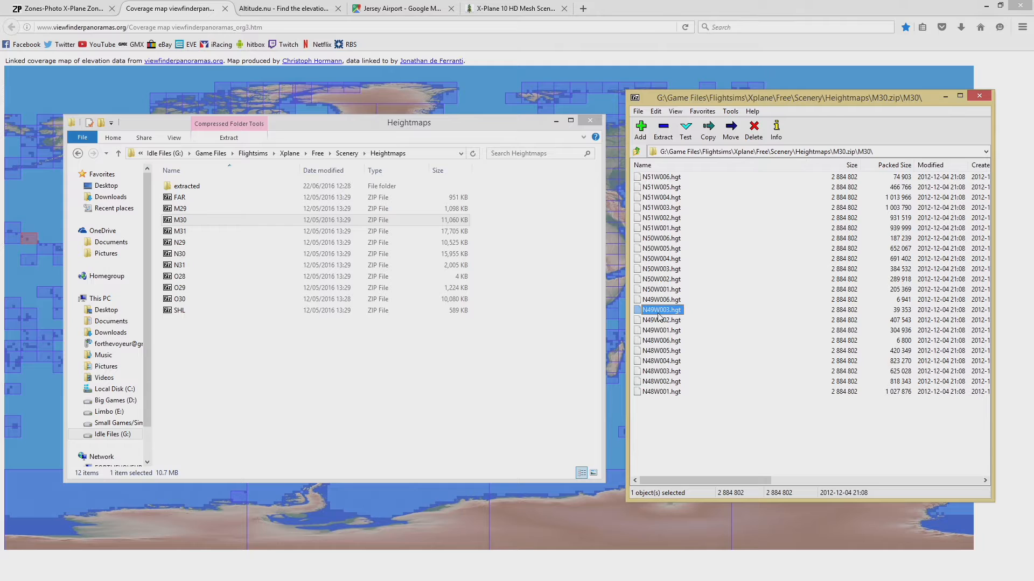
double_click(185, 186)
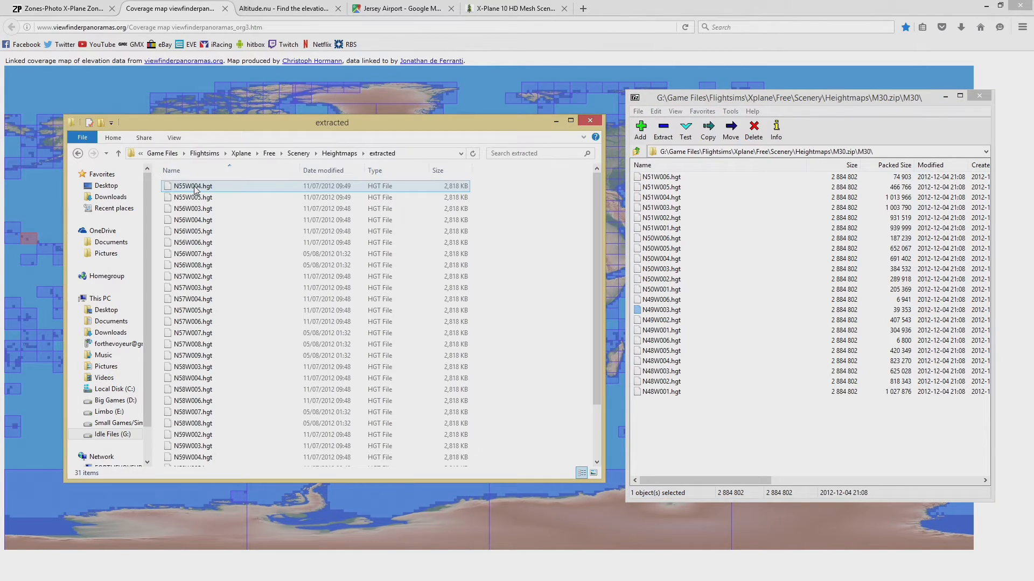
left_click_drag(671, 311, 533, 324)
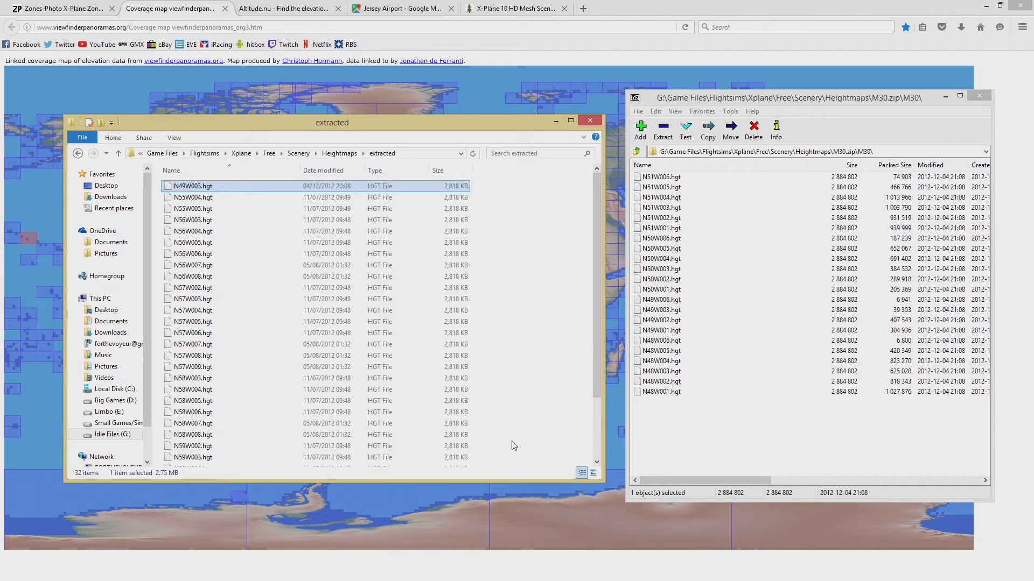
Copy all the .hgt files from the M30 archive into the extracted folder, replacing the existing N49W003.hgt.
left_click(660, 180)
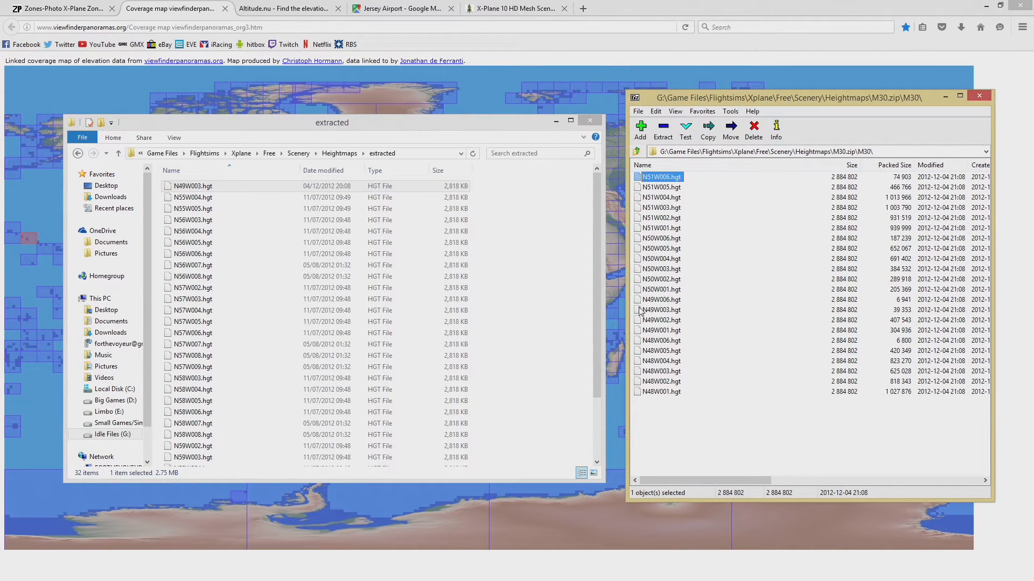
left_click(668, 393, "shift")
left_click_drag(672, 270, 533, 291)
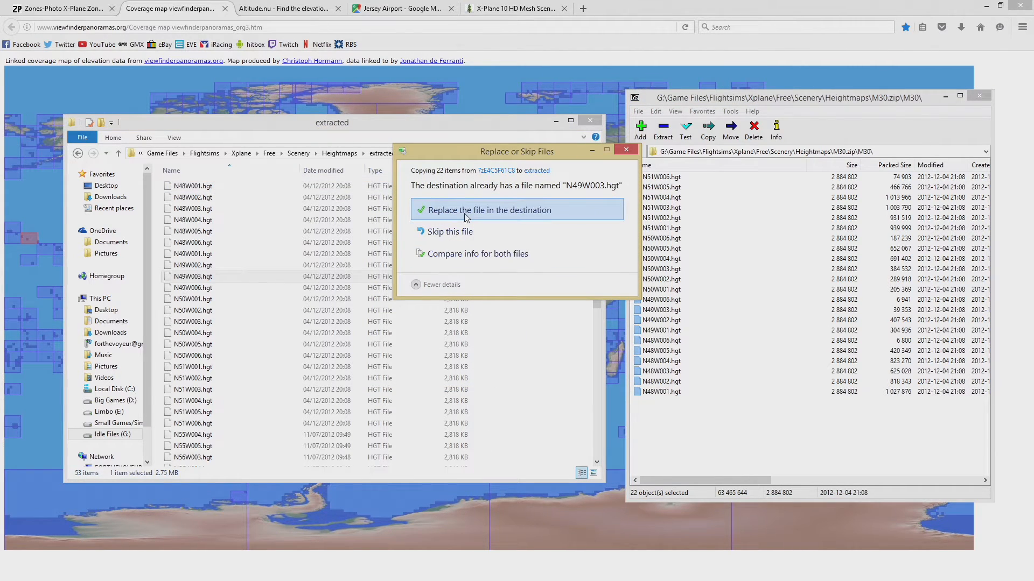
left_click(466, 216)
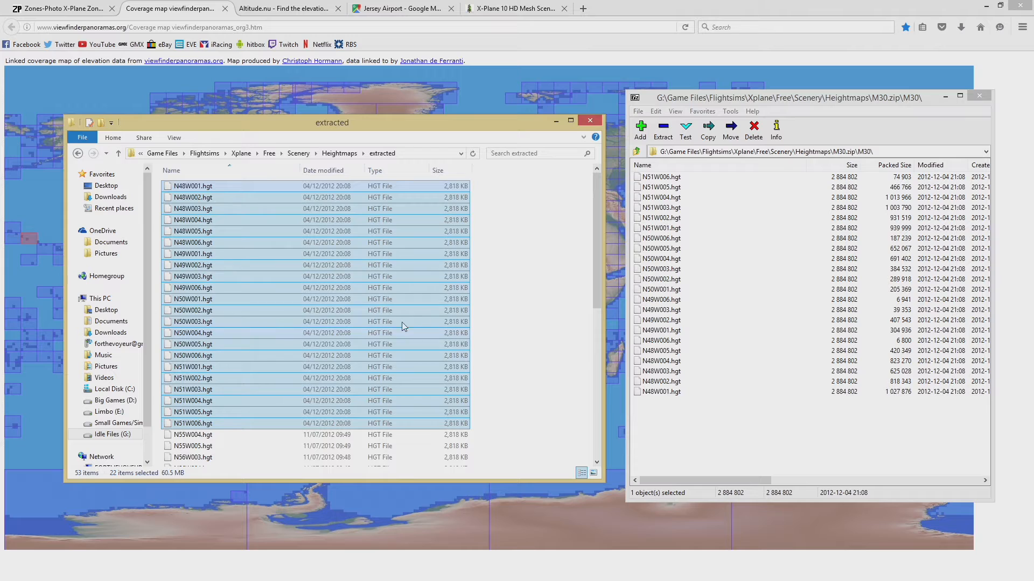
left_click(481, 295)
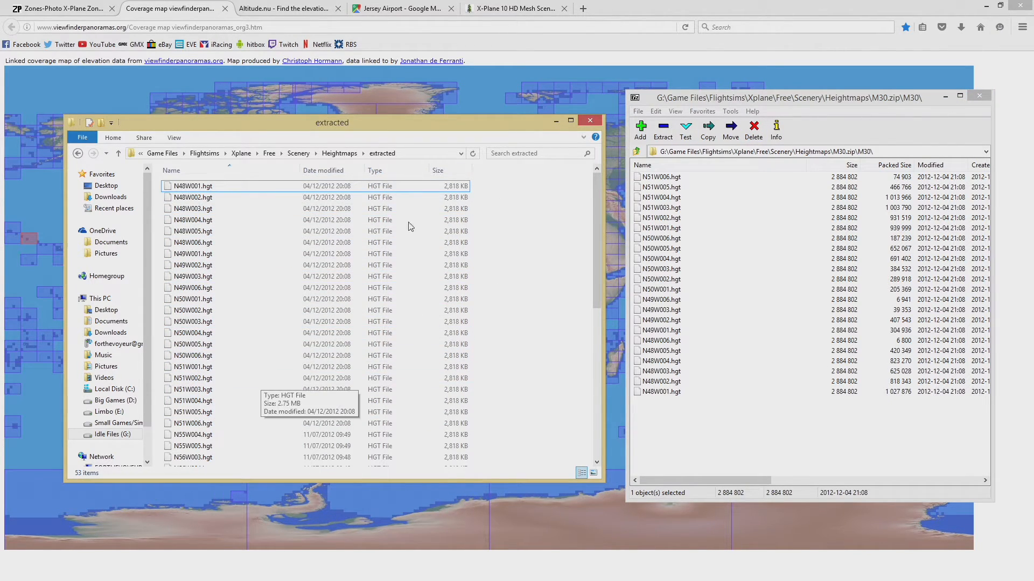
Put away the file windows and compare the Zones-Photo tile grid around Guernsey and Jersey with the elevation coverage map.
left_click(946, 95)
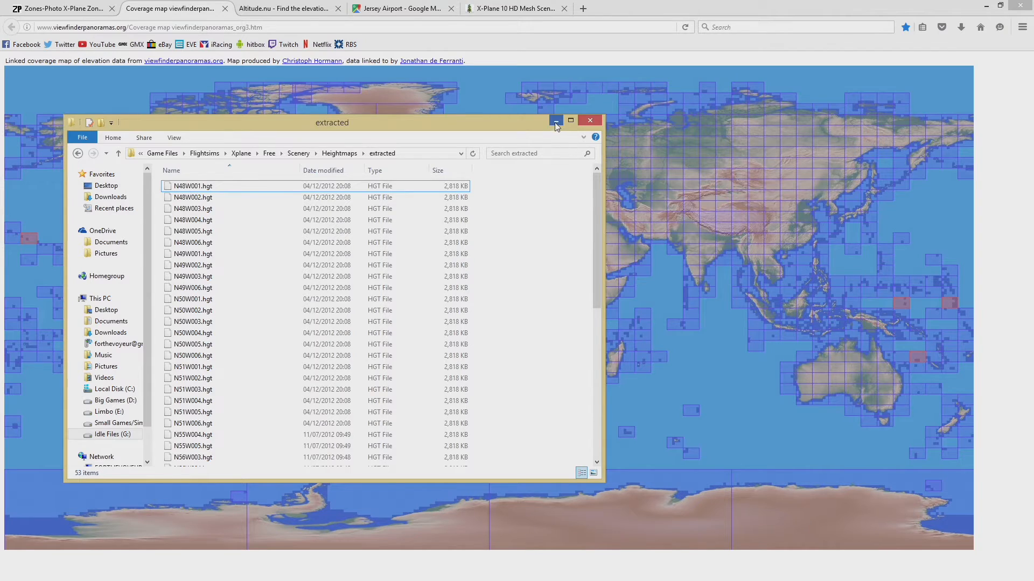
left_click(556, 122)
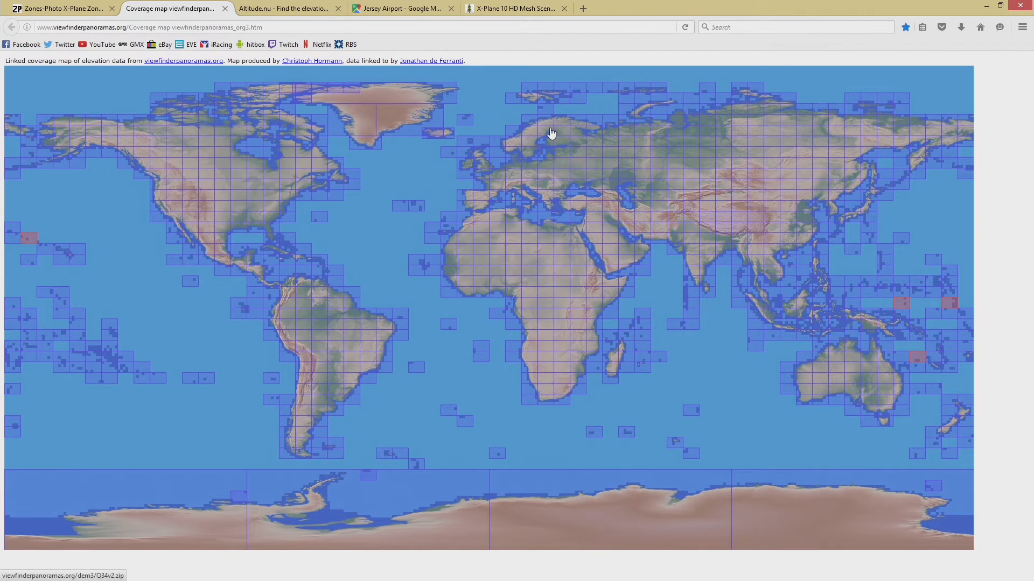
left_click(80, 12)
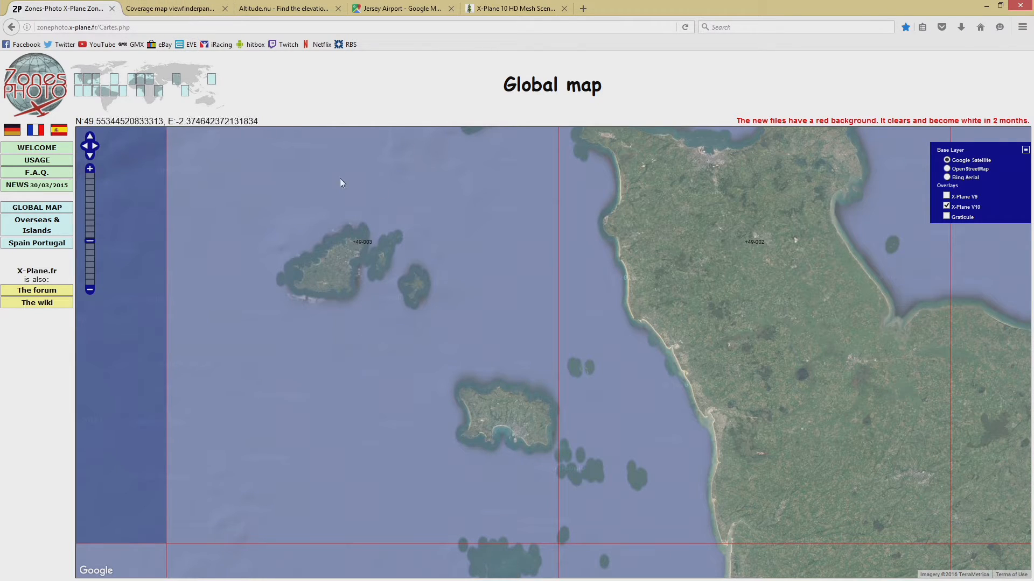
left_click(188, 9)
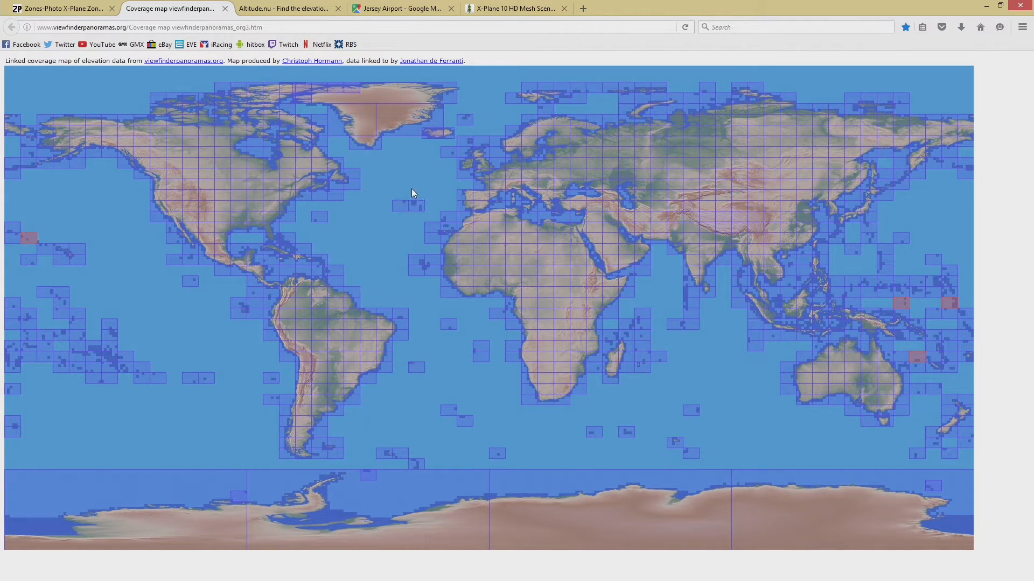
Open the X-Plane 10 HD Mesh Scenery v3 page, examine its download map, and highlight the page address.
left_click(509, 11)
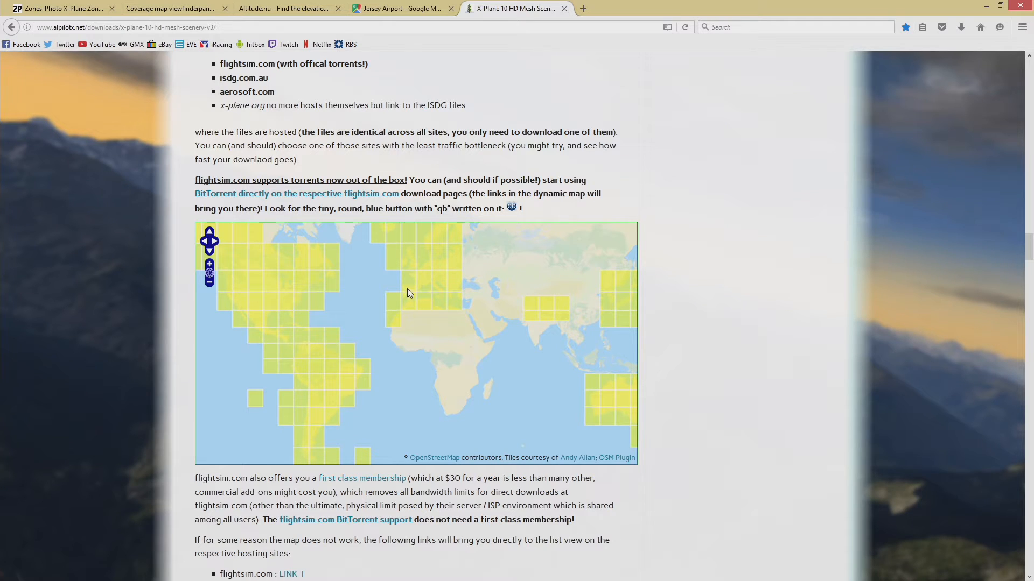
scroll(408, 285, "up", 1)
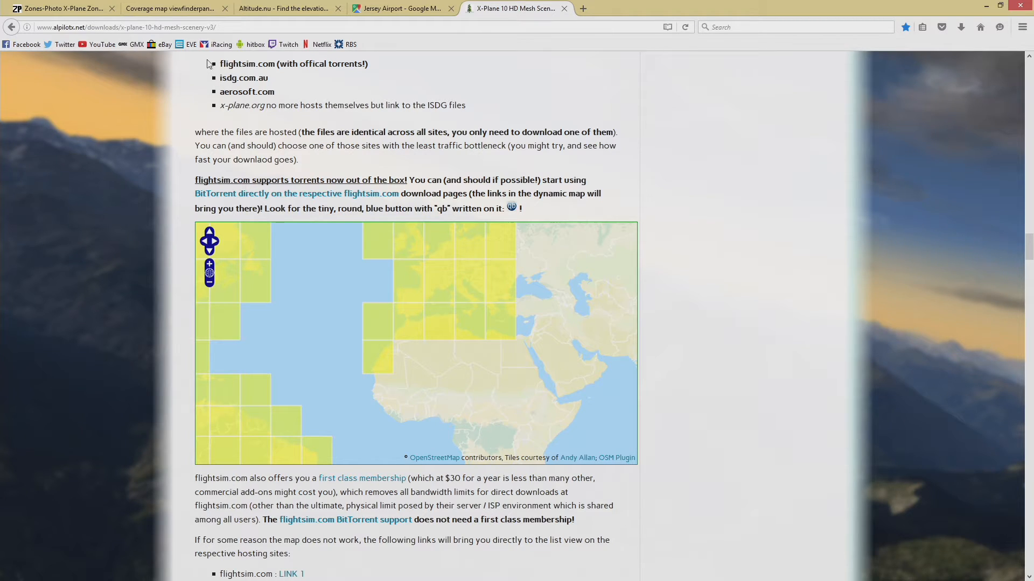
left_click_drag(232, 27, 37, 27)
left_click(118, 191)
mouse_move(1028, 247)
left_mouse_down()
mouse_move(1028, 68)
mouse_move(1028, 286)
mouse_move(1026, 248)
left_mouse_up()
Look up the download links for the HD mesh tile west of France on the map, and dismiss the balloon.
left_click_drag(428, 317, 390, 309)
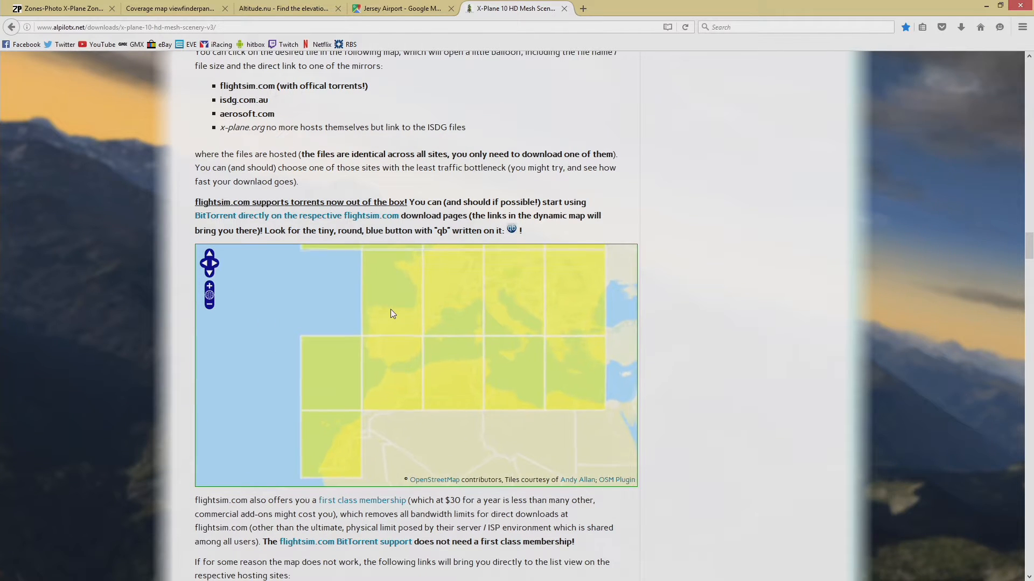
left_click_drag(317, 292, 386, 391)
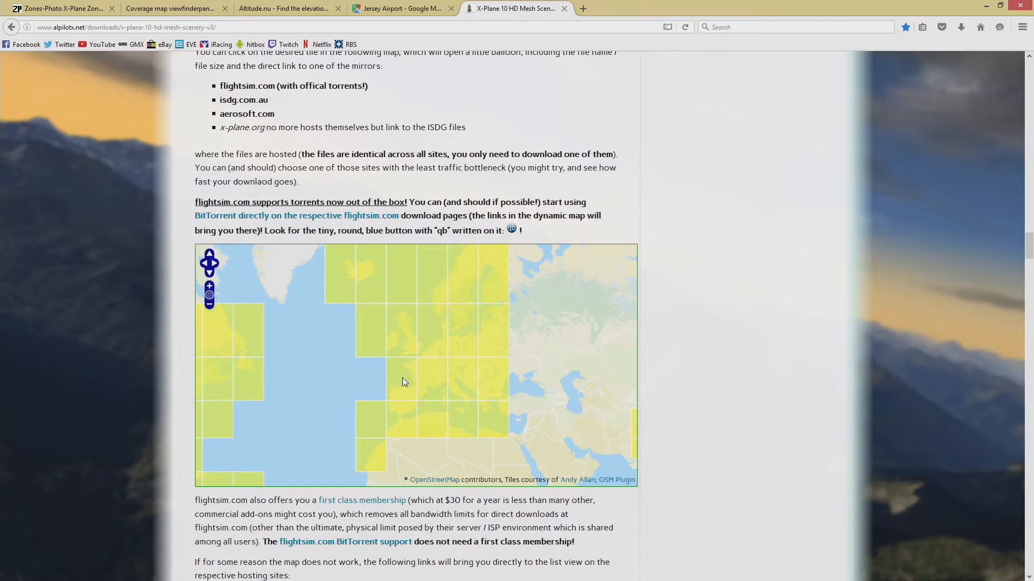
scroll(399, 380, "up", 1)
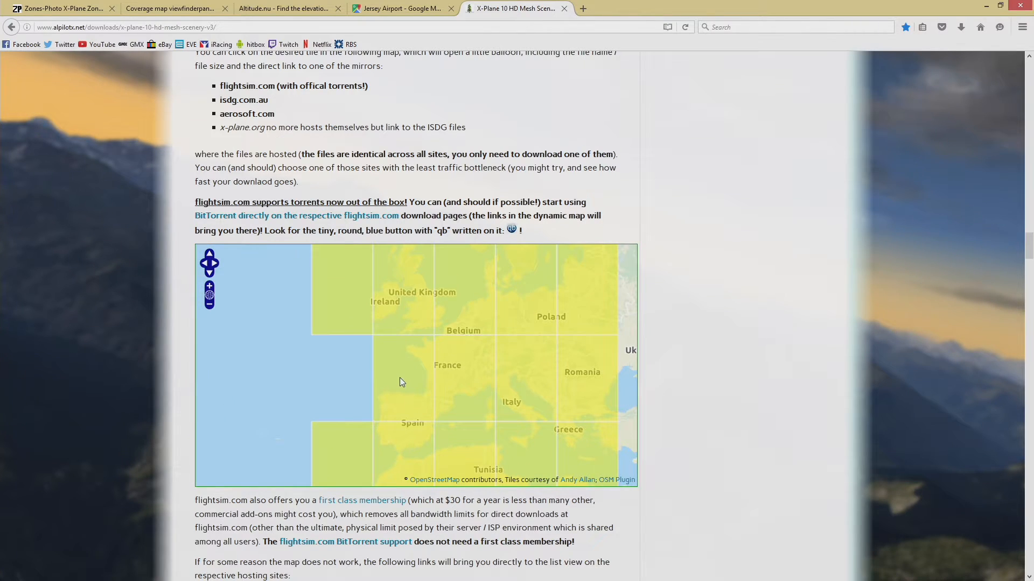
left_click(399, 379)
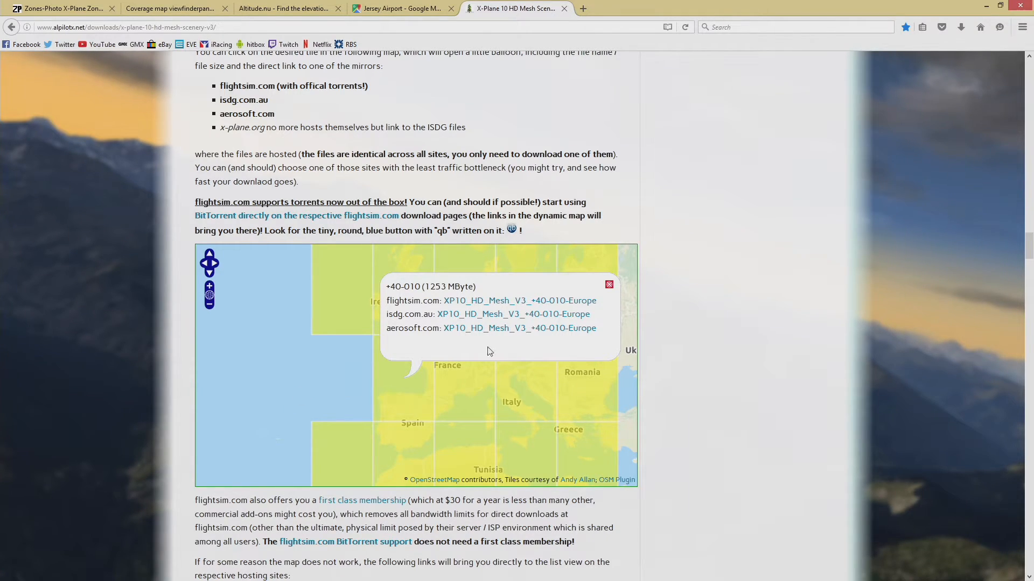
left_click(609, 286)
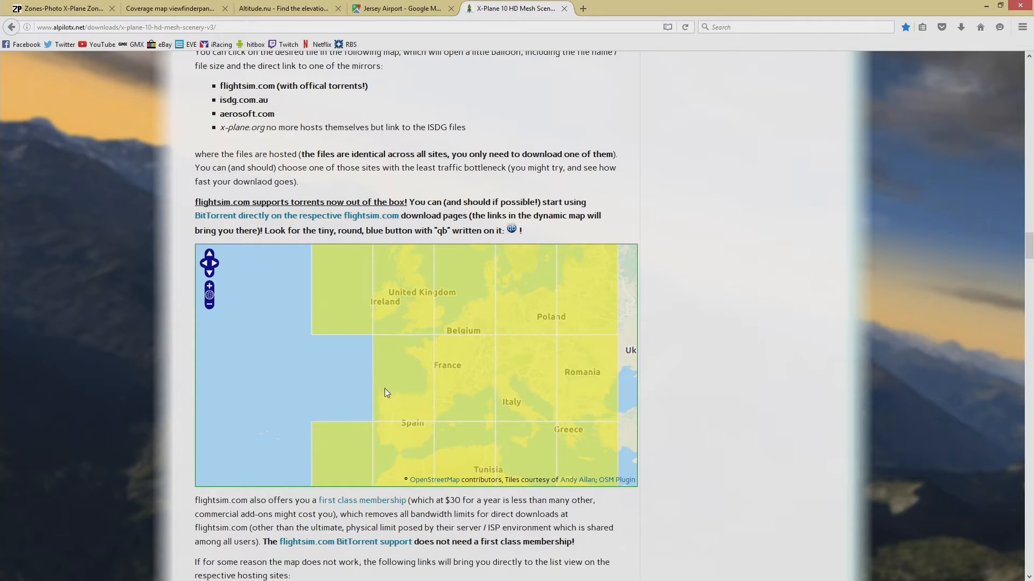
Switch to File Explorer and open the X-Plane 10 folder in Steam\steamapps\common on the Big Games (D:) drive.
key("alt+Tab")
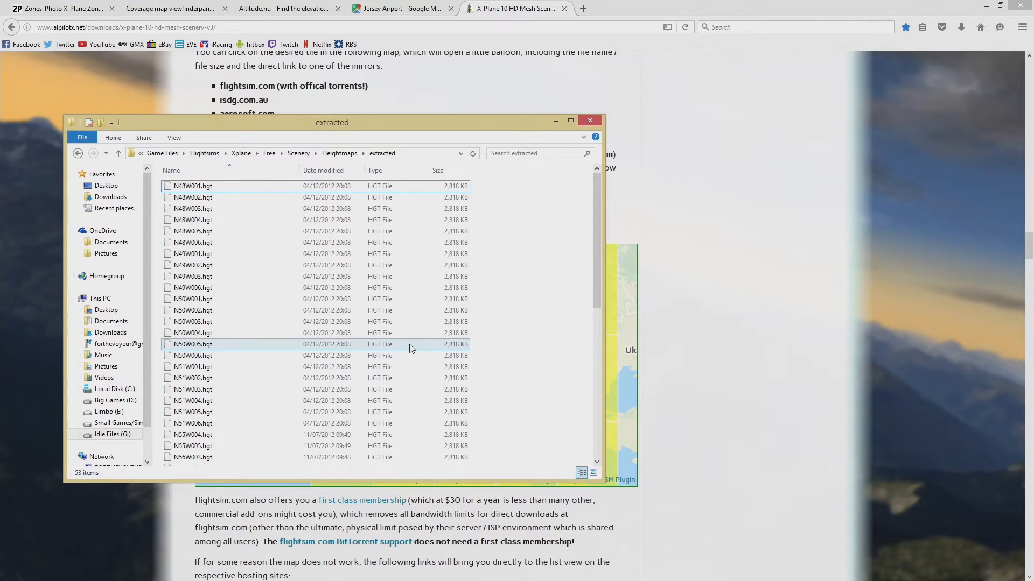
left_click(117, 424)
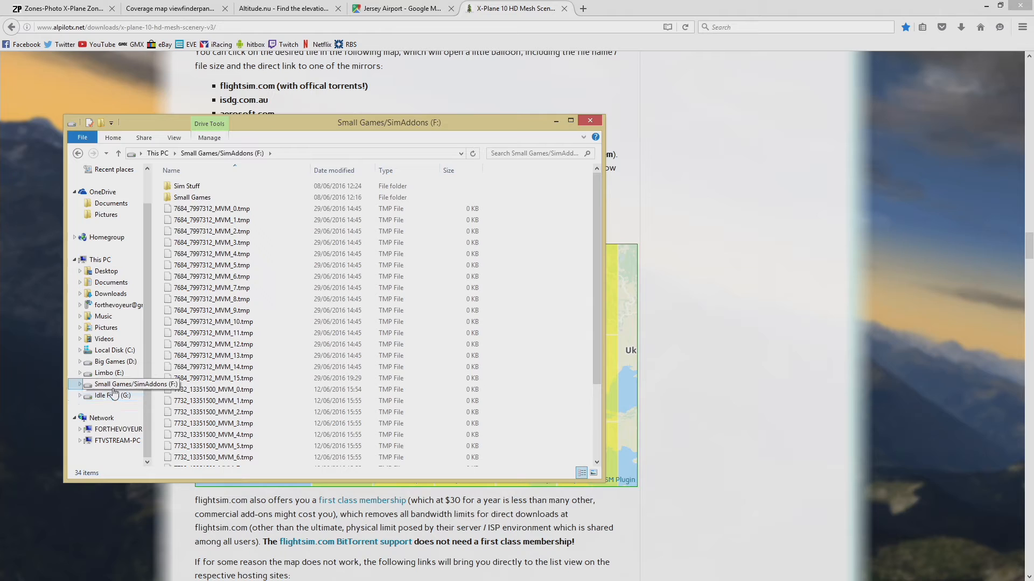
left_click_drag(411, 119, 672, 91)
left_click(371, 333)
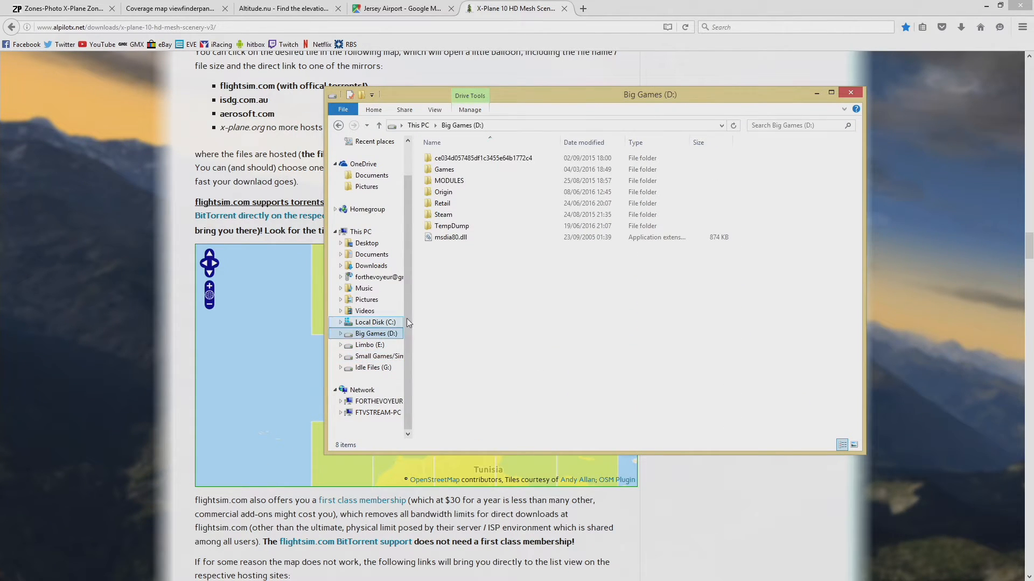
double_click(447, 214)
double_click(450, 158)
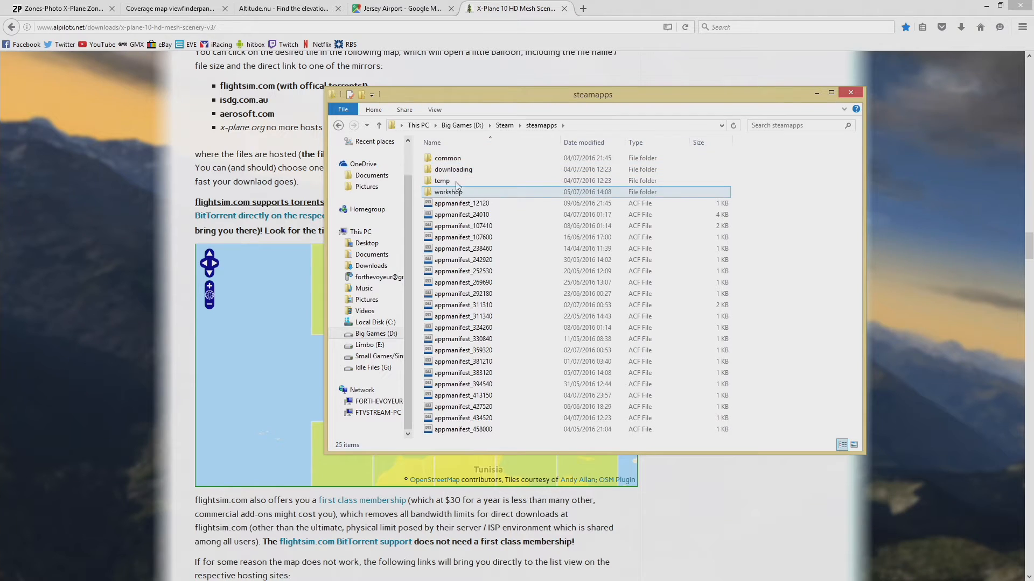
double_click(447, 158)
scroll(474, 366, "down", 6)
double_click(450, 421)
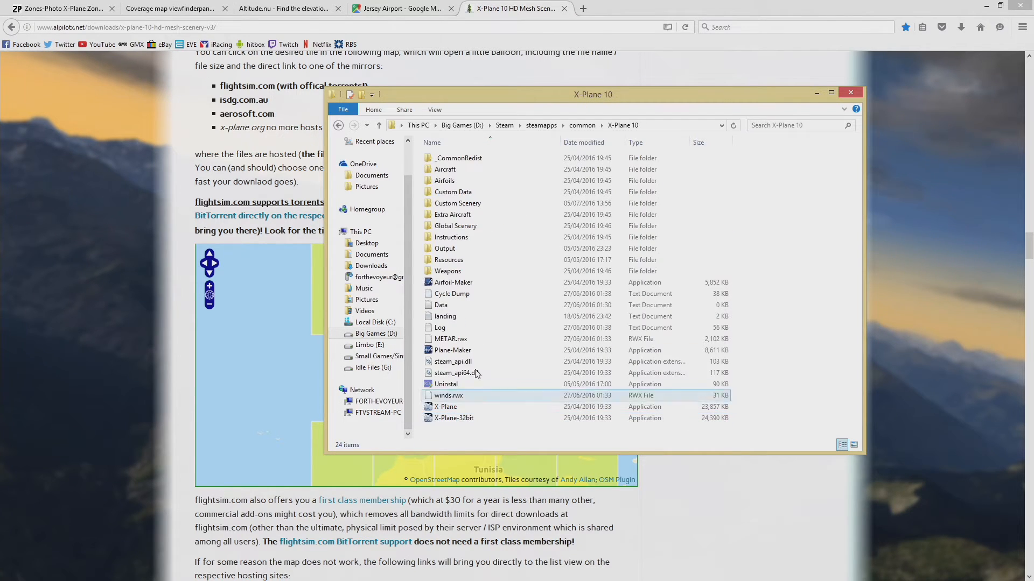
Open the zzz_hd_global_scenery3 folder inside X-Plane 10's Custom Scenery folder.
left_click(457, 203)
double_click(466, 205)
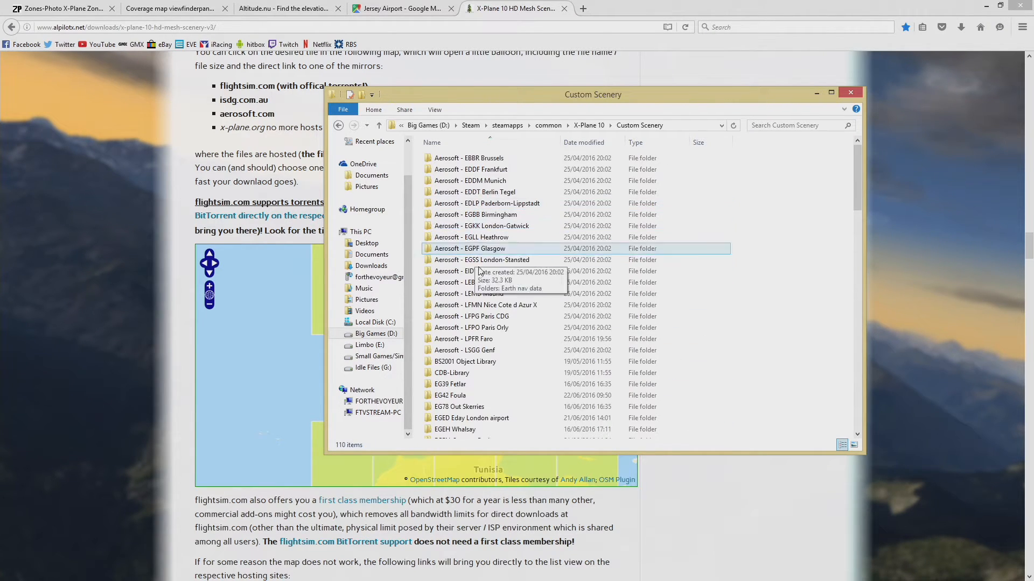
scroll(479, 291, "down", 10)
scroll(479, 302, "down", 8)
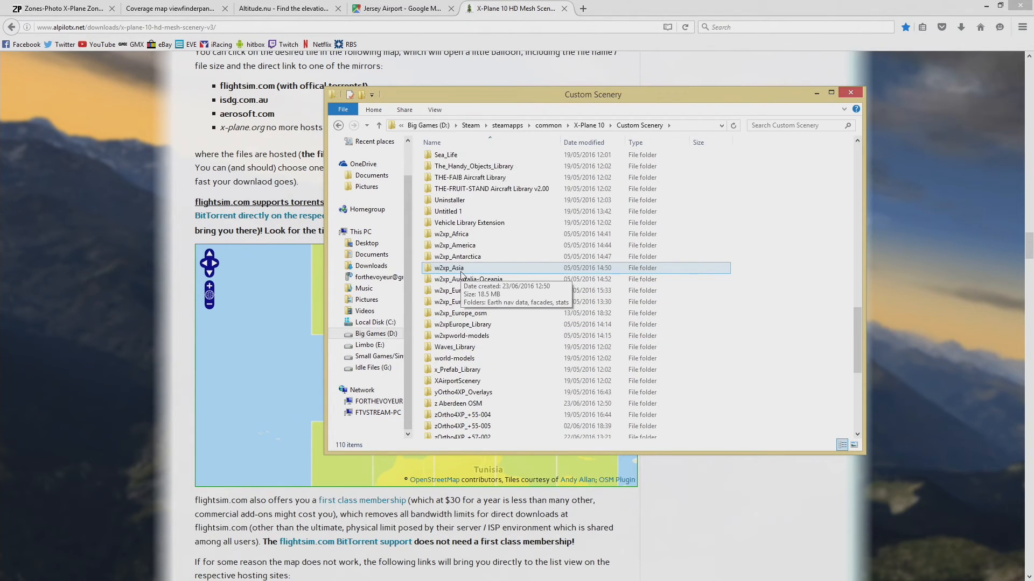
scroll(470, 286, "down", 3)
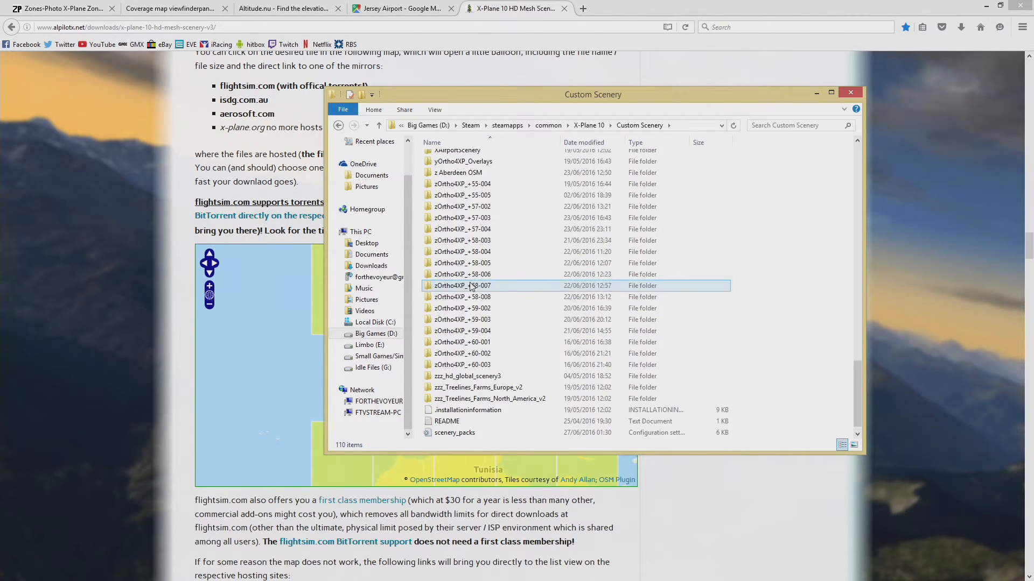
double_click(477, 378)
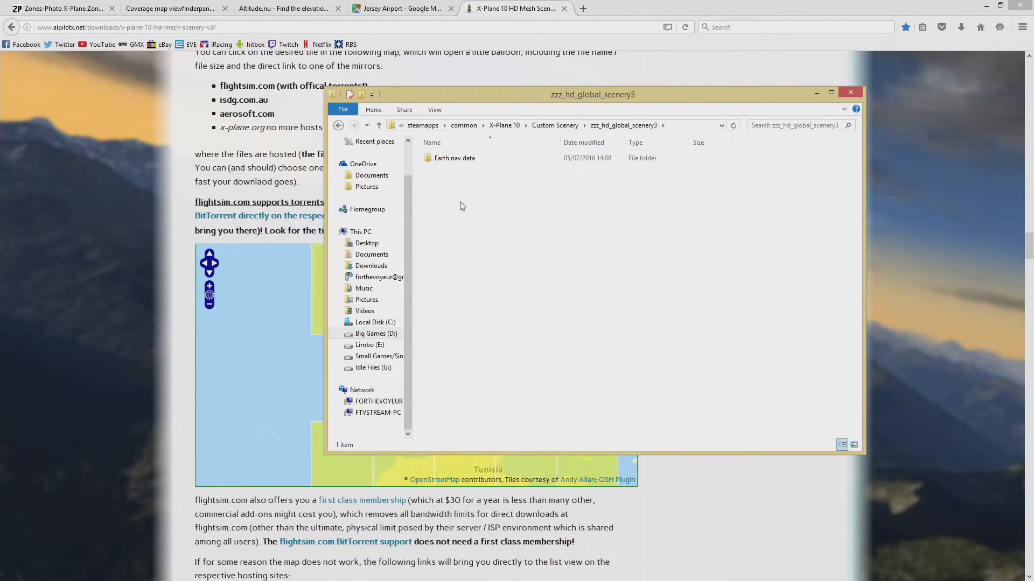
Locate the +49-003.dsf mesh file in the Earth nav data\+40-010 folder, and put the folder window away.
double_click(461, 159)
double_click(457, 159)
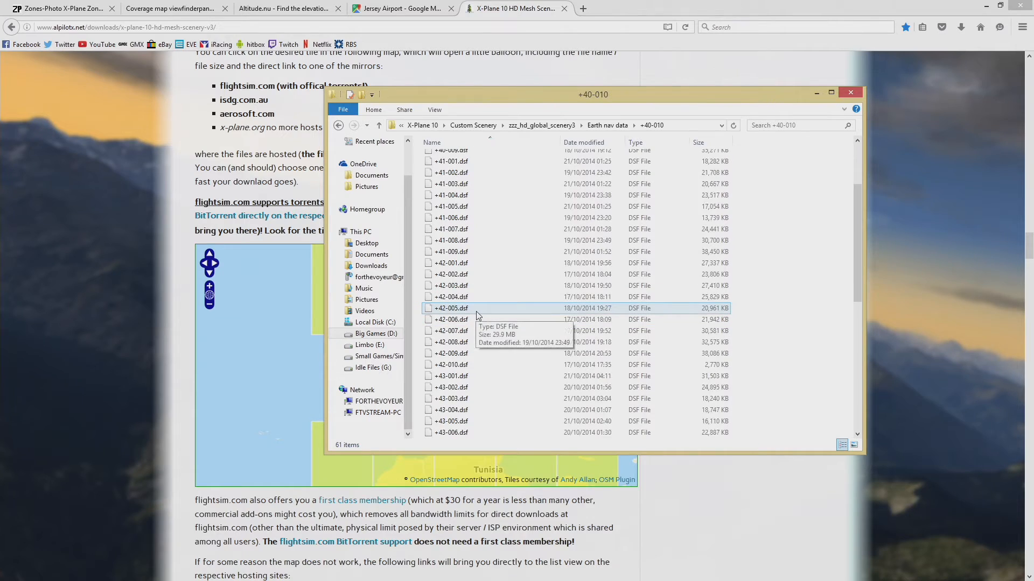
scroll(469, 318, "down", 12)
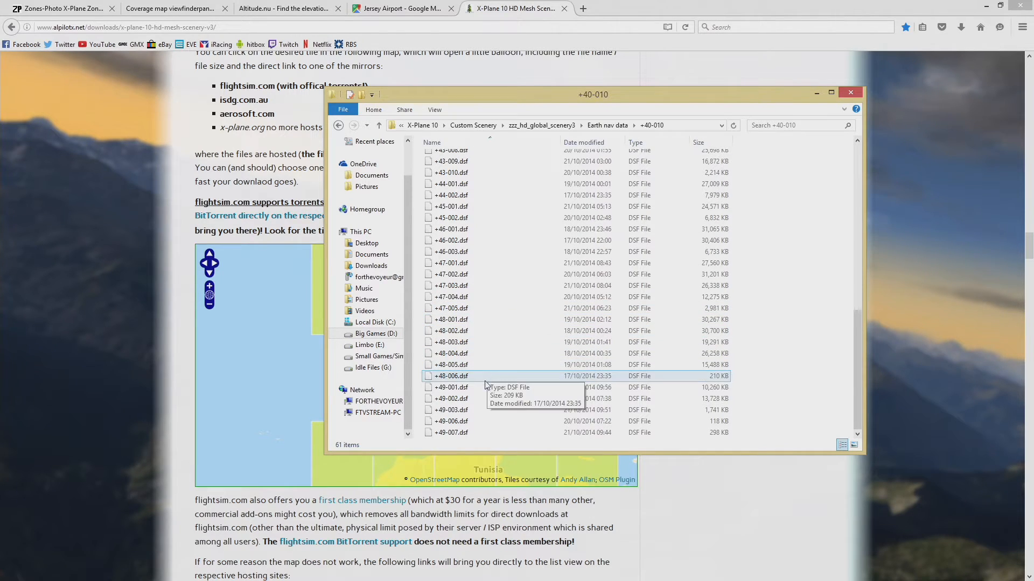
left_click(451, 411)
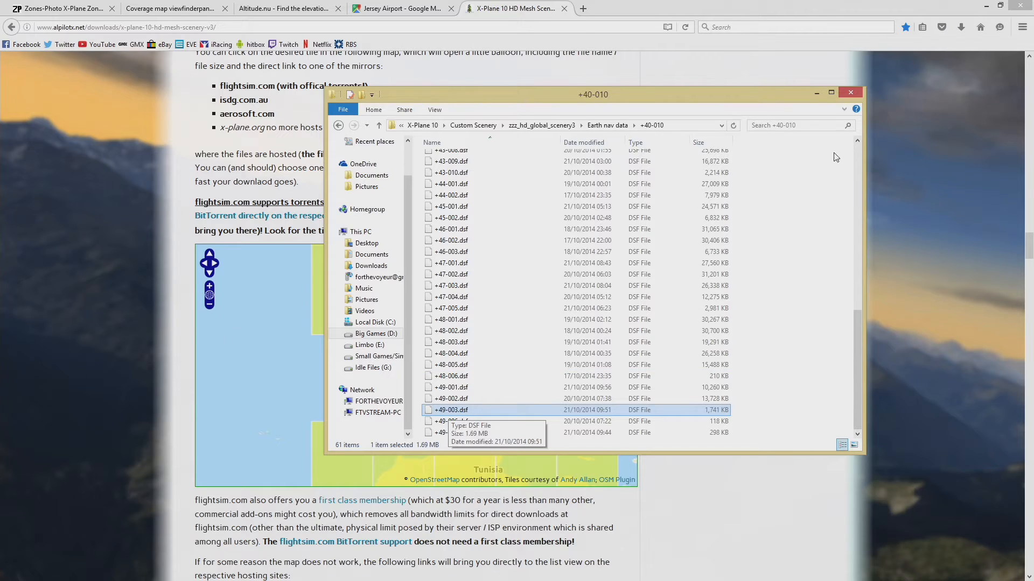
left_click(816, 96)
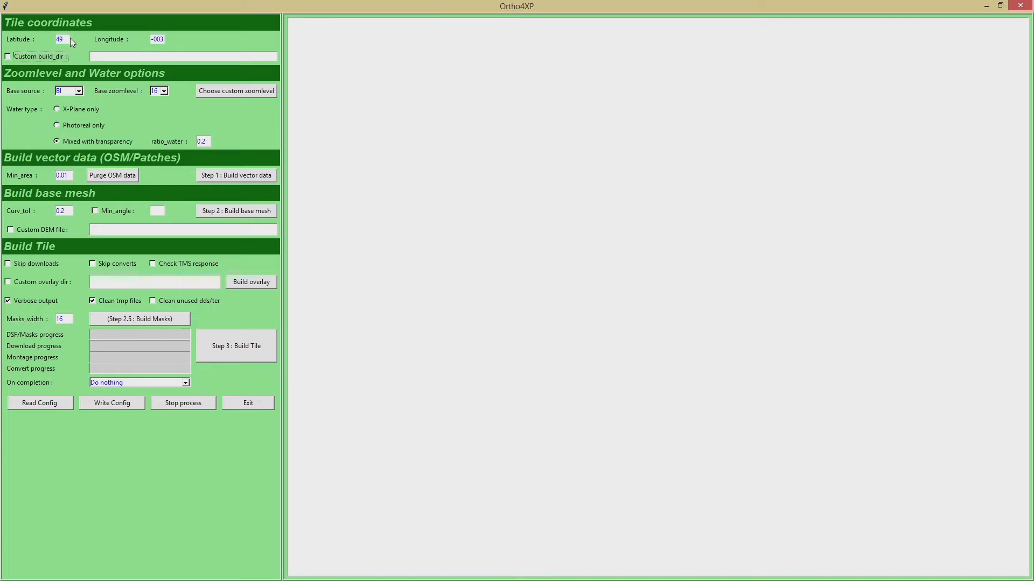
left_click_drag(164, 39, 113, 47)
left_click(42, 57)
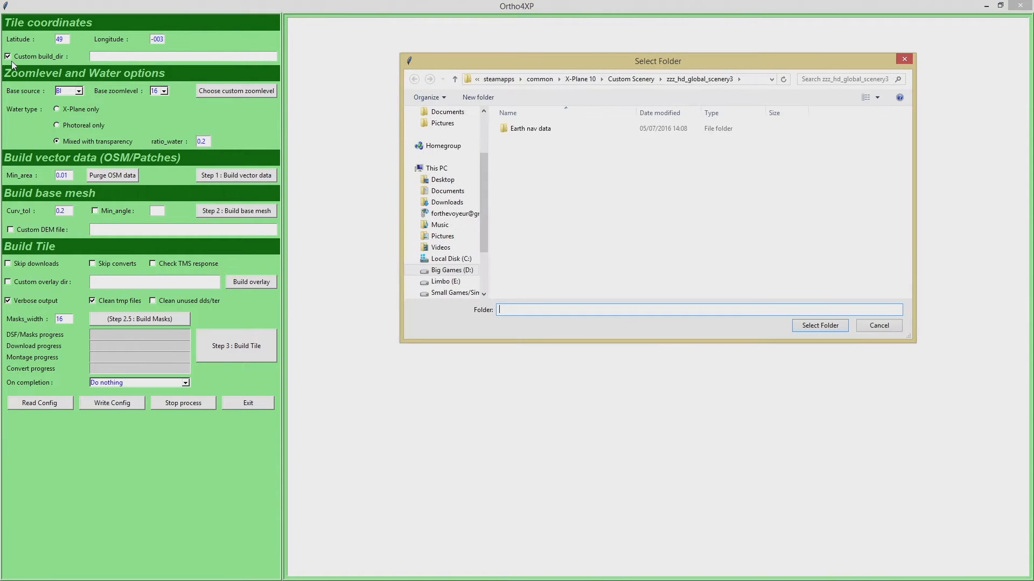
left_click(872, 325)
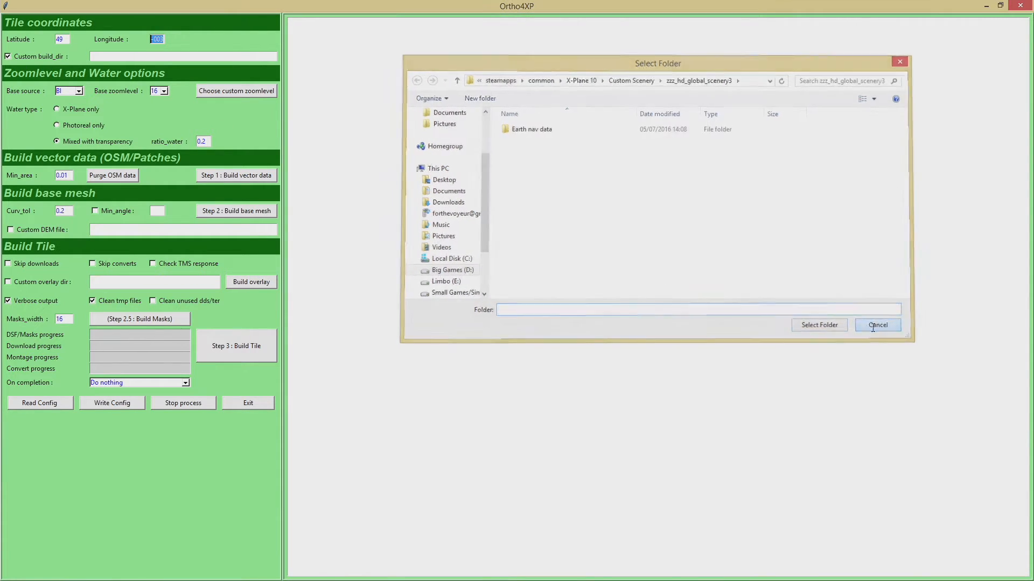
left_click(8, 57)
left_click(165, 55)
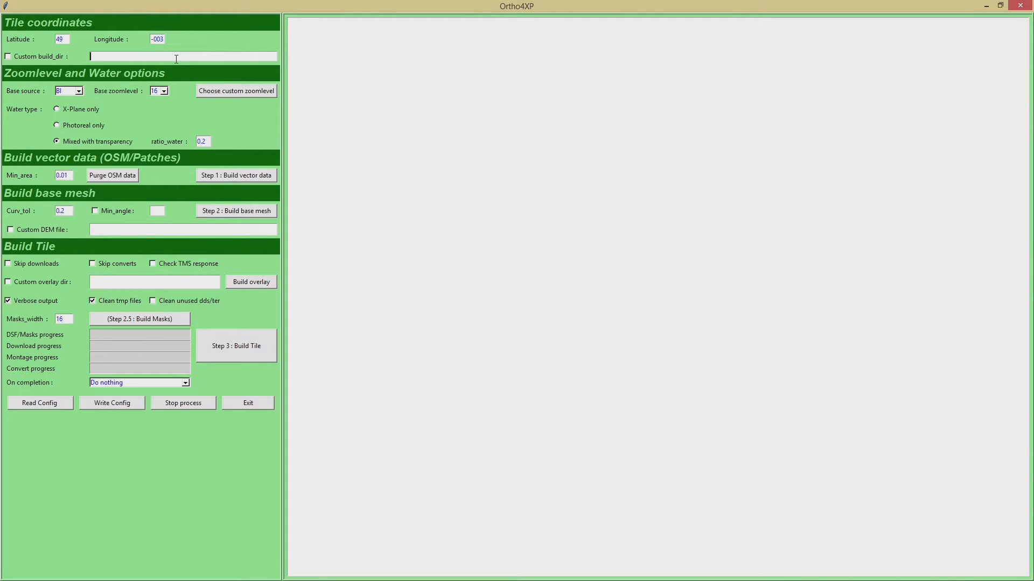
left_click(28, 58)
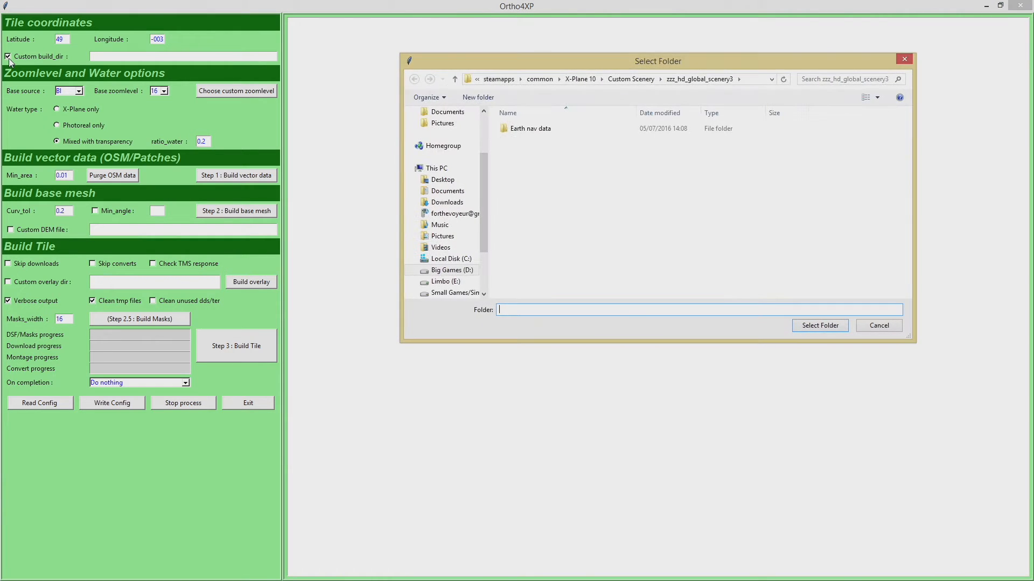
left_click(877, 326)
left_click(7, 56)
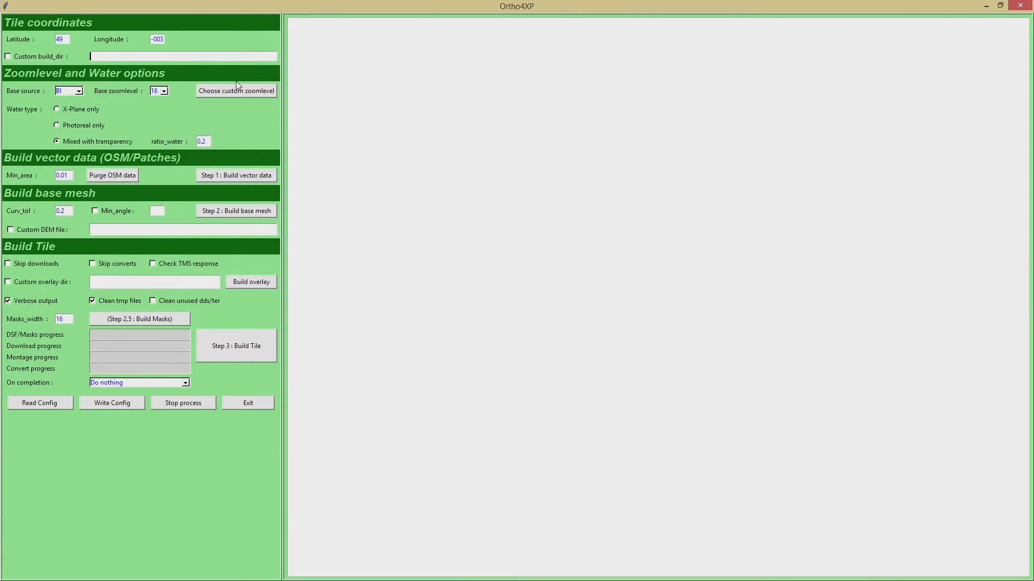
Select BI as the base imagery source for the tile.
left_click(83, 93)
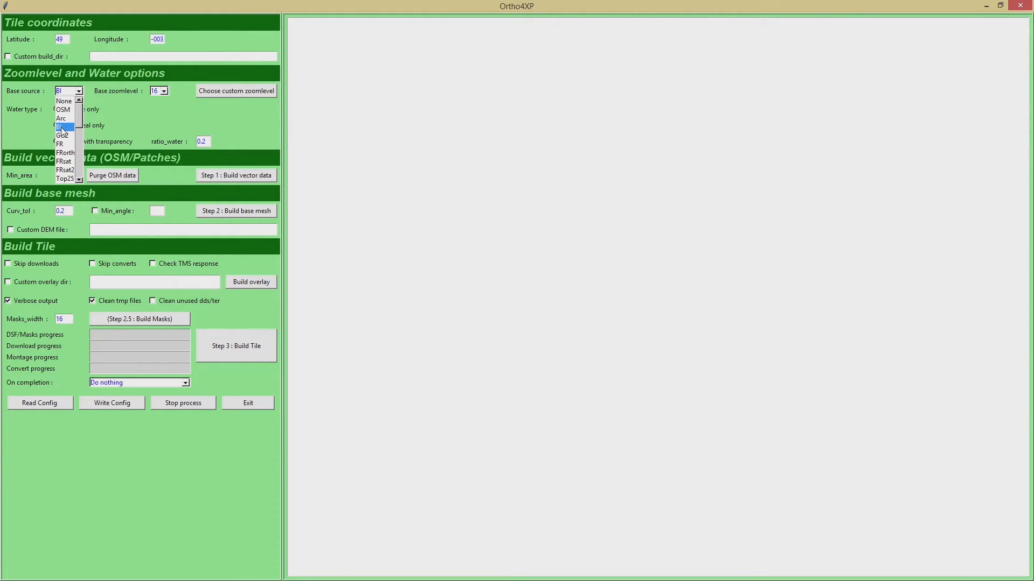
left_click(63, 128)
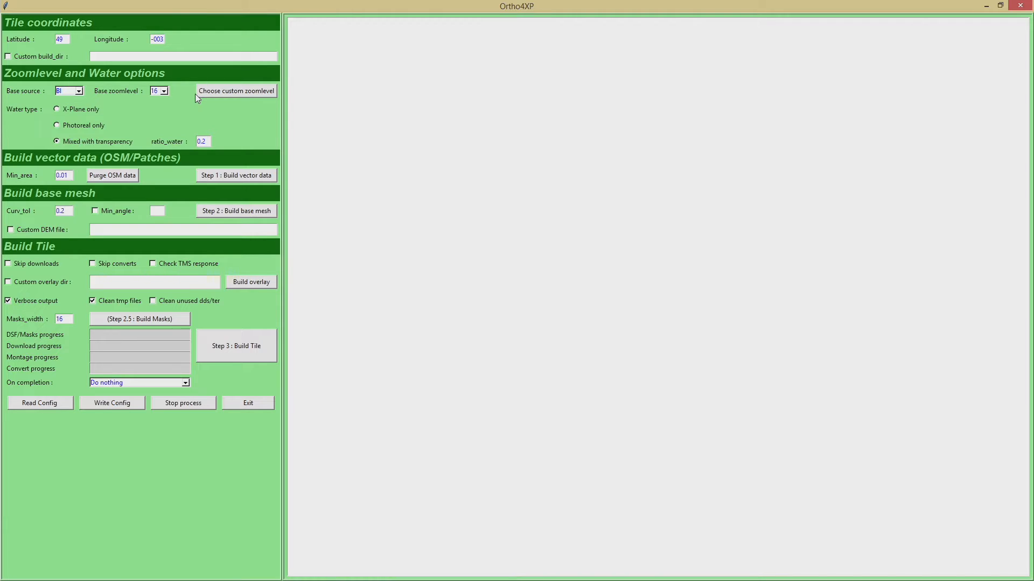
Try base zoomlevels 17, 16 and 18 for the tile.
left_click(160, 91)
left_click(160, 153)
left_click(165, 91)
left_click(165, 91)
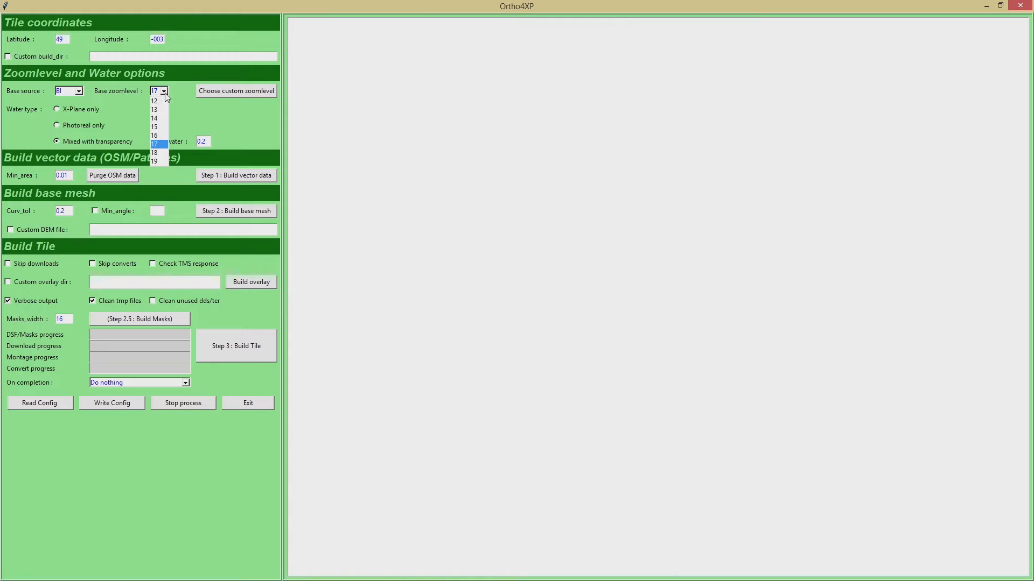
left_click(166, 132)
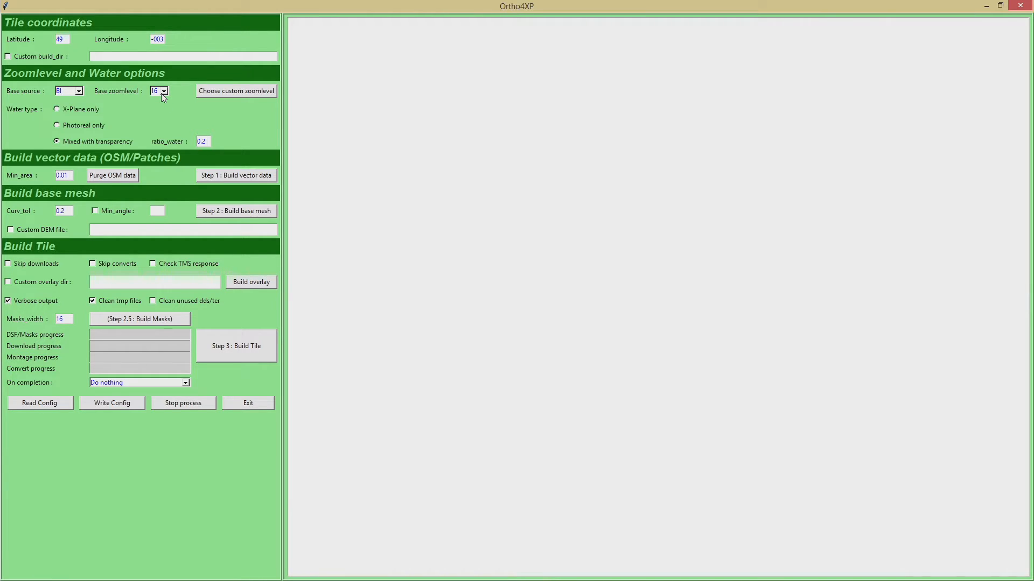
left_click(165, 92)
left_click(161, 153)
left_click(164, 91)
left_click(182, 109)
Set the tile's base zoomlevel to 17.
left_click(163, 92)
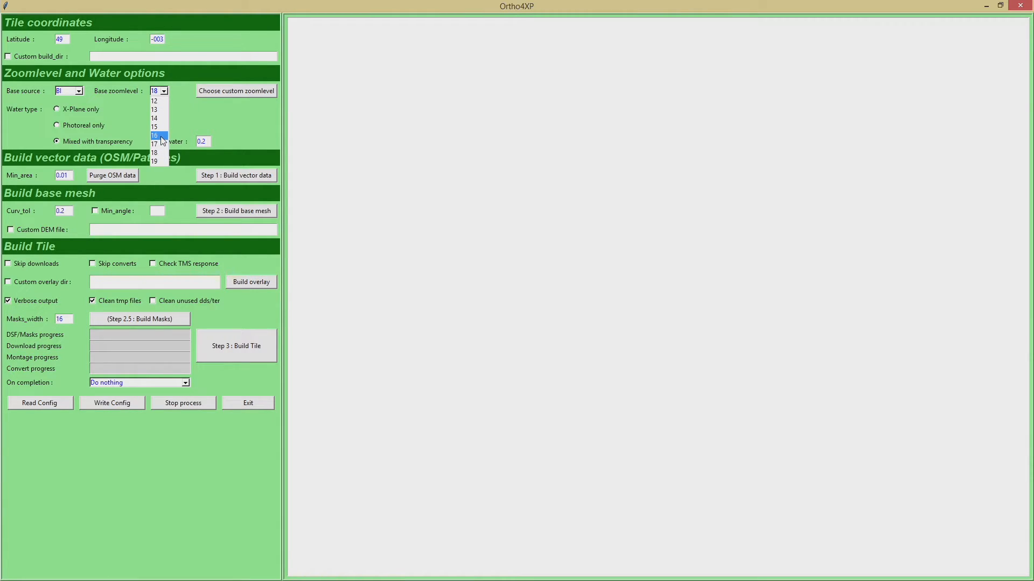
left_click(162, 144)
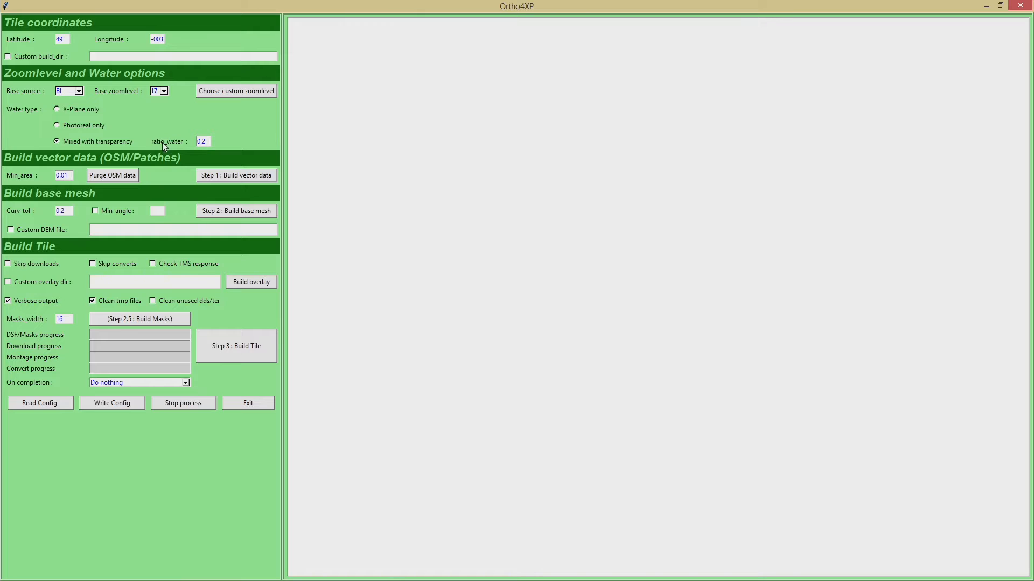
Open the custom zoomlevel preview and load the tile's imagery from source BI at zoomlevel 13.
left_click(238, 92)
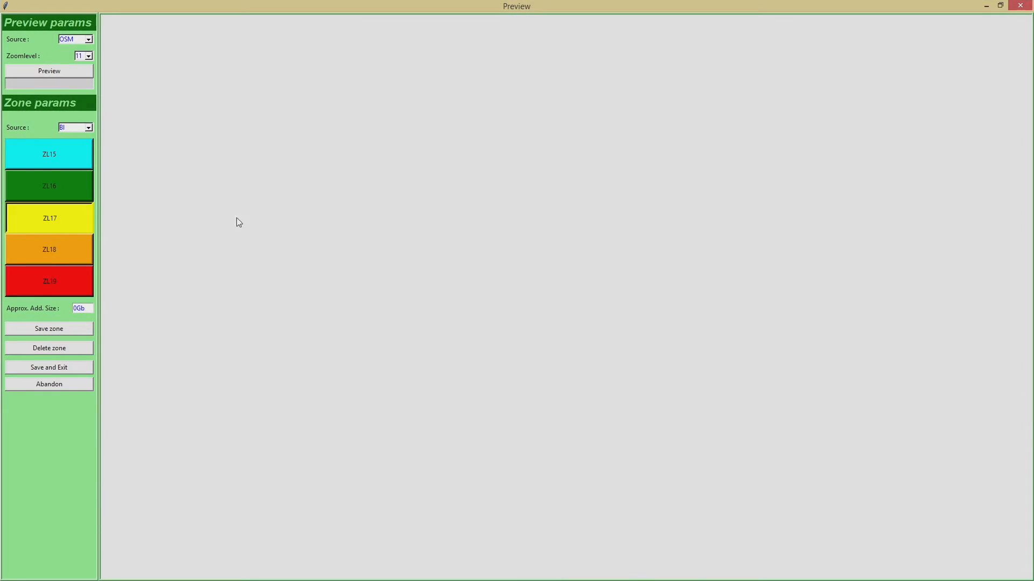
left_click(89, 40)
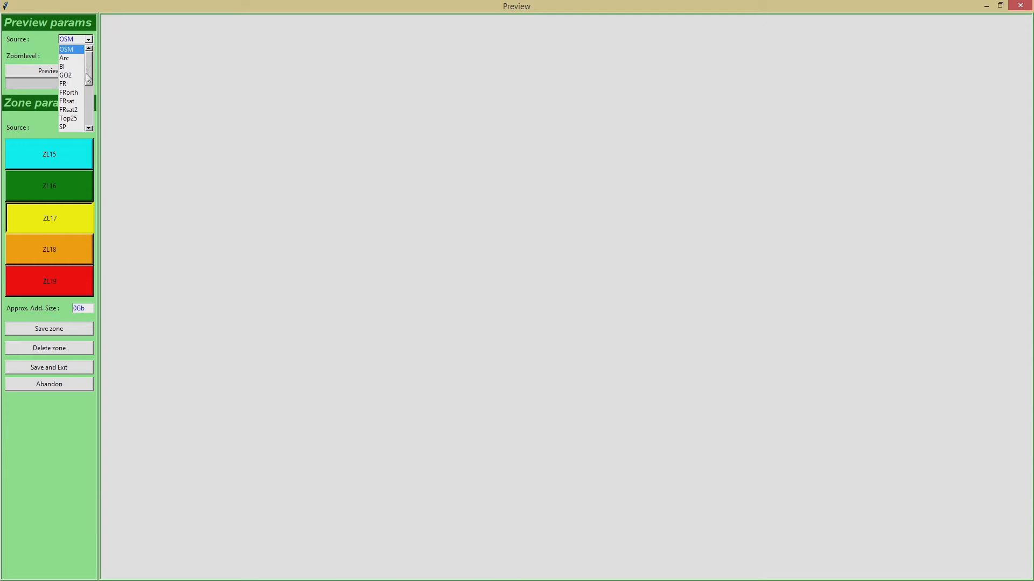
left_click(71, 67)
left_click(89, 56)
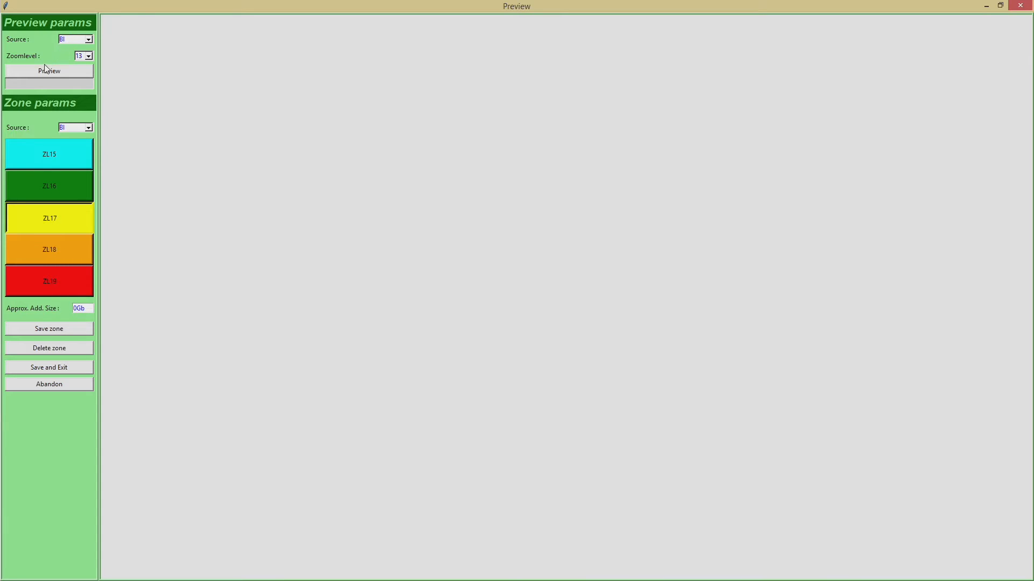
left_click(89, 56)
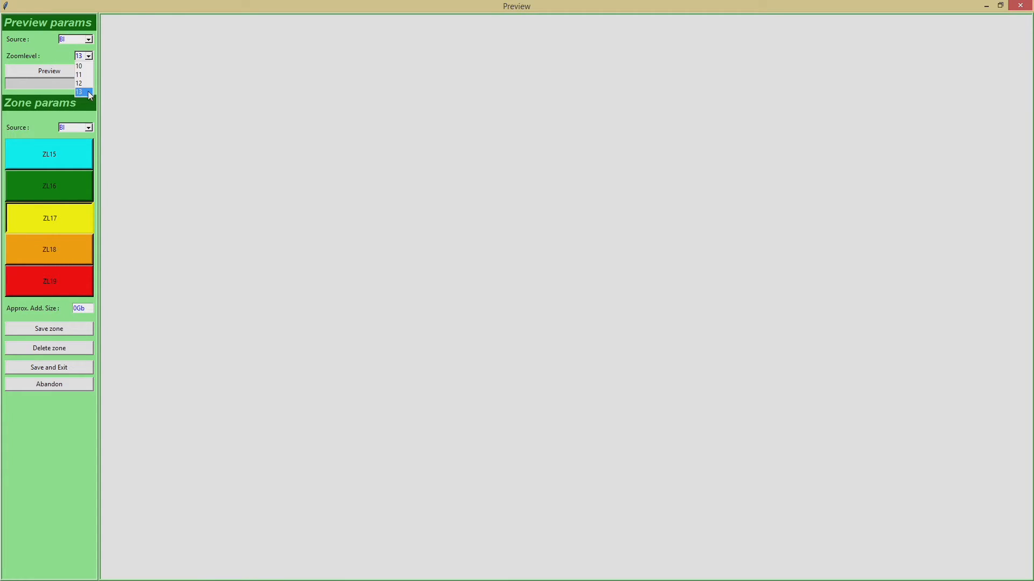
left_click(47, 70)
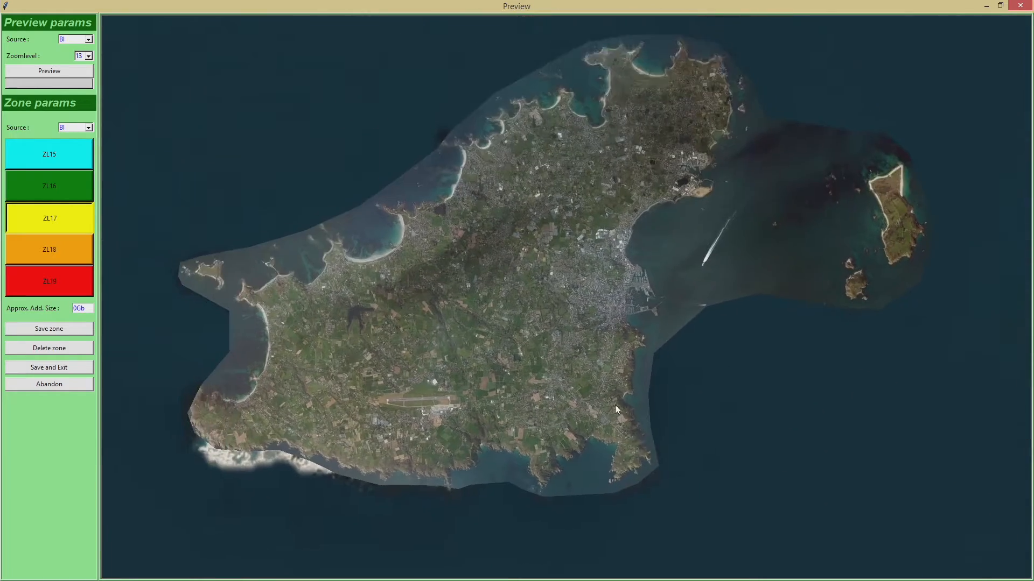
Outline a ZL18 zone closely around the airport on Jersey in the preview map.
left_click_drag(615, 405, 333, 148)
mouse_move(722, 517)
left_mouse_down()
mouse_move(364, 92)
mouse_move(362, 178)
left_mouse_up()
left_click_drag(611, 395, 447, 334)
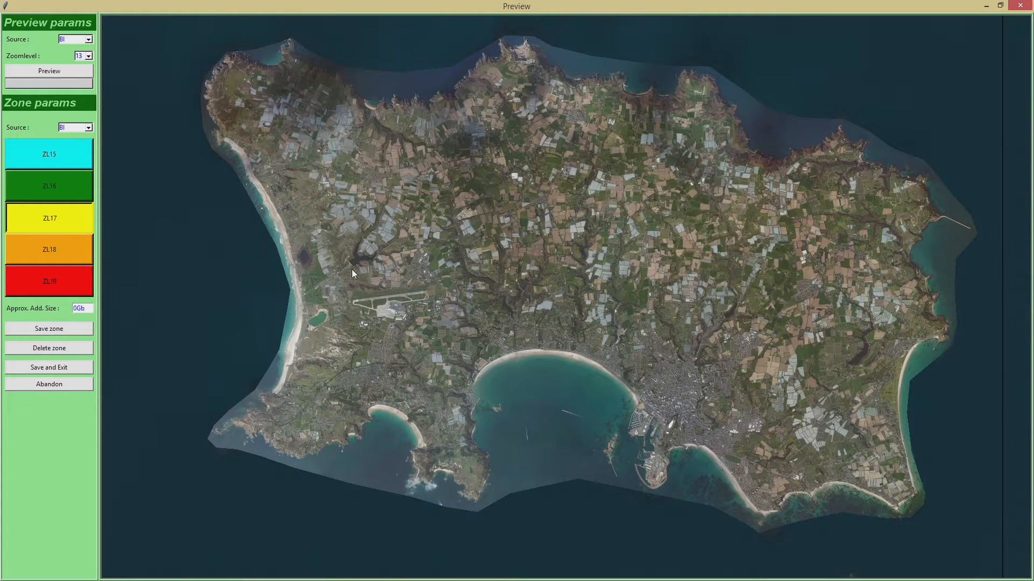
left_click(62, 249)
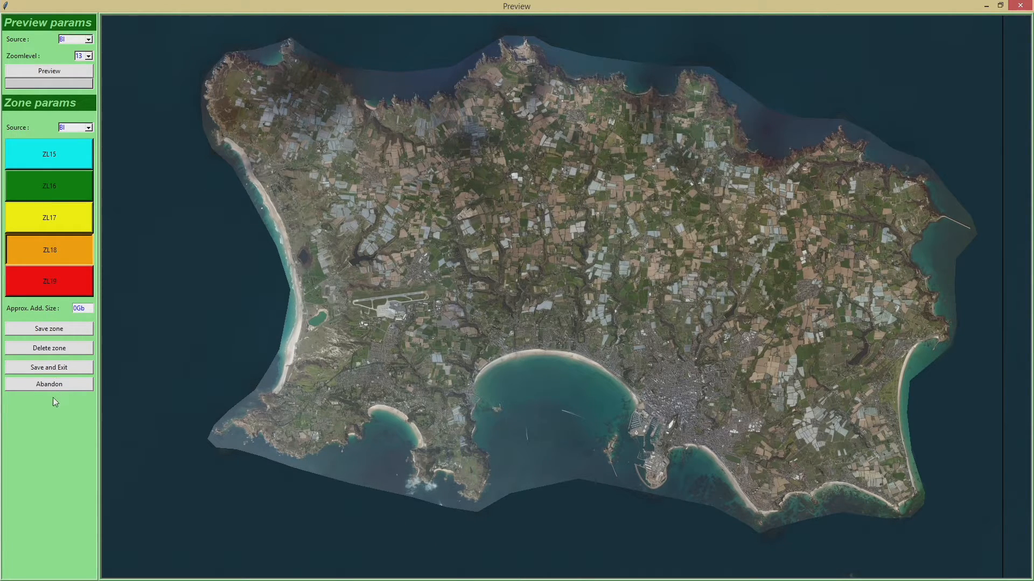
left_click(351, 292)
left_click(396, 324)
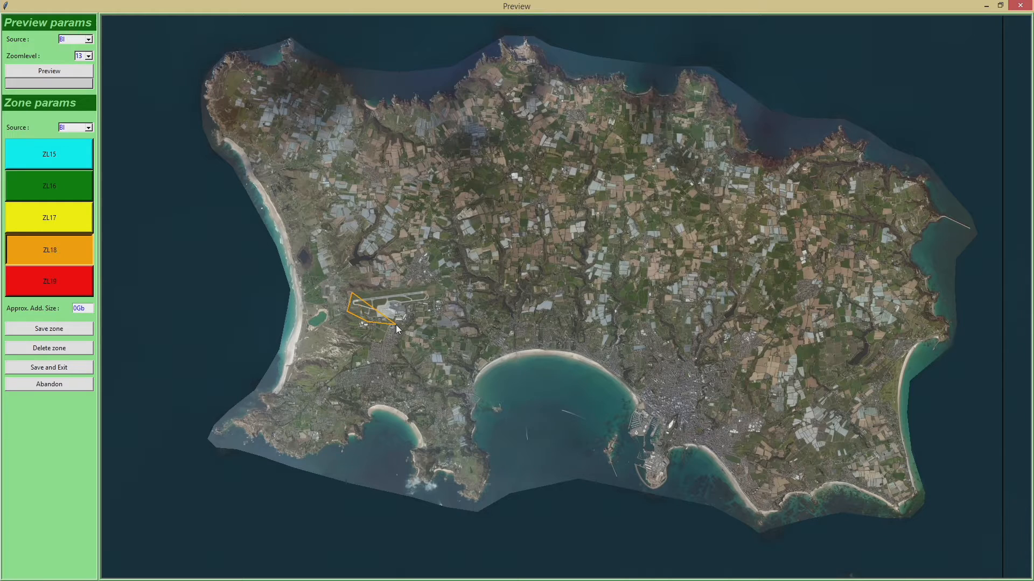
left_click(431, 314)
left_click(432, 294)
left_click(429, 278)
Change the airport zone's zoomlevel to ZL19 and save the zone.
left_click(60, 282)
left_click(58, 254)
left_click(46, 292)
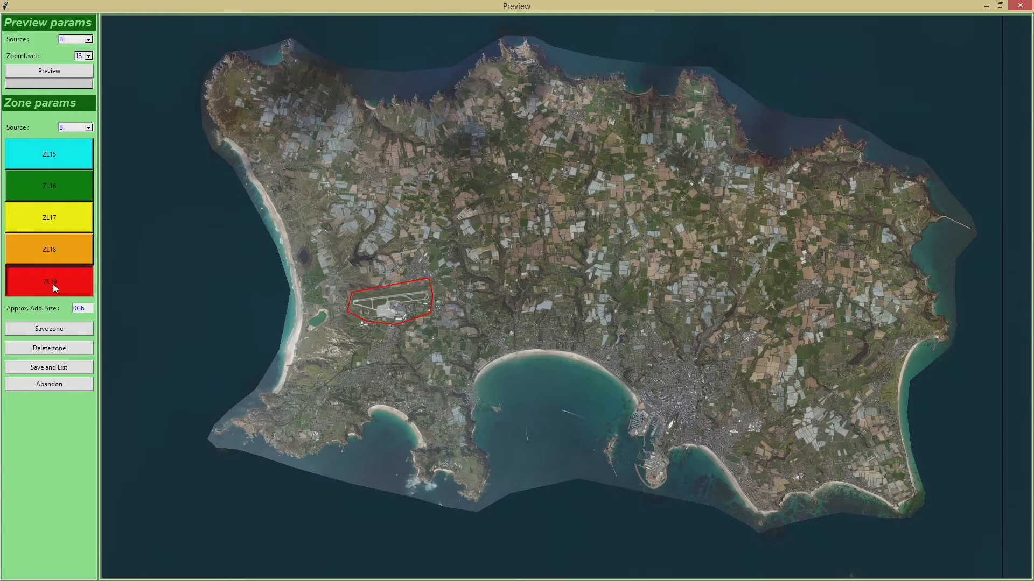
left_click(72, 331)
Outline a larger ZL18 zone over western Jersey surrounding the airport zone, and save it.
left_click(53, 251)
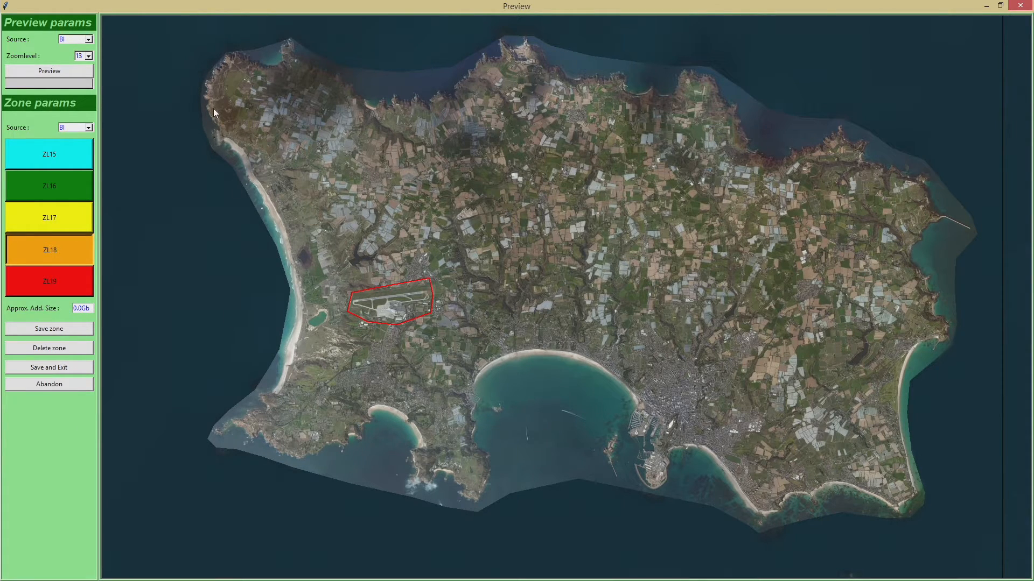
left_click(273, 206)
left_click(371, 151)
left_click(533, 228)
left_click(566, 367)
left_click(484, 478)
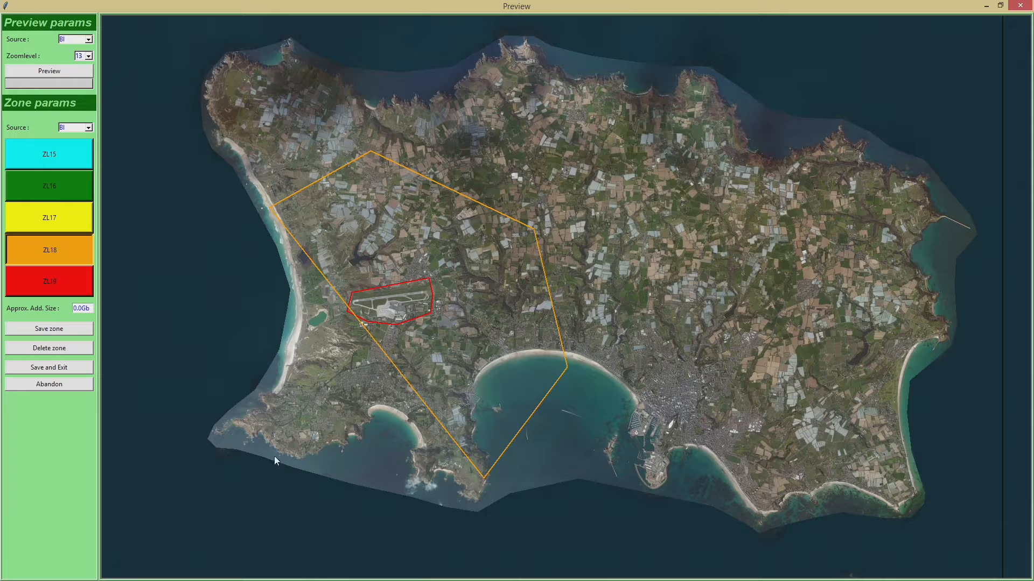
left_click(230, 433)
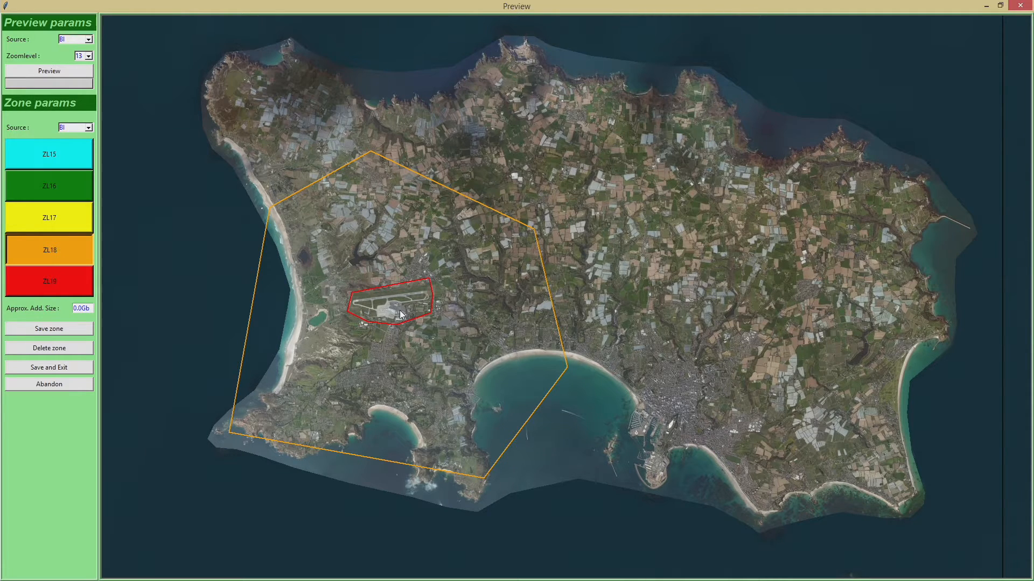
left_click(56, 329)
Look over the rest of the preview map around Jersey, and abandon the custom zoomlevel zones.
left_click_drag(279, 280, 718, 72)
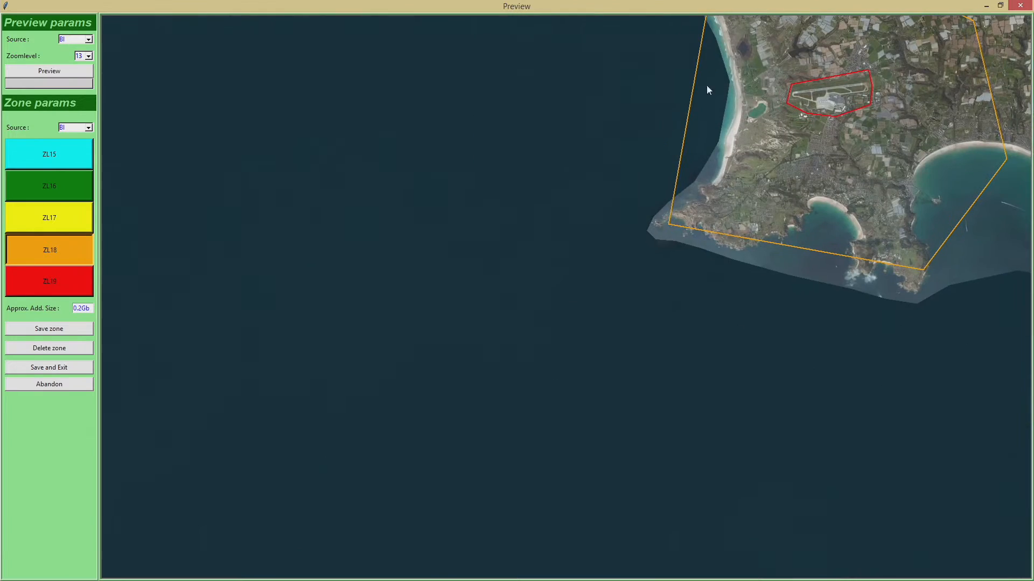
left_click_drag(376, 457, 718, 132)
left_click_drag(436, 481, 727, 198)
left_click_drag(323, 189, 781, 312)
left_click_drag(360, 201, 862, 242)
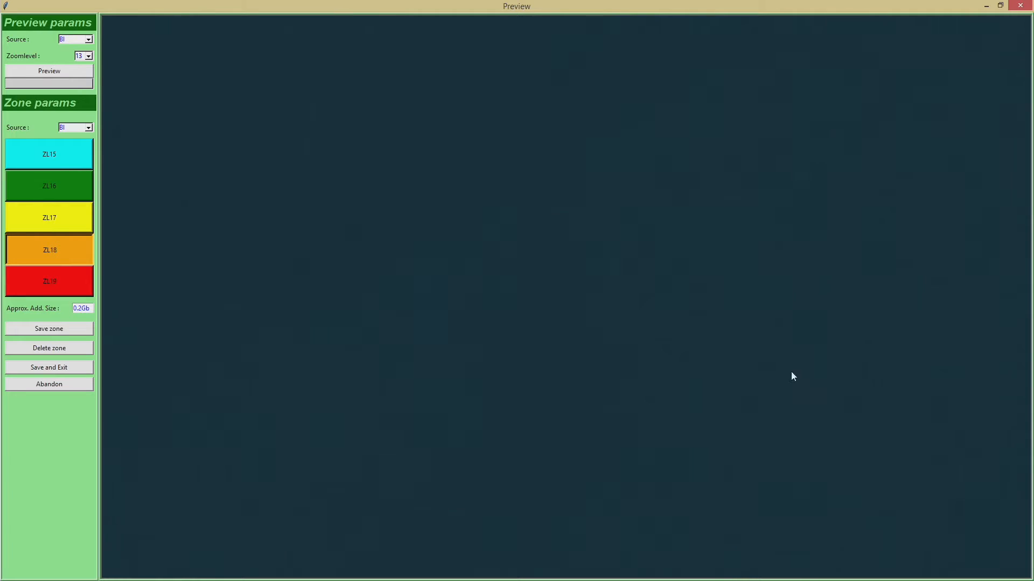
left_click_drag(625, 108, 627, 409)
left_click_drag(774, 374, 350, 242)
left_click_drag(360, 474, 350, 517)
left_click_drag(858, 436, 474, 453)
left_click_drag(609, 483, 597, 145)
left_click_drag(571, 508, 636, 100)
left_click_drag(544, 353, 764, 65)
left_click_drag(727, 338, 485, 162)
left_click_drag(552, 484, 631, 128)
left_click_drag(568, 508, 651, 288)
left_click_drag(678, 429, 438, 248)
left_click_drag(524, 410, 478, 492)
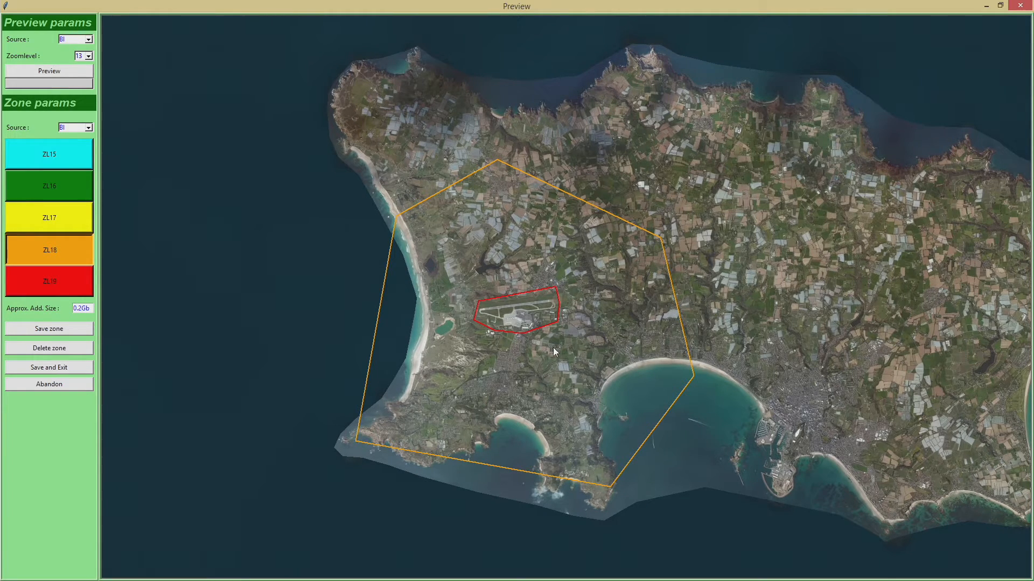
left_click(62, 385)
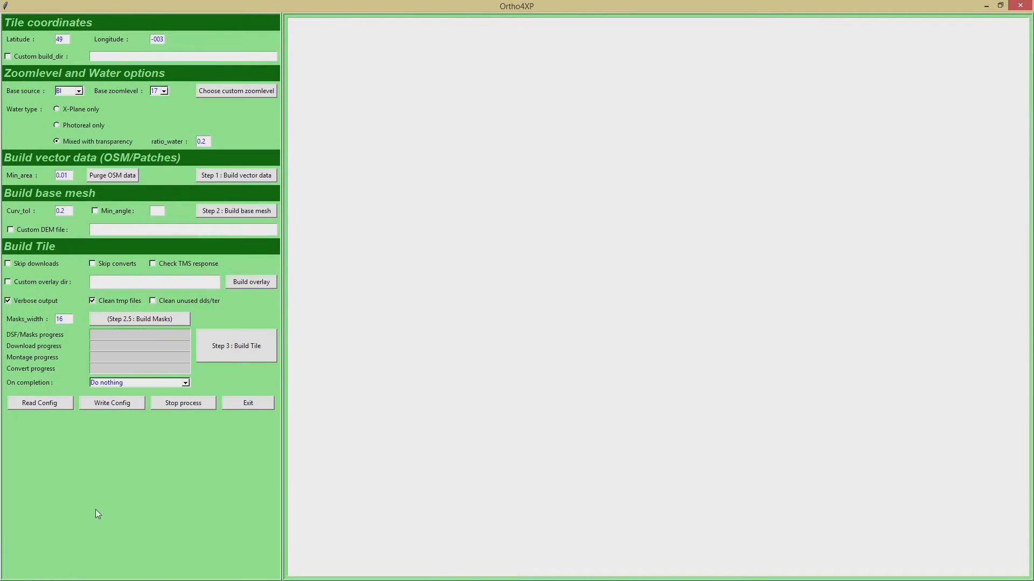
Set the base zoomlevel to 18 and keep the water type as Mixed with transparency.
left_click(164, 91)
left_click(157, 154)
left_click(56, 109)
left_click(57, 142)
Try different water ratios for the mixed transparency and set ratio_water to 0.7.
double_click(210, 141)
type("0.0")
key("BackSpace")
key("BackSpace")
key("BackSpace")
type("0.7")
key("BackSpace")
key("BackSpace")
key("BackSpace")
type("0.2")
key("BackSpace")
type("7")
left_click(57, 109)
left_click(56, 141)
left_click(212, 142)
key("BackSpace")
type("7")
Try to purge the OSM data for the tile.
left_click(115, 176)
double_click(121, 176)
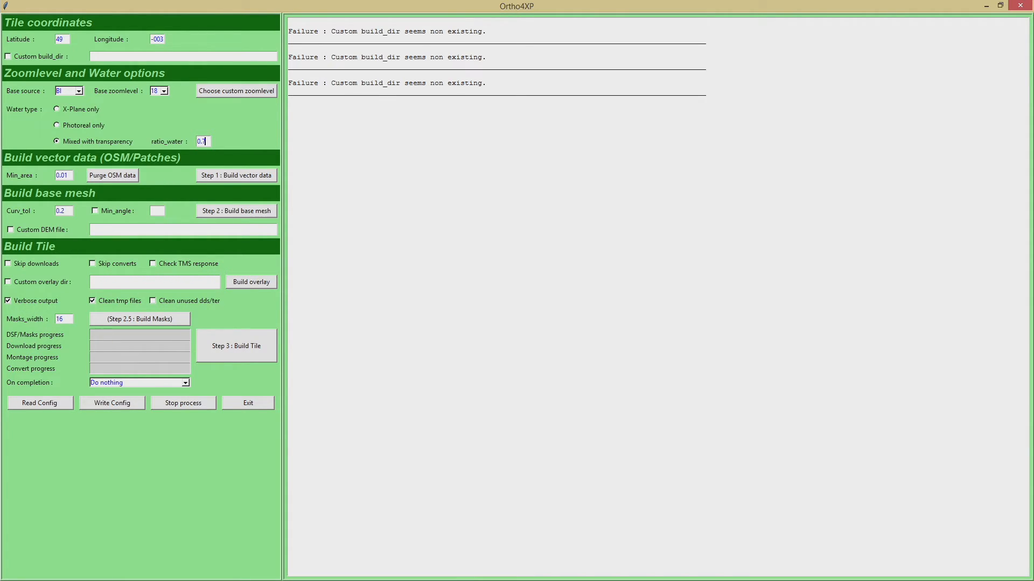
Switch to File Explorer and browse the G: drive to Game Files\Flightsims\Xplane\Free\tools\Ortho4XPnew, placing the window clear of the settings.
key("alt+Tab")
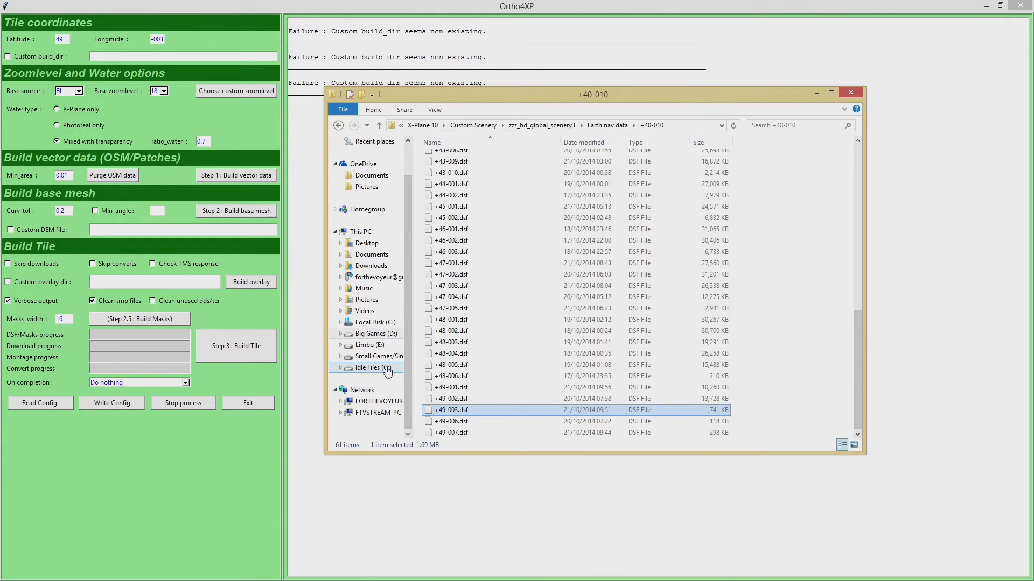
left_click(387, 369)
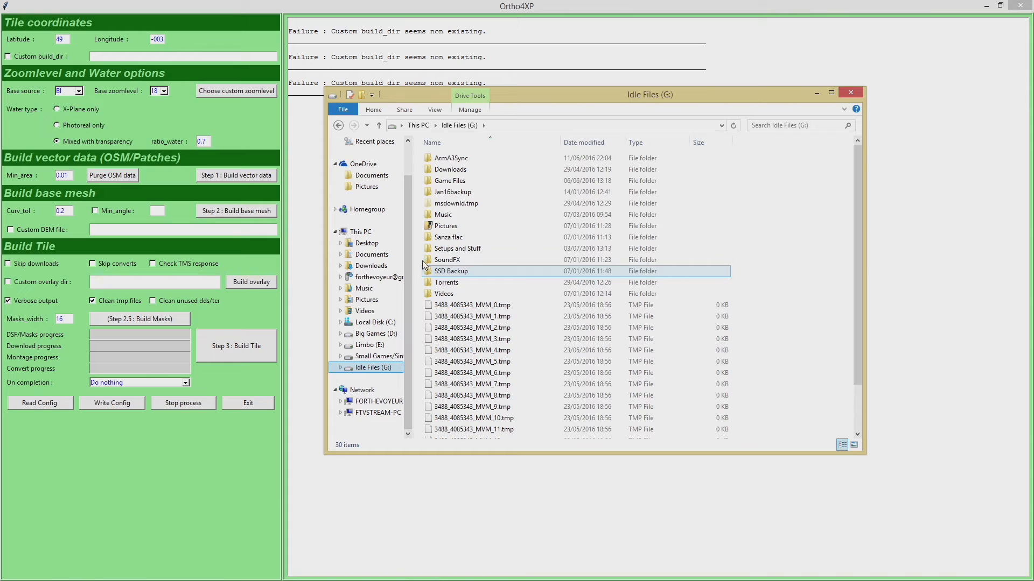
double_click(456, 180)
double_click(460, 181)
double_click(459, 171)
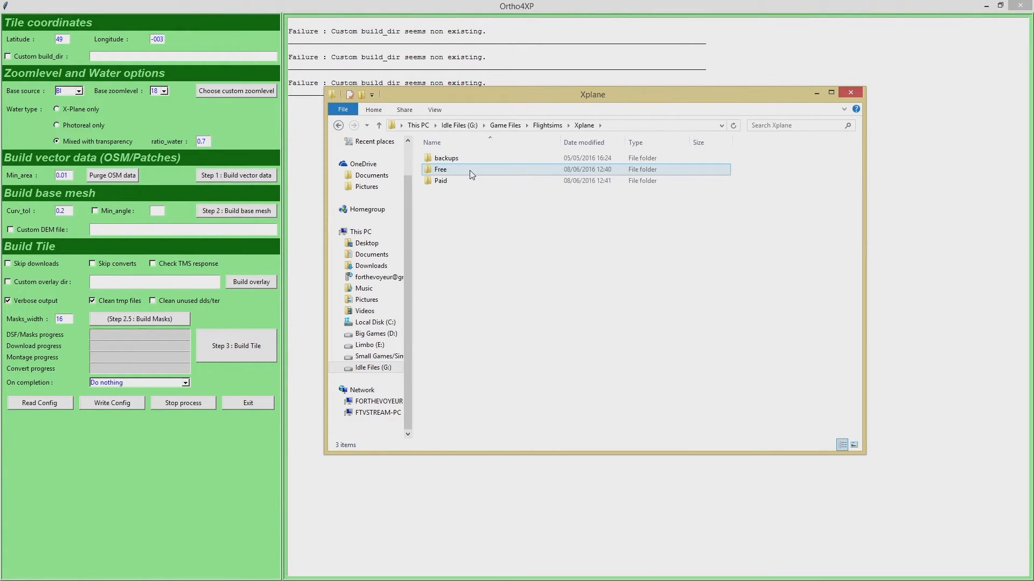
double_click(466, 173)
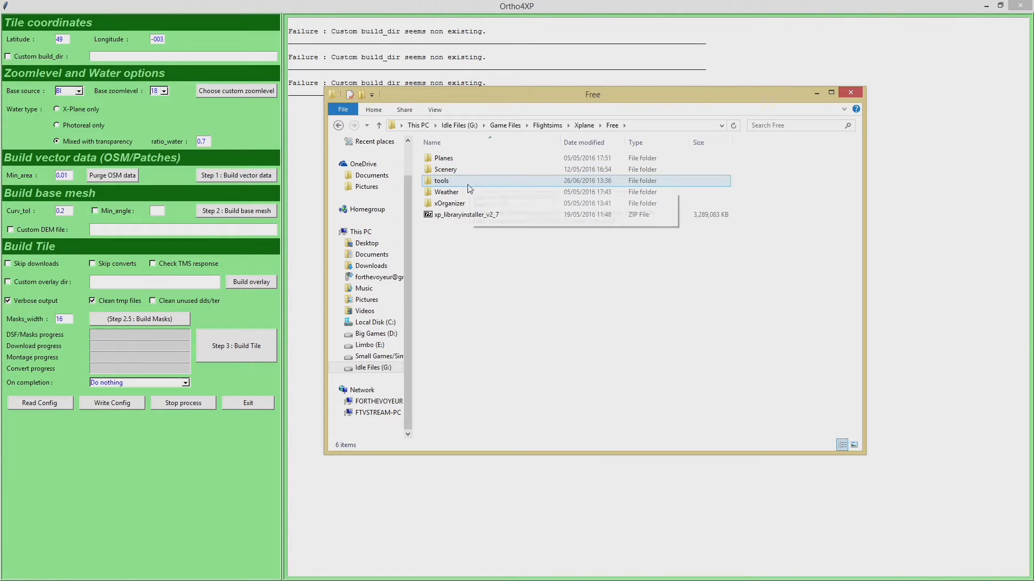
double_click(466, 181)
double_click(468, 193)
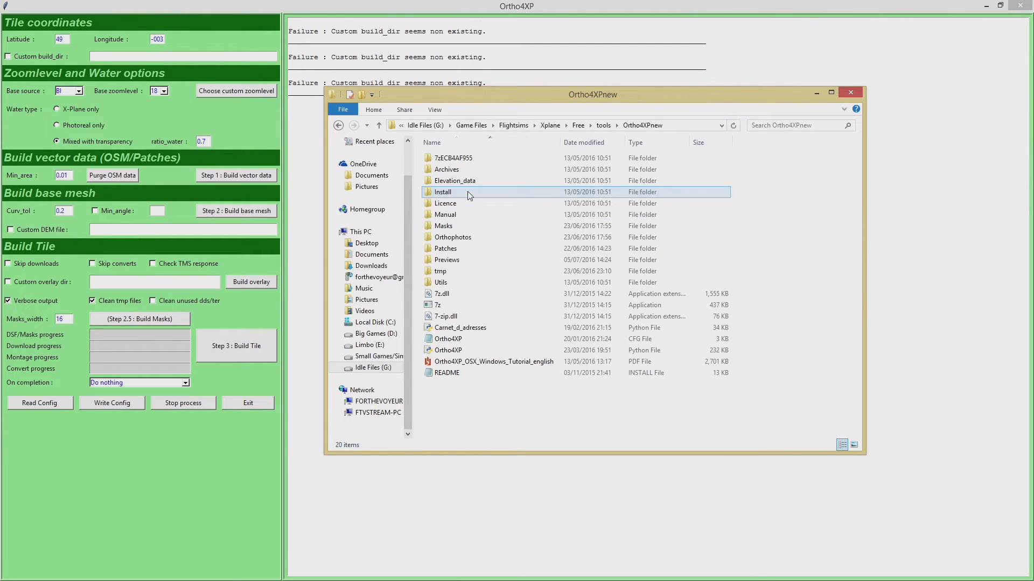
left_click_drag(549, 98, 701, 83)
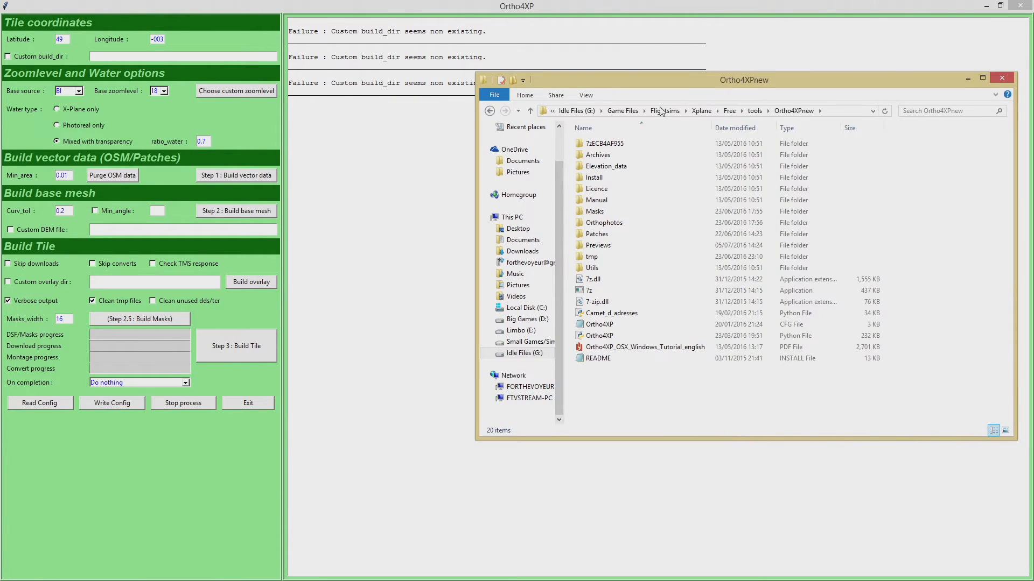
Run Step 1 to build the vector data and check the Ortho4XPnew folder for the tile folder zOrtho4XP_+49-003.
left_click(243, 176)
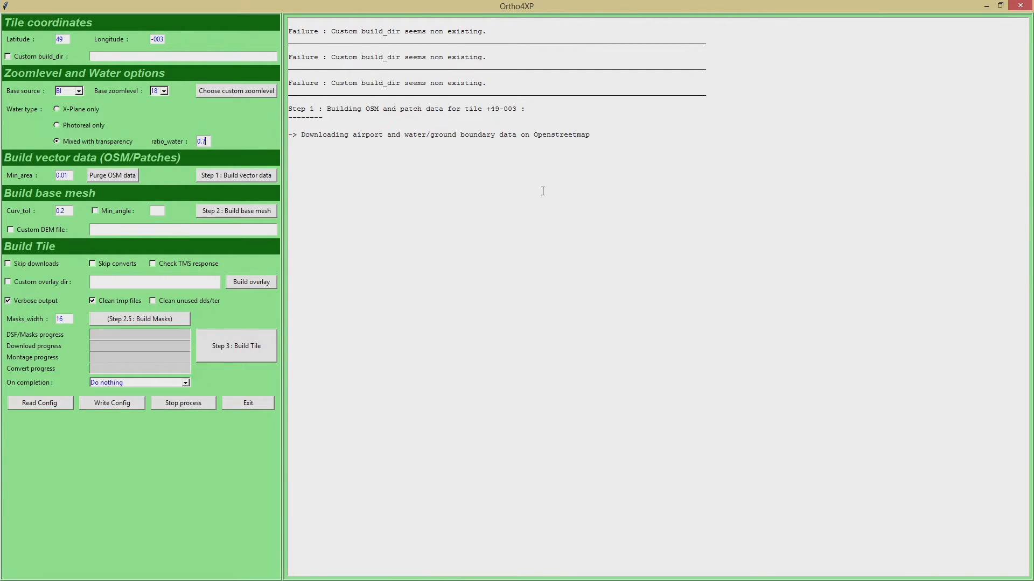
key("alt+Tab")
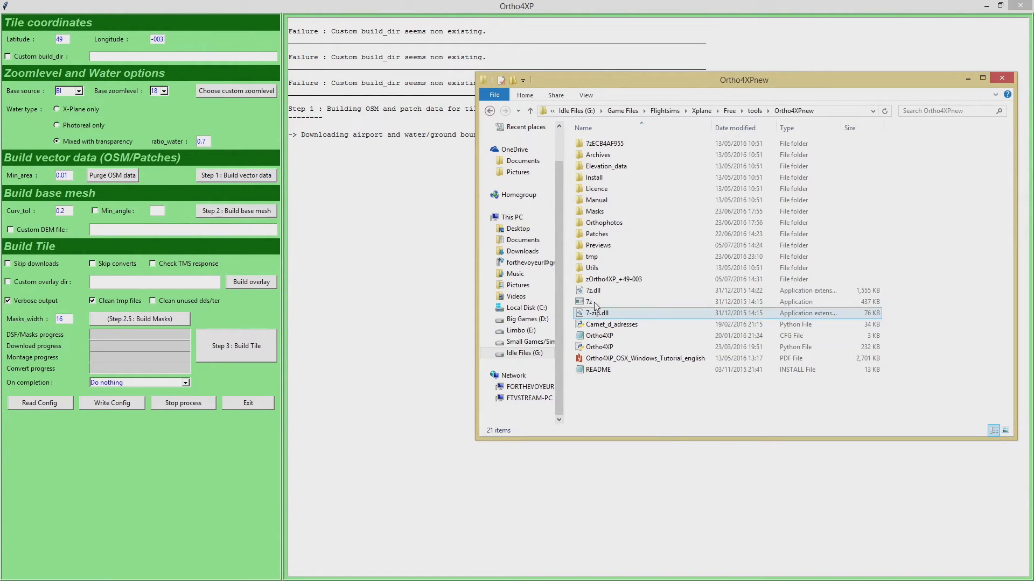
left_click(676, 280)
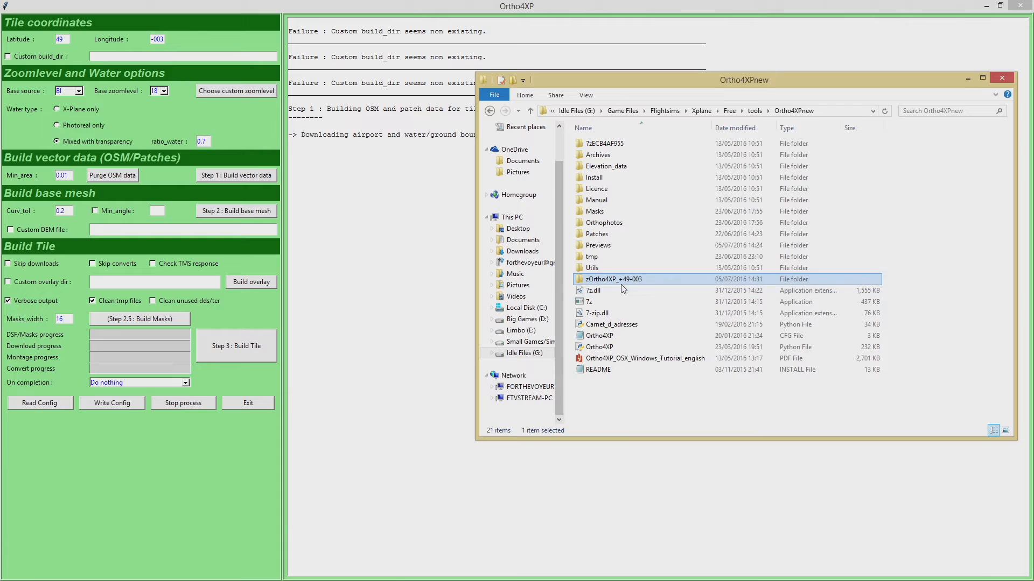
left_click_drag(720, 84, 682, 57)
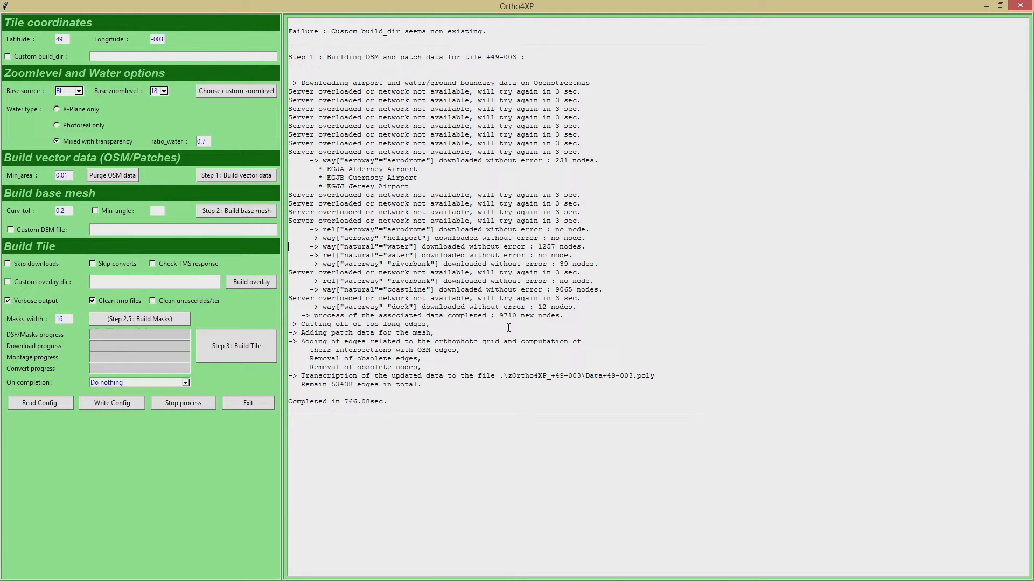
Review the Step 1 log, examining the server retry messages, the processing lines and the completion time.
left_click_drag(344, 403, 387, 407)
left_click(482, 402)
left_click_drag(290, 96, 582, 378)
left_click(571, 368)
left_click_drag(293, 112, 555, 136)
left_click(647, 162)
left_click_drag(290, 401, 388, 402)
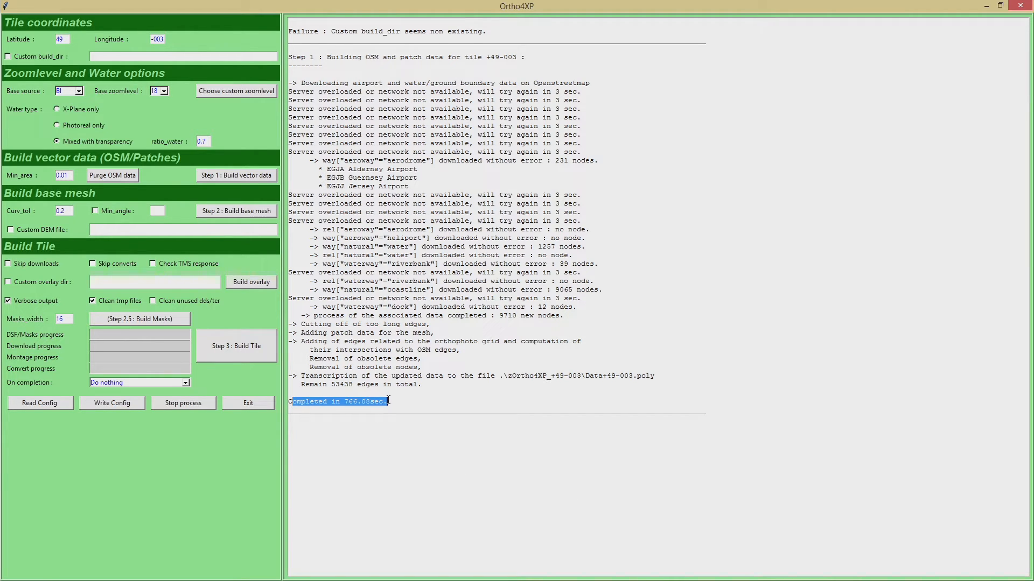
left_click(391, 402)
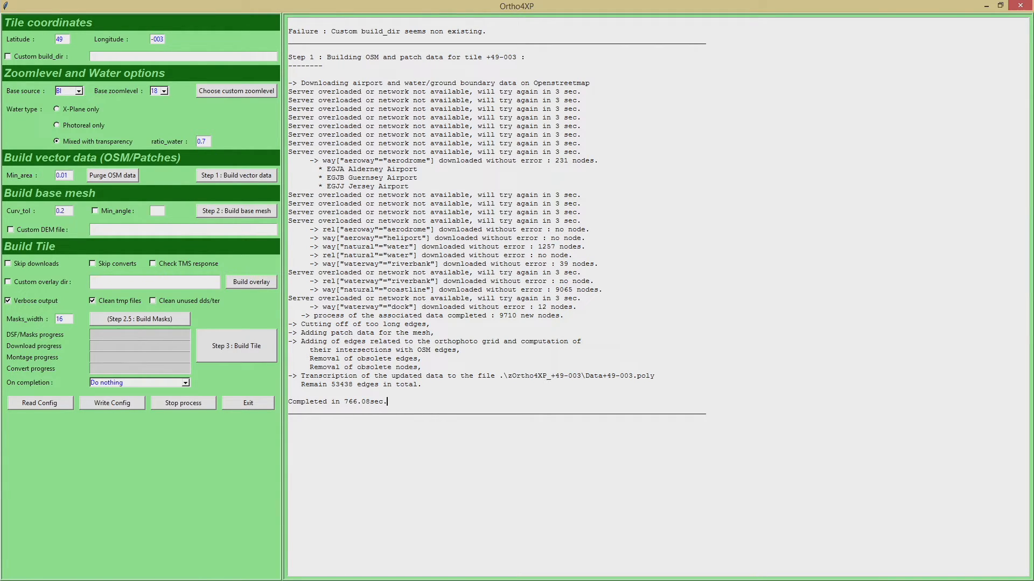
Open the zOrtho4XP_+49-003 folder in File Explorer, inspect the generated data files, and put the window away.
key("alt+Tab")
left_click(528, 408)
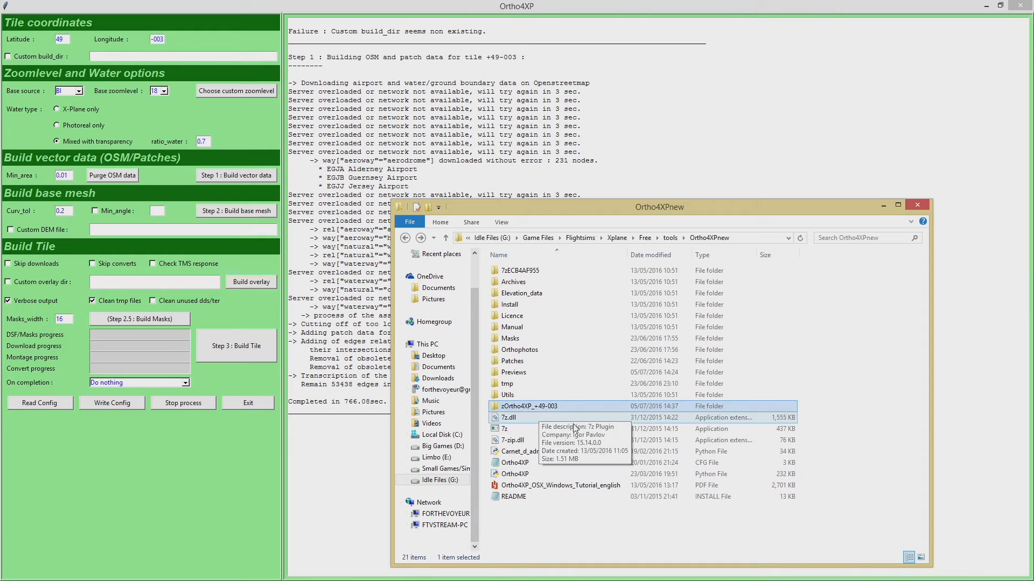
left_click_drag(634, 210, 687, 108)
double_click(594, 305)
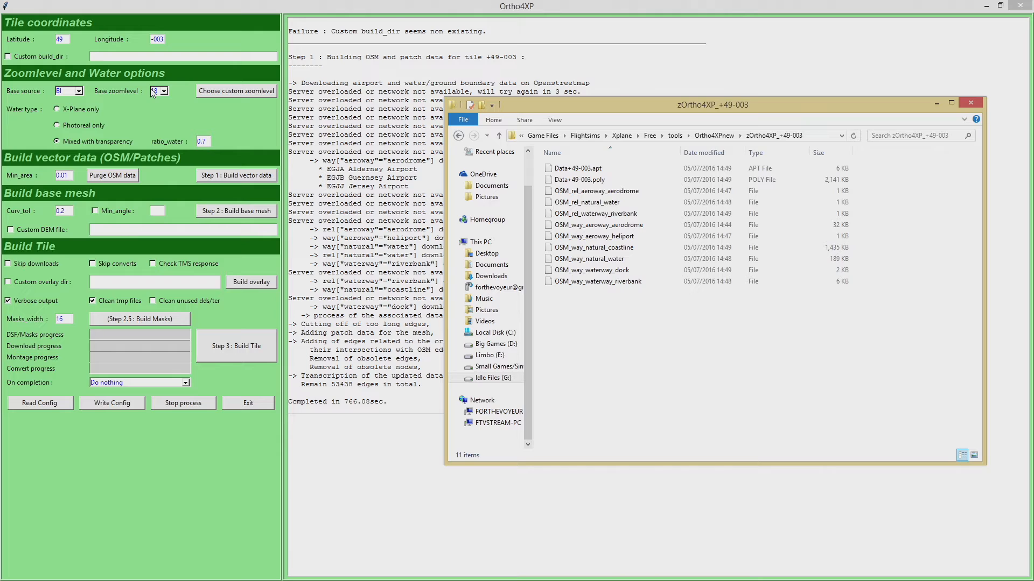
left_click(935, 106)
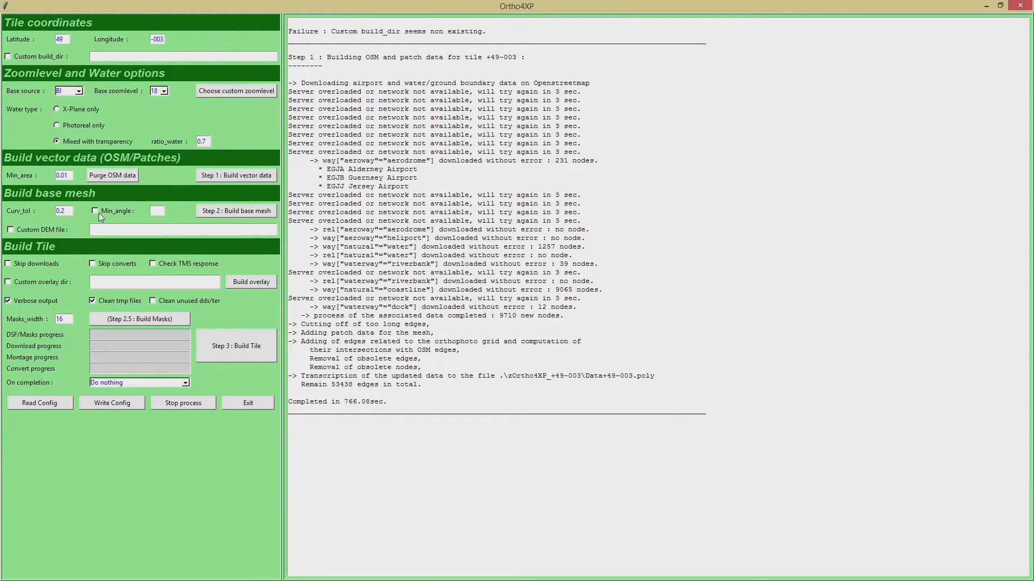
Set Curv_tol to 0.5 and leave Min_angle disabled.
left_click_drag(73, 213, 45, 212)
left_click(96, 211)
left_click(98, 209)
Enable the custom DEM file and look in Game Files\Flightsims\Xplane\Free\tools\elevationmaps on the G: drive for elevation data.
left_click(10, 230)
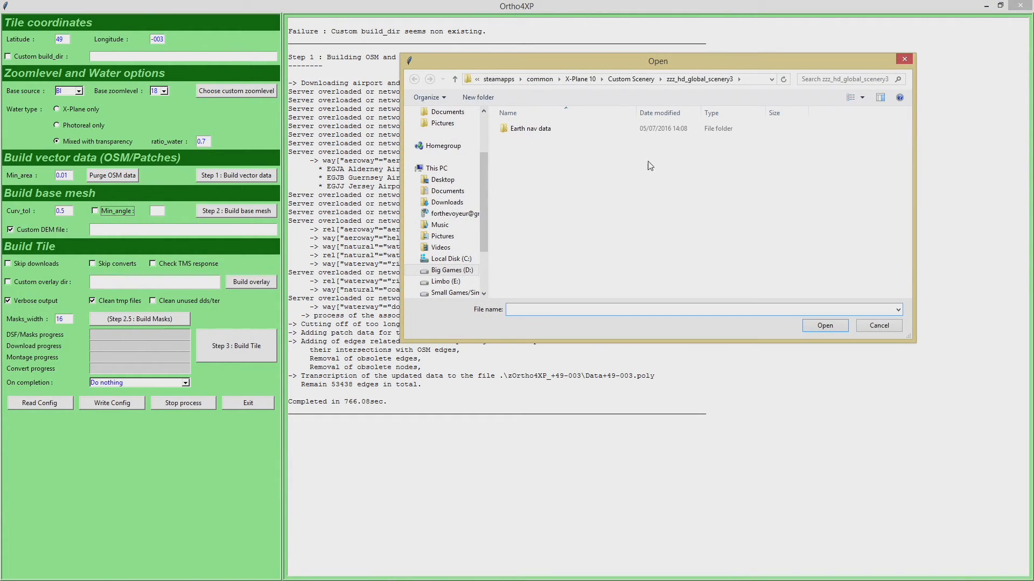
scroll(455, 226, "down", 3)
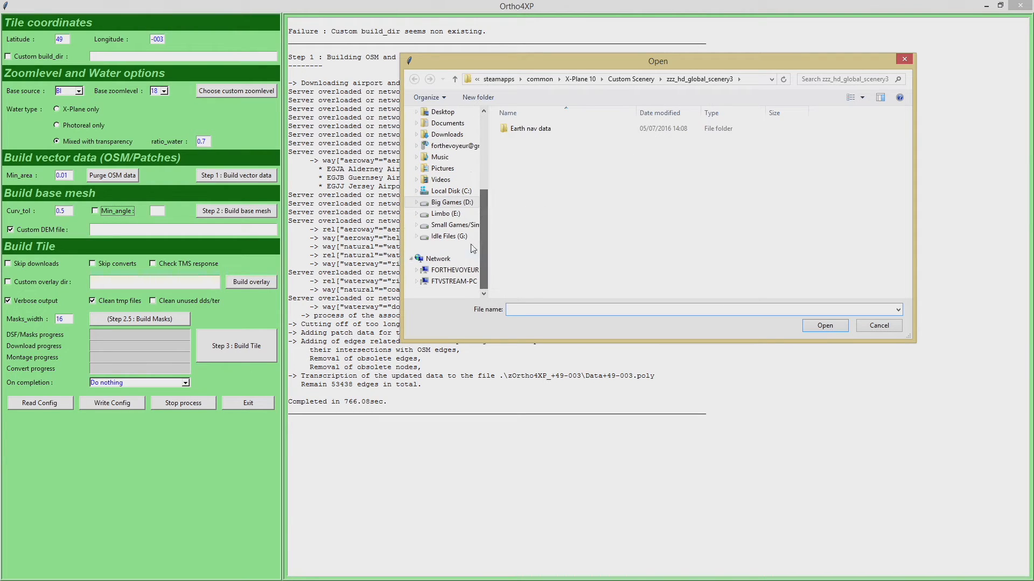
left_click(449, 236)
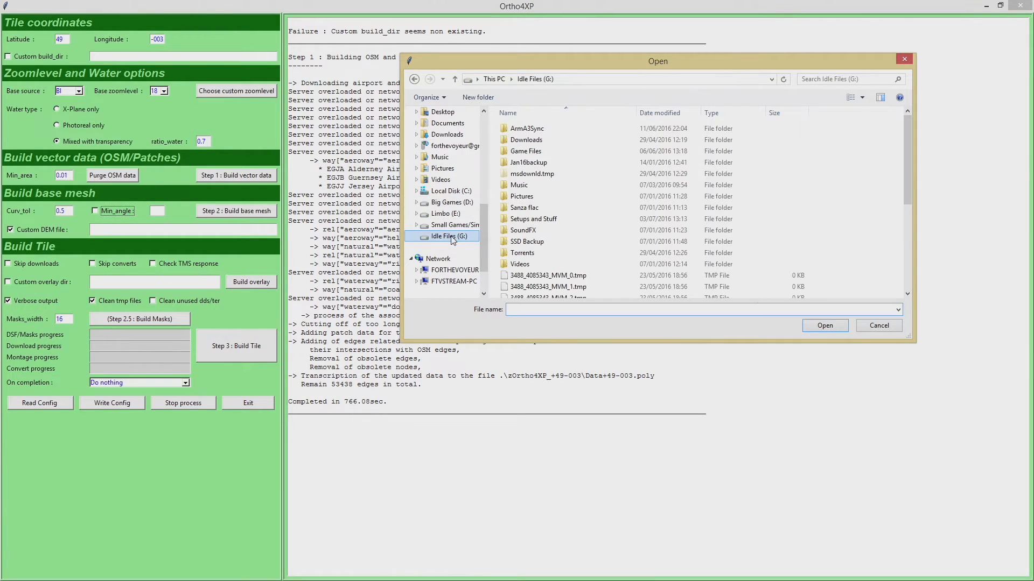
double_click(537, 153)
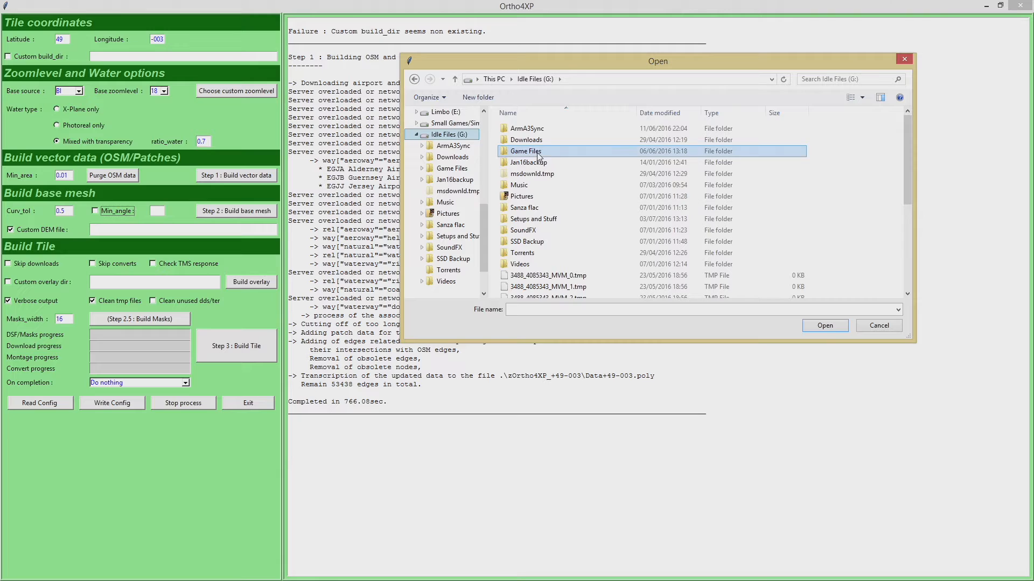
double_click(533, 151)
double_click(533, 151)
double_click(535, 141)
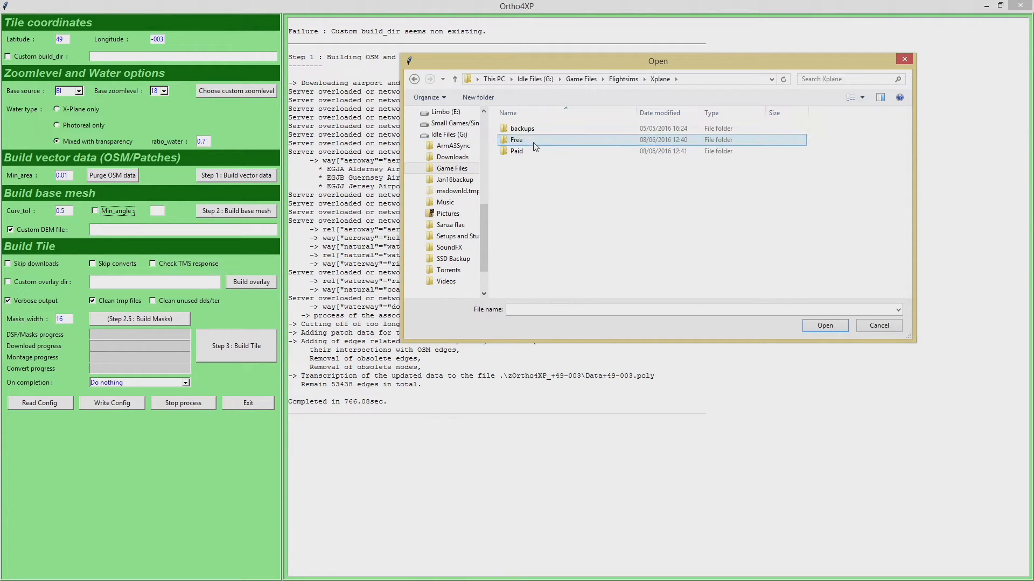
double_click(534, 152)
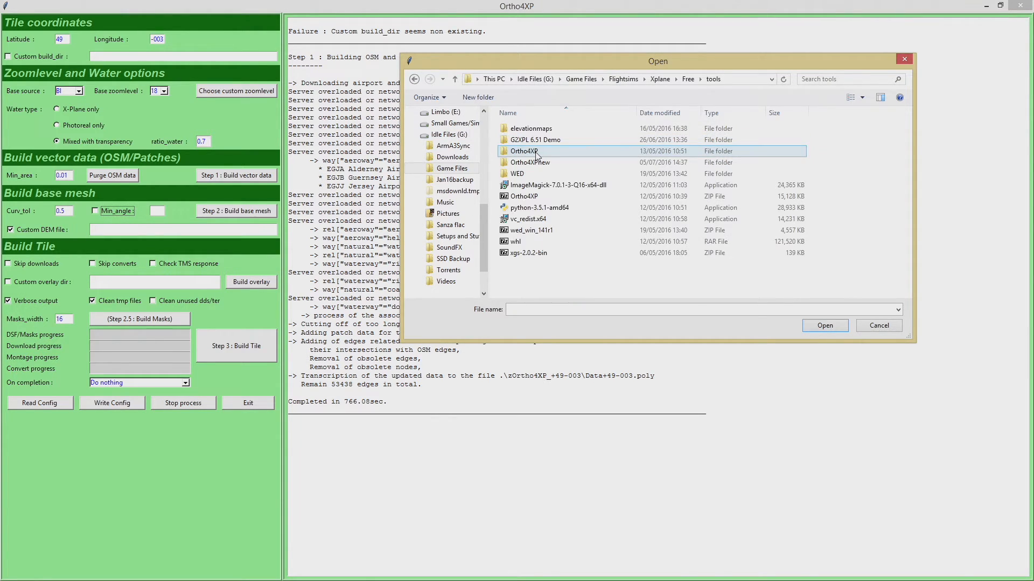
double_click(547, 130)
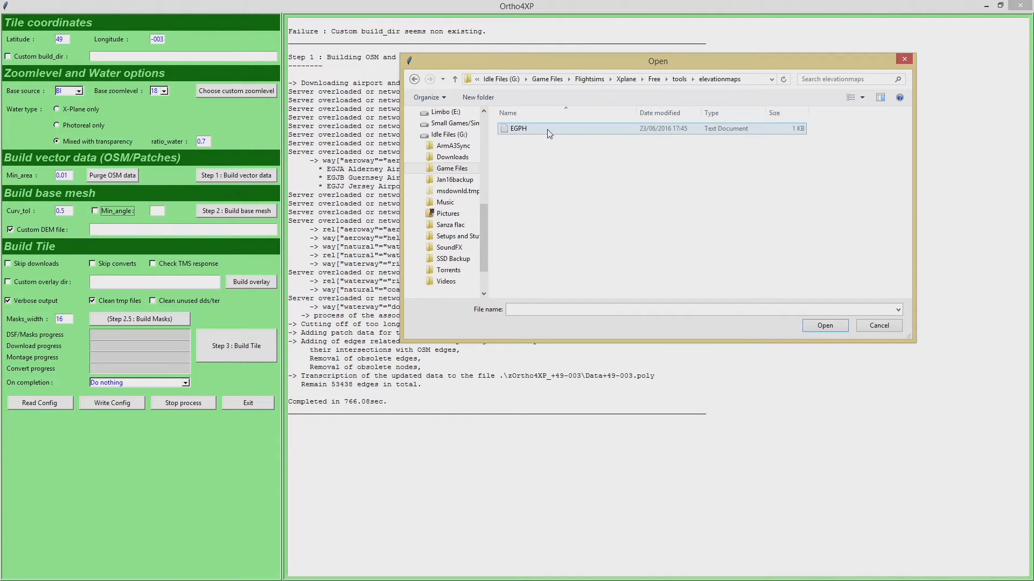
Load N49W003.hgt from Free\Scenery\Heightmaps\extracted as the custom DEM file and check its path.
left_click(413, 79)
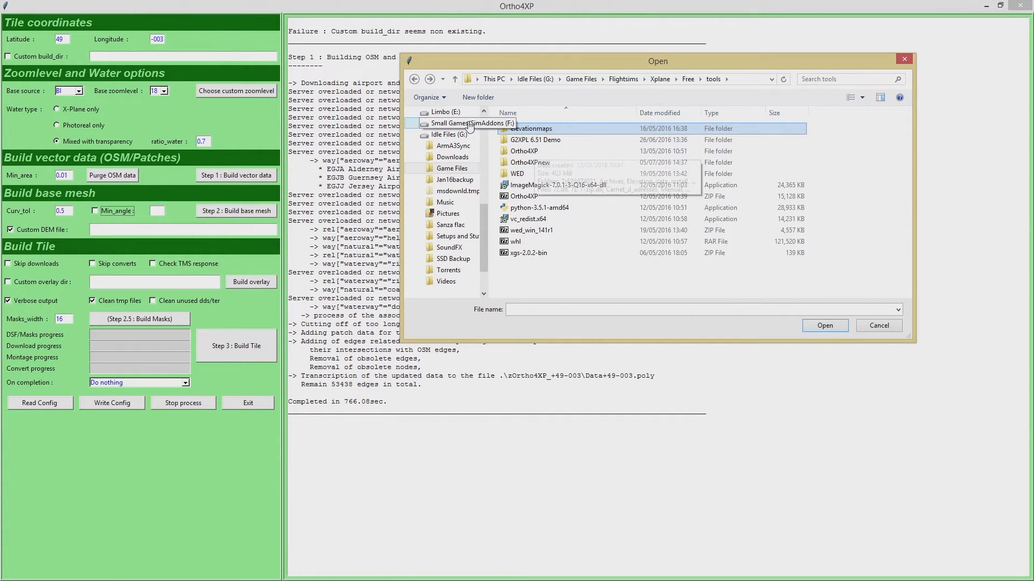
left_click(414, 79)
double_click(521, 139)
double_click(524, 151)
double_click(533, 129)
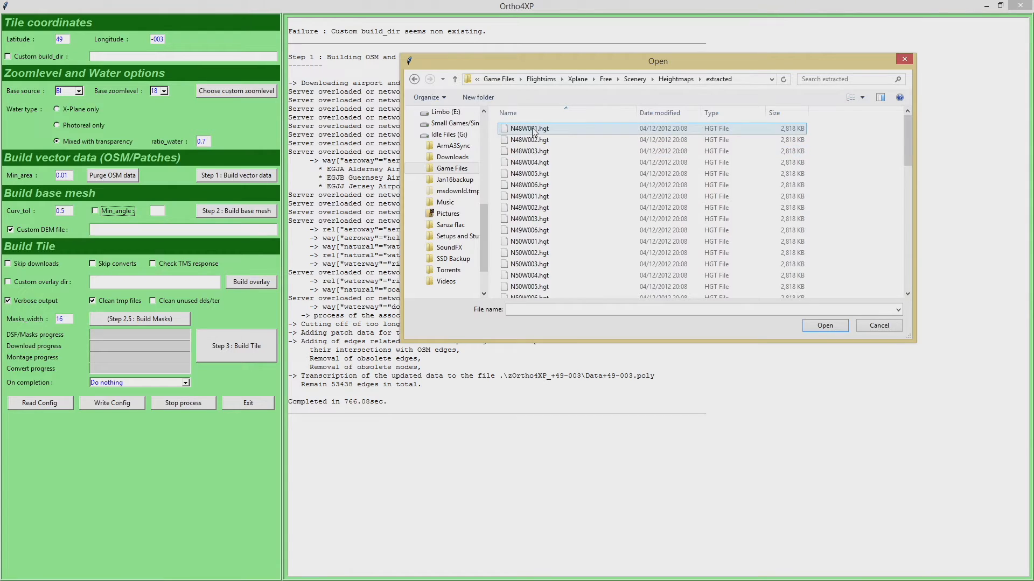
left_click(545, 232)
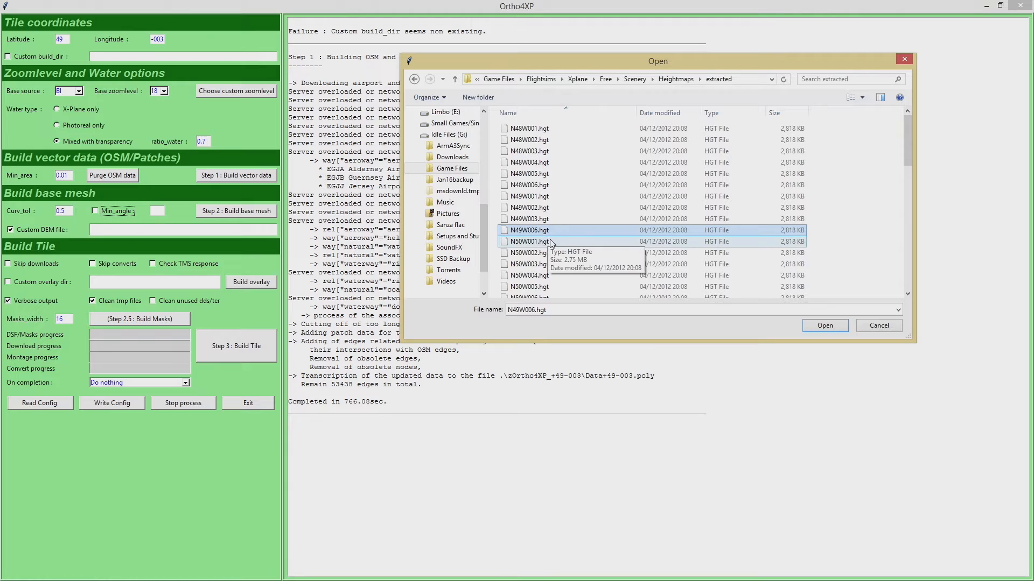
left_click(550, 220)
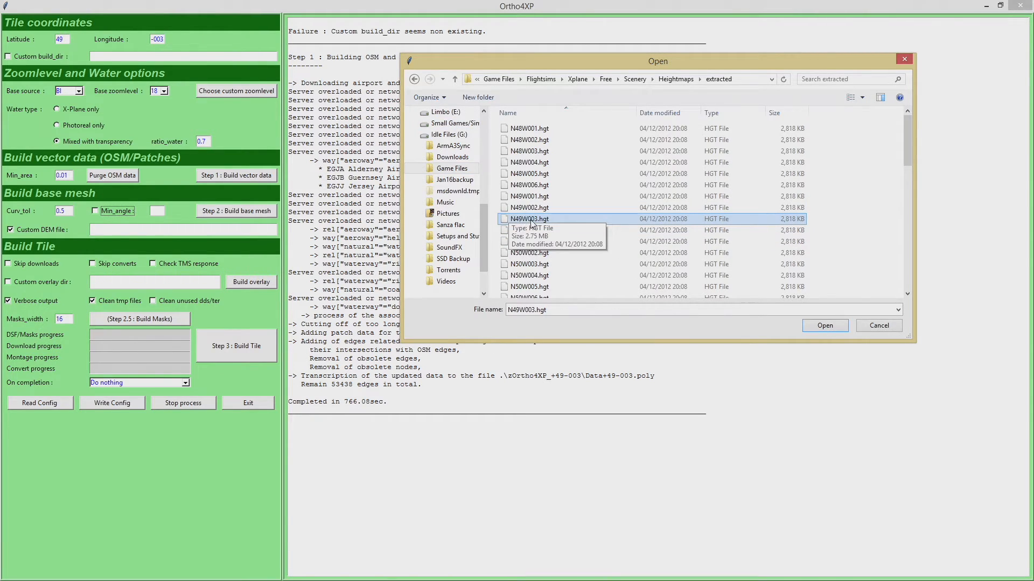
left_click(824, 326)
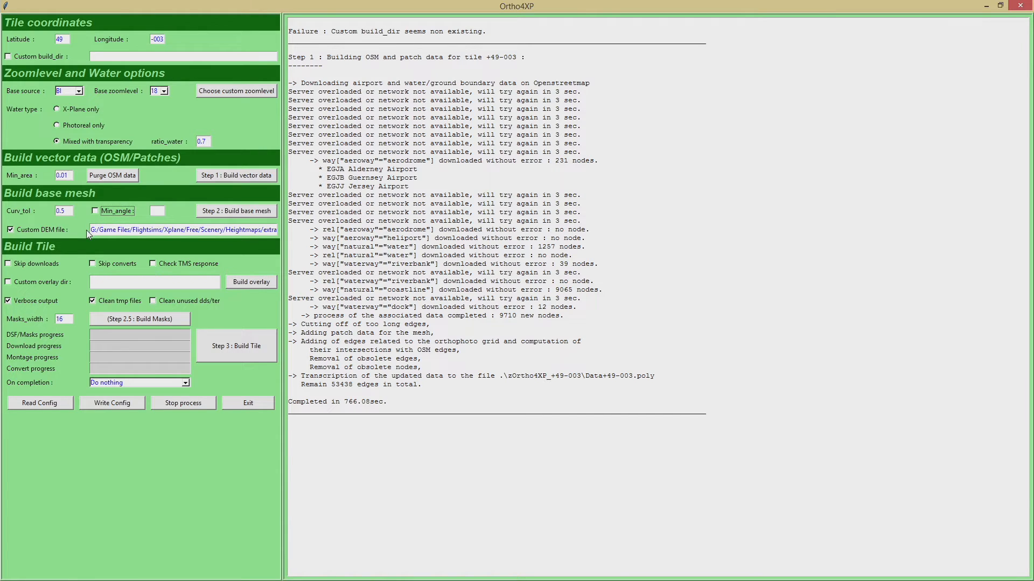
left_click_drag(99, 232, 315, 234)
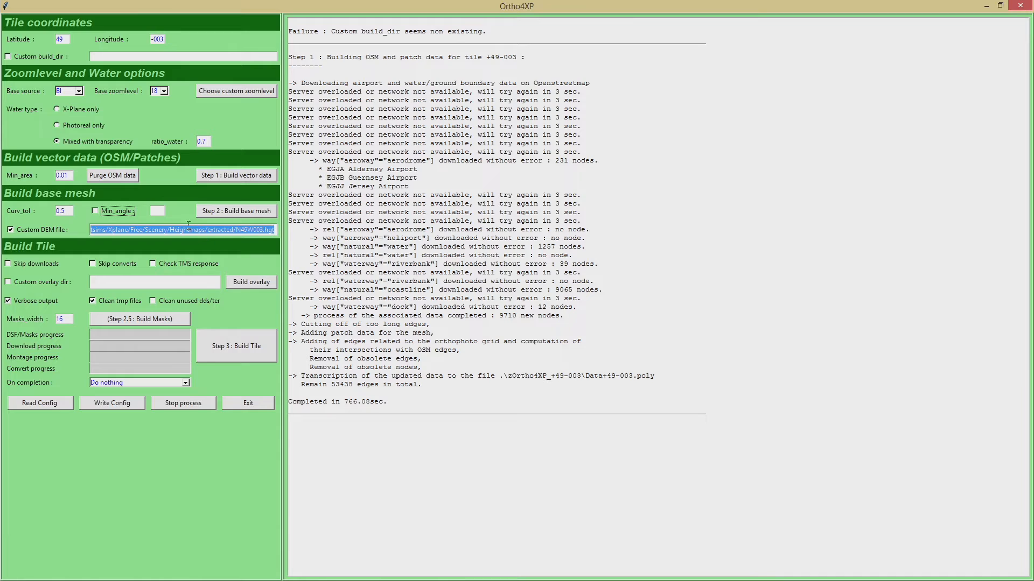
left_click(130, 229)
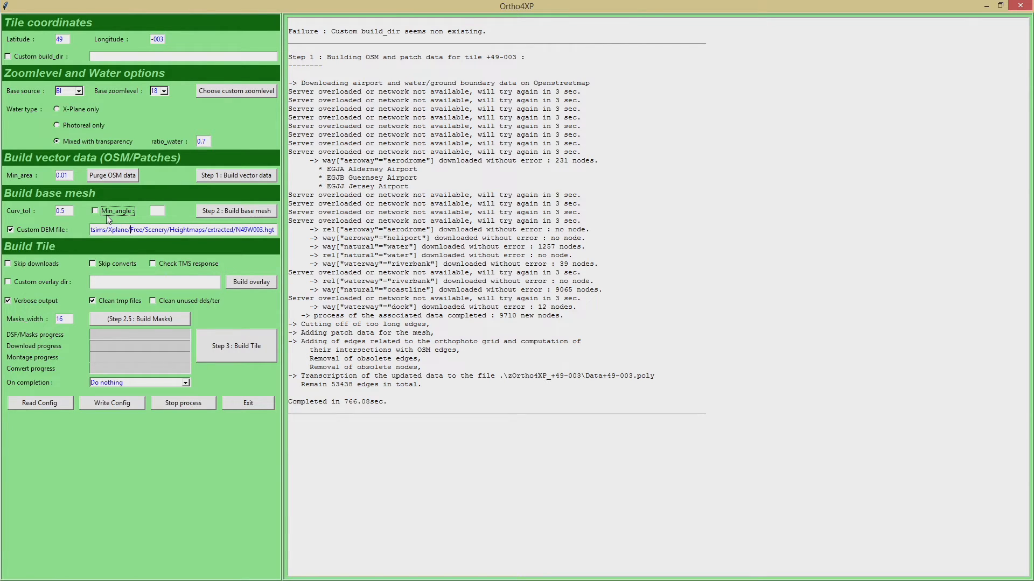
Run Step 2 to build the base mesh and check the mesh triangle count in the log.
left_click(230, 214)
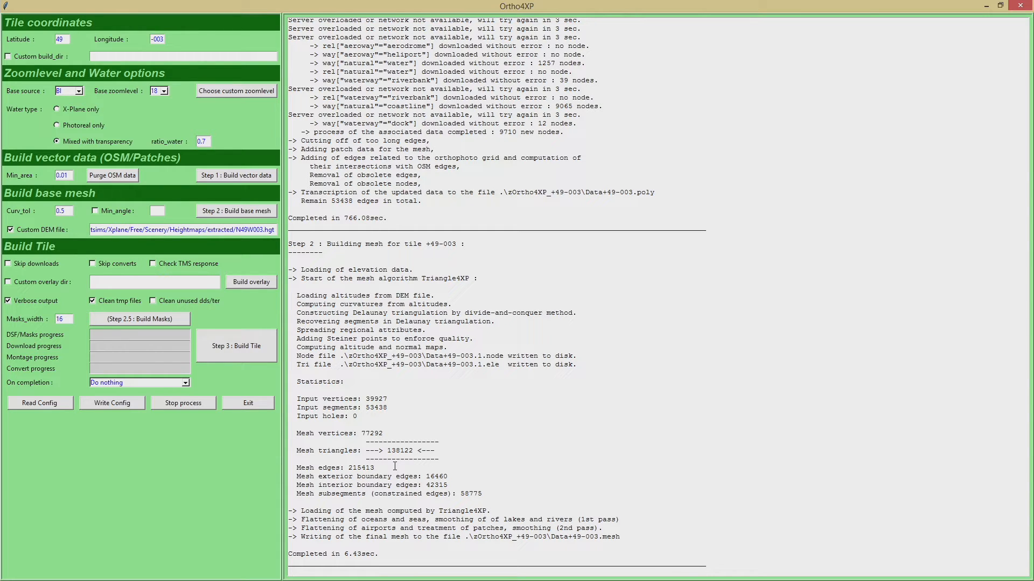
left_click_drag(388, 455, 413, 455)
left_click(437, 453)
Enable the custom overlay directory and view the X-Plane 10 HD Mesh Scenery v3 download map in the browser.
left_click(8, 282)
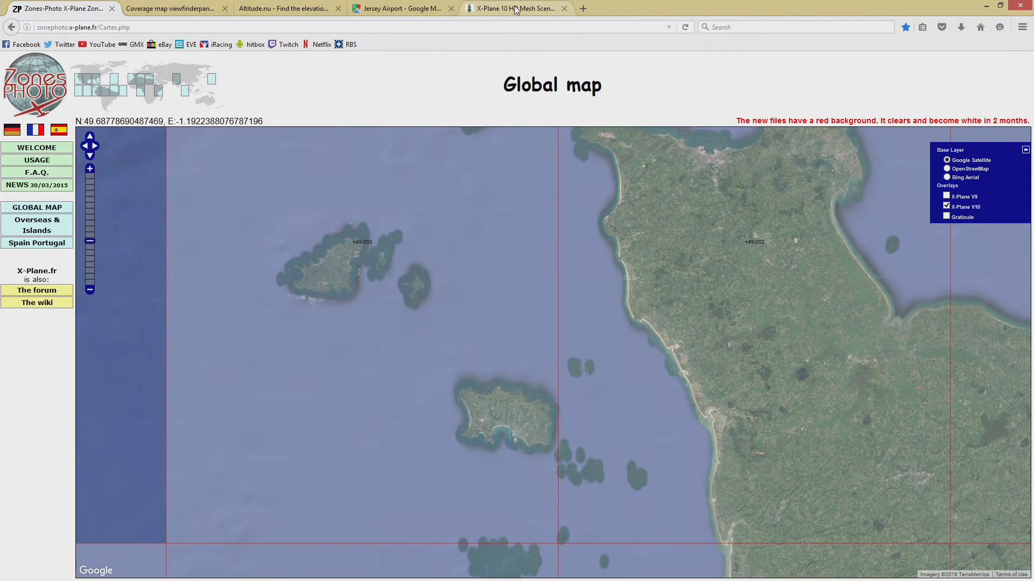
left_click(515, 9)
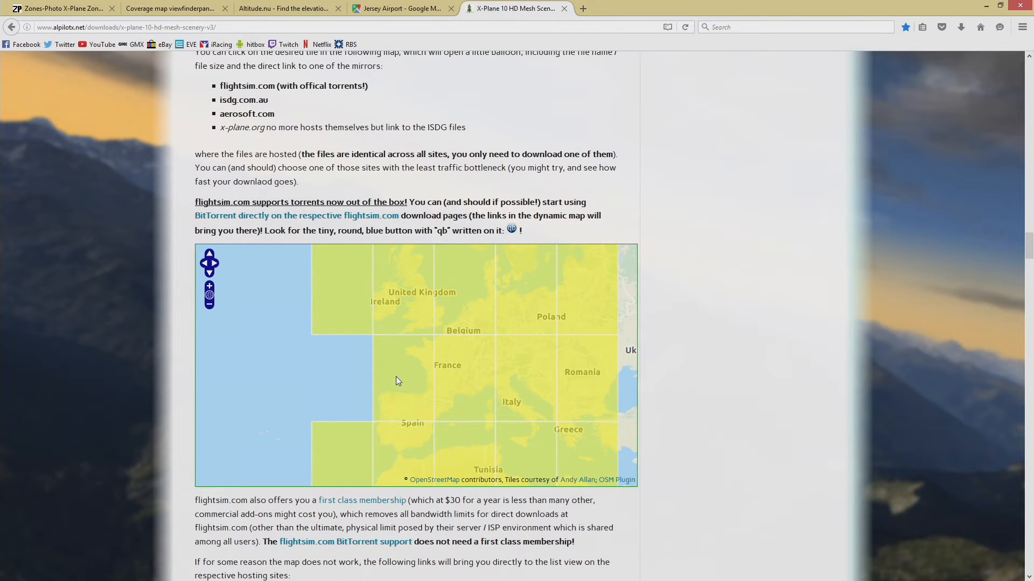
left_click(984, 7)
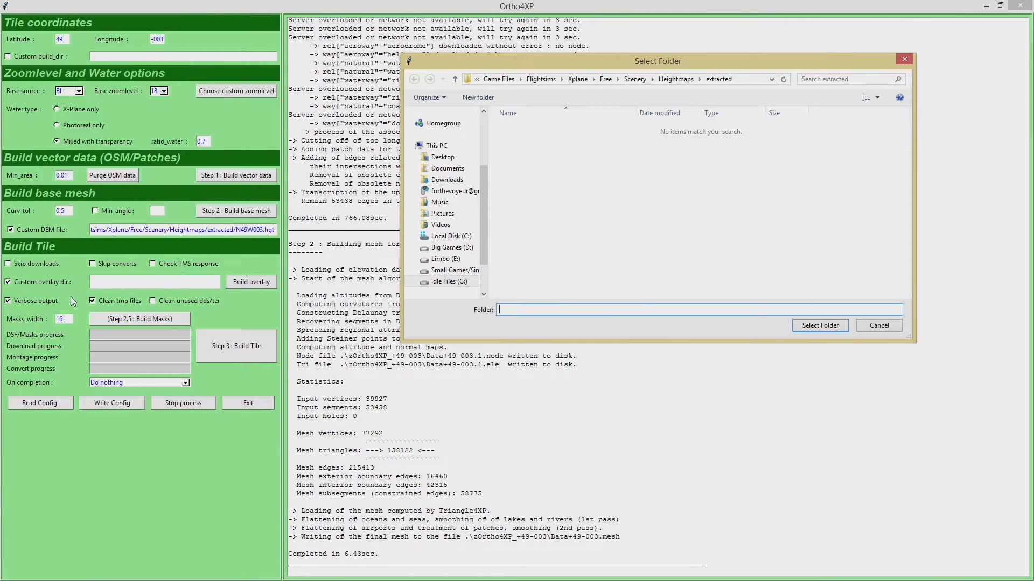
Browse for the custom overlay directory, going to Steam\steamapps\common\X-Plane 10 on the D: drive.
left_click(222, 282)
left_click_drag(483, 200, 483, 250)
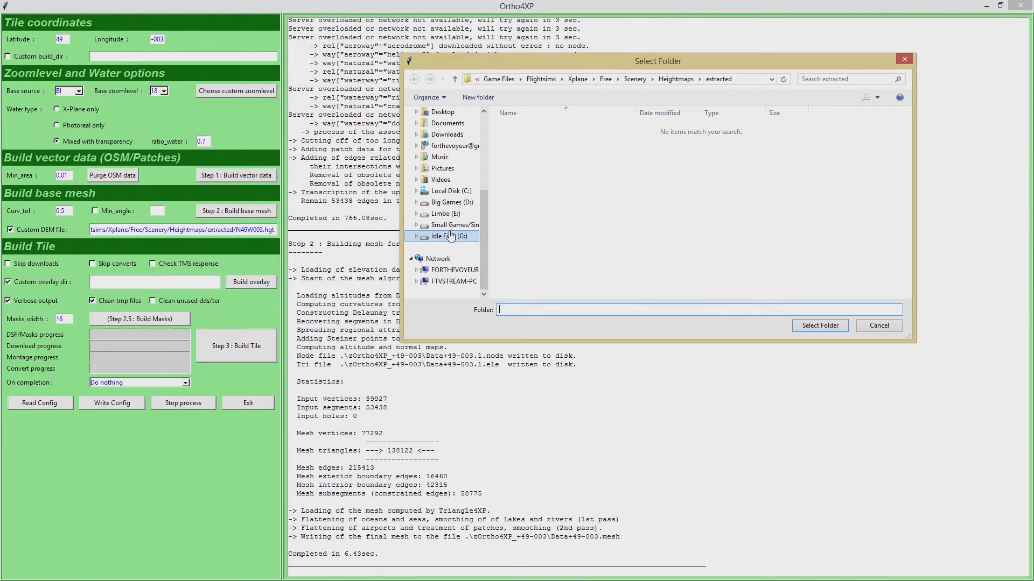
left_click(451, 203)
double_click(526, 189)
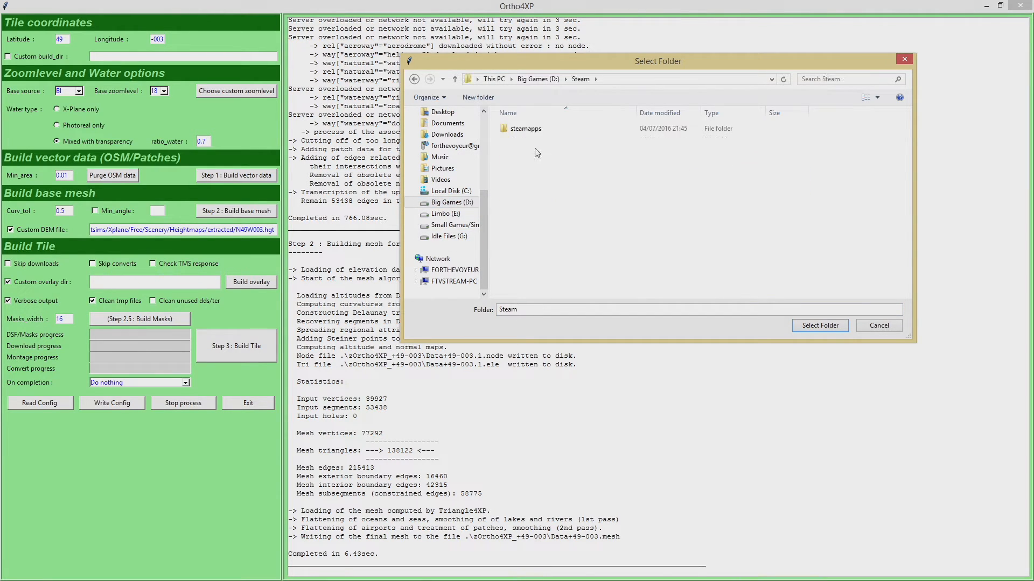
double_click(533, 129)
left_click(531, 130)
double_click(525, 129)
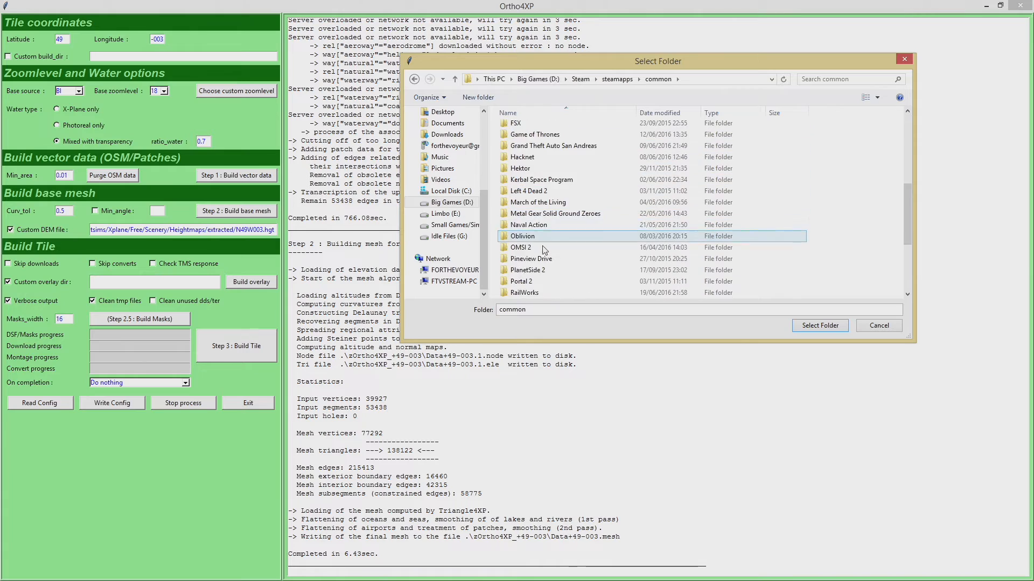
double_click(527, 287)
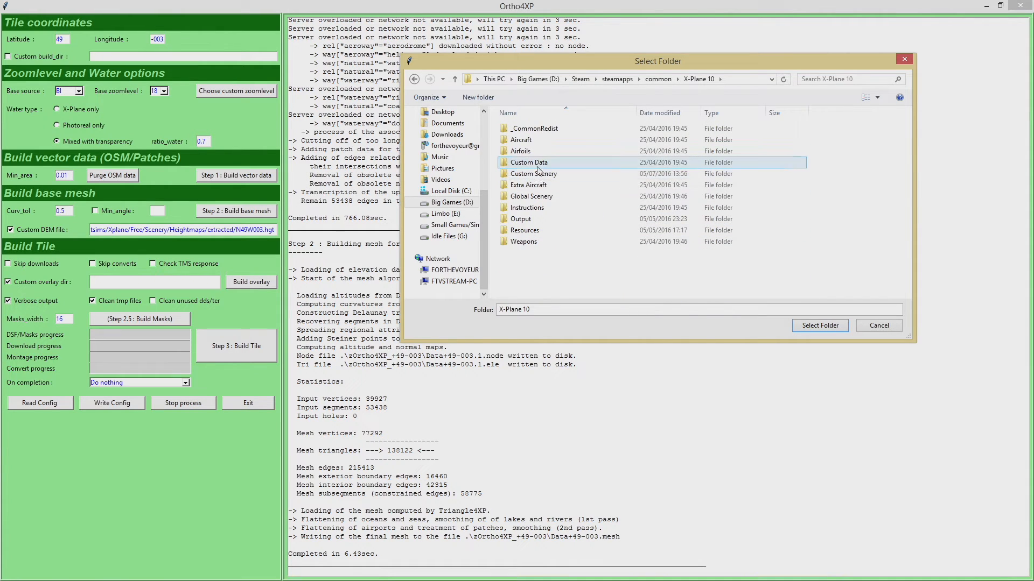
Go into X-Plane 10's Custom Scenery folder and select the zzz_hd_global_scenery3 folder.
double_click(531, 163)
left_click(414, 79)
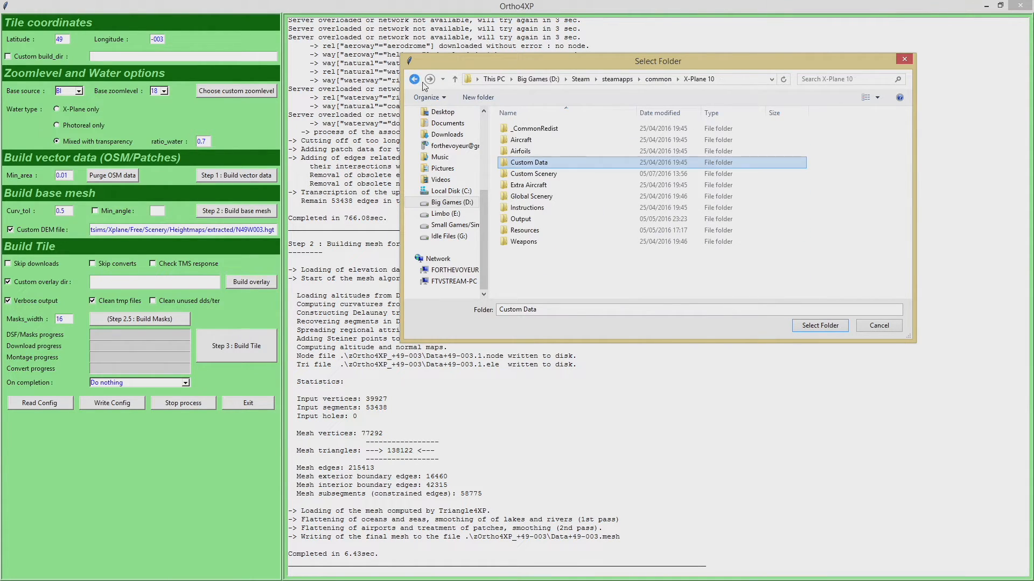
double_click(530, 186)
scroll(531, 210, "down", 20)
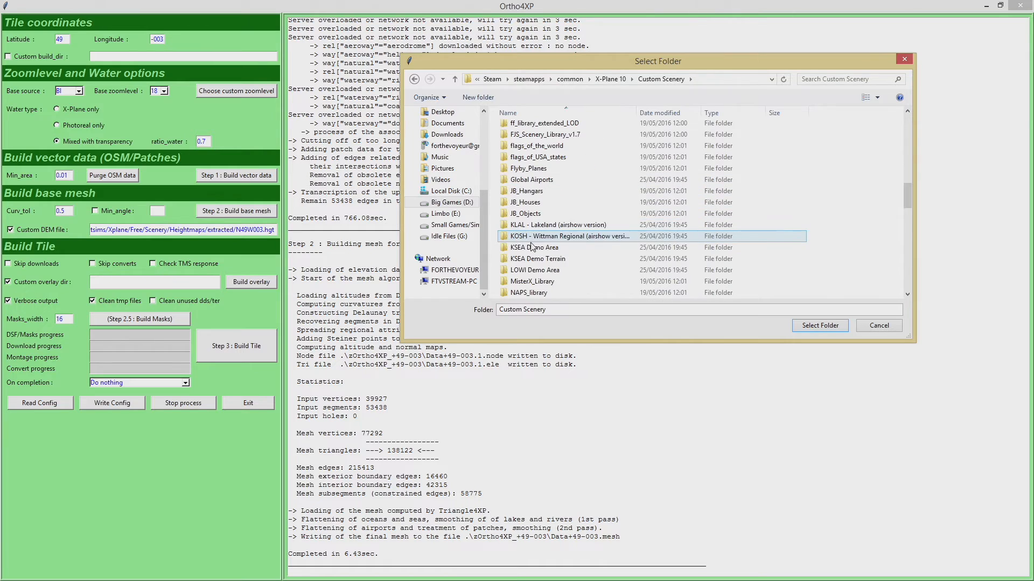
scroll(552, 249, "down", 2)
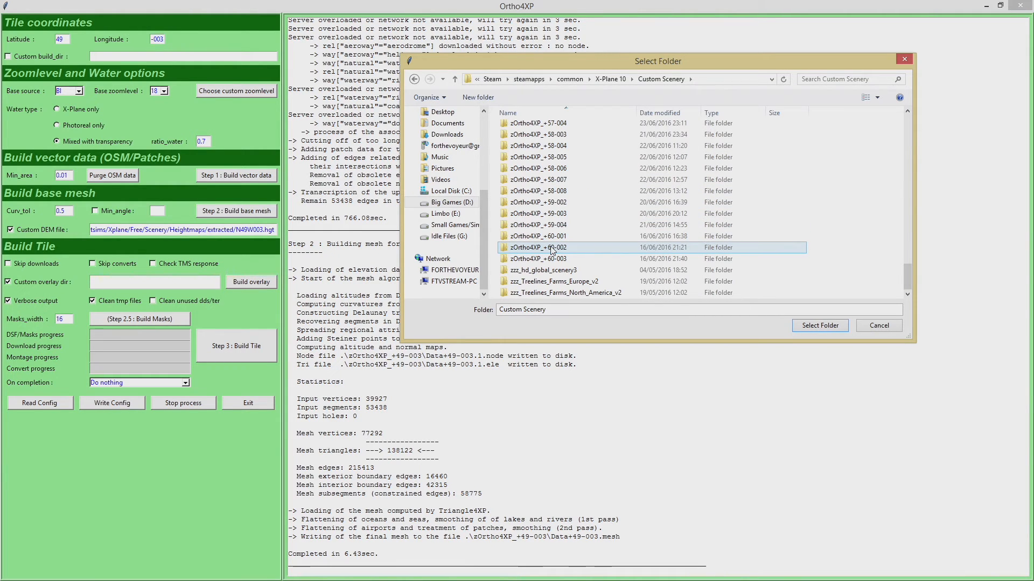
left_click(541, 270)
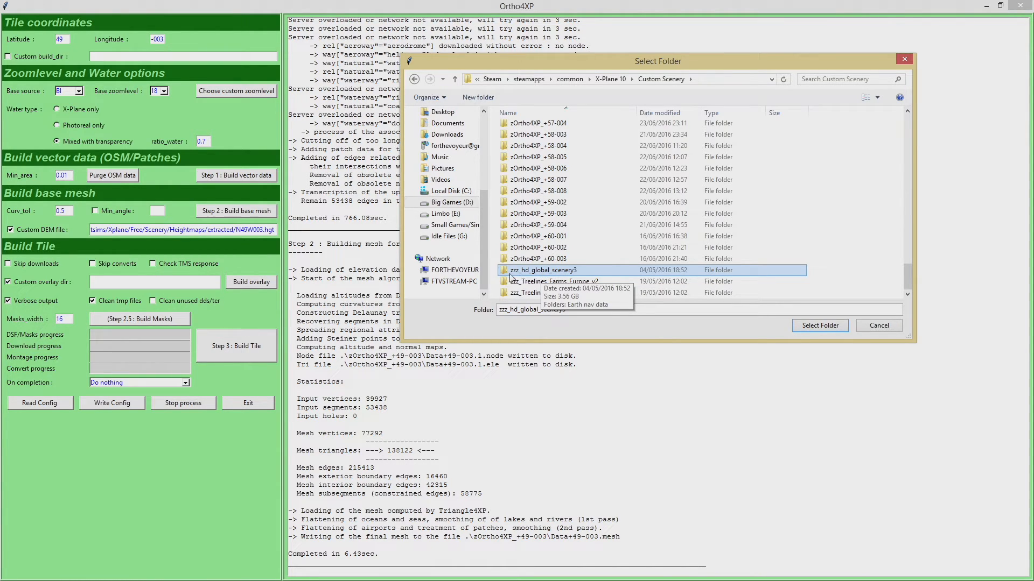
left_click(538, 281)
left_click(541, 271)
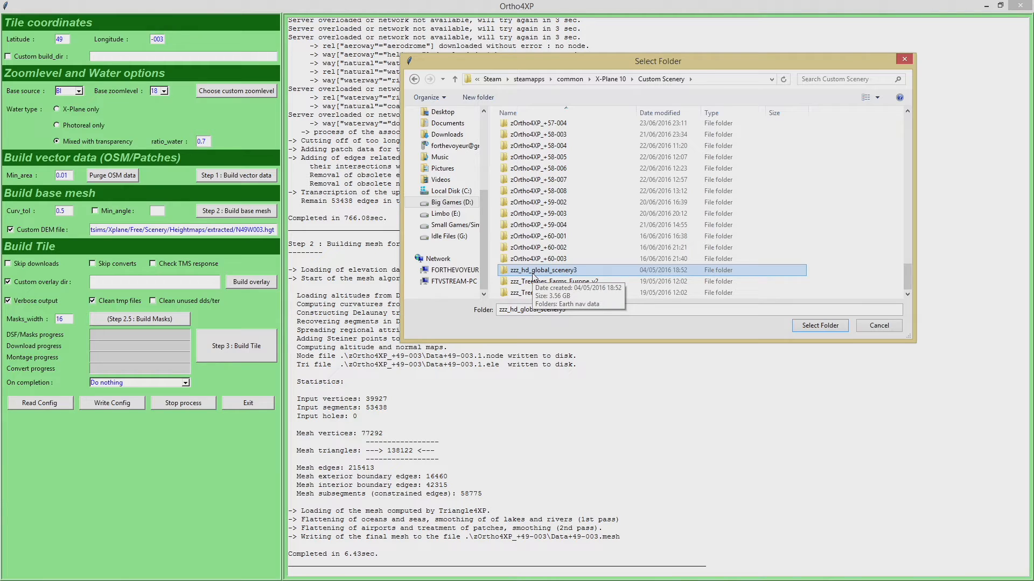
Look inside zzz_hd_global_scenery3 at Earth nav data\+40-010, then return to the Custom Scenery folder.
double_click(532, 276)
double_click(519, 131)
double_click(519, 131)
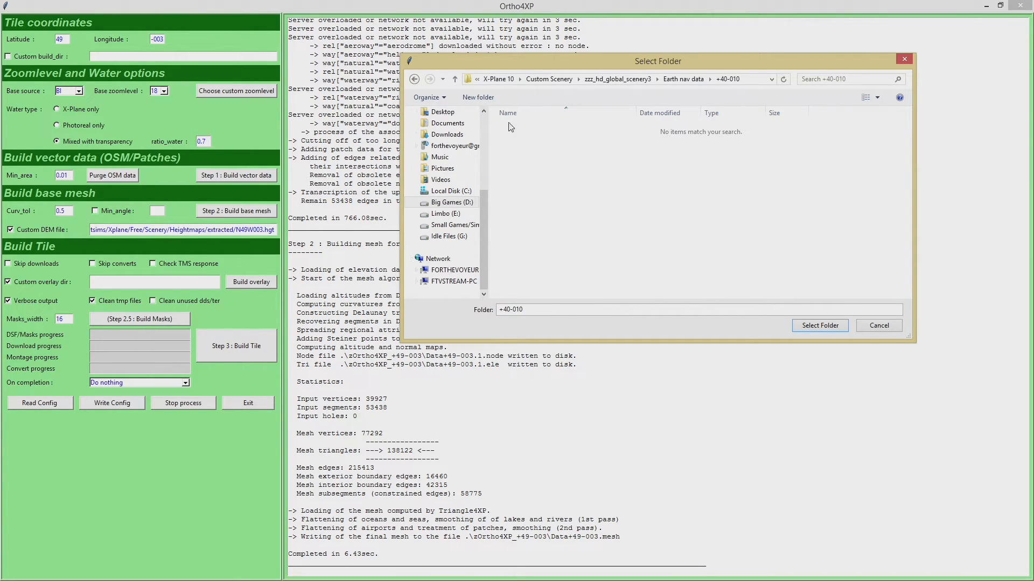
left_click(414, 79)
left_click(414, 79)
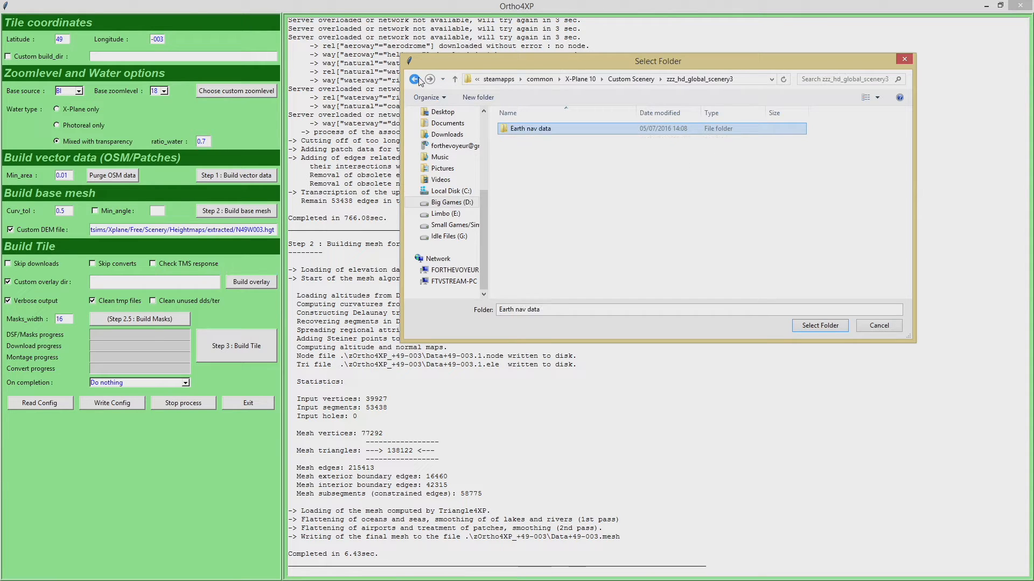
left_click(414, 79)
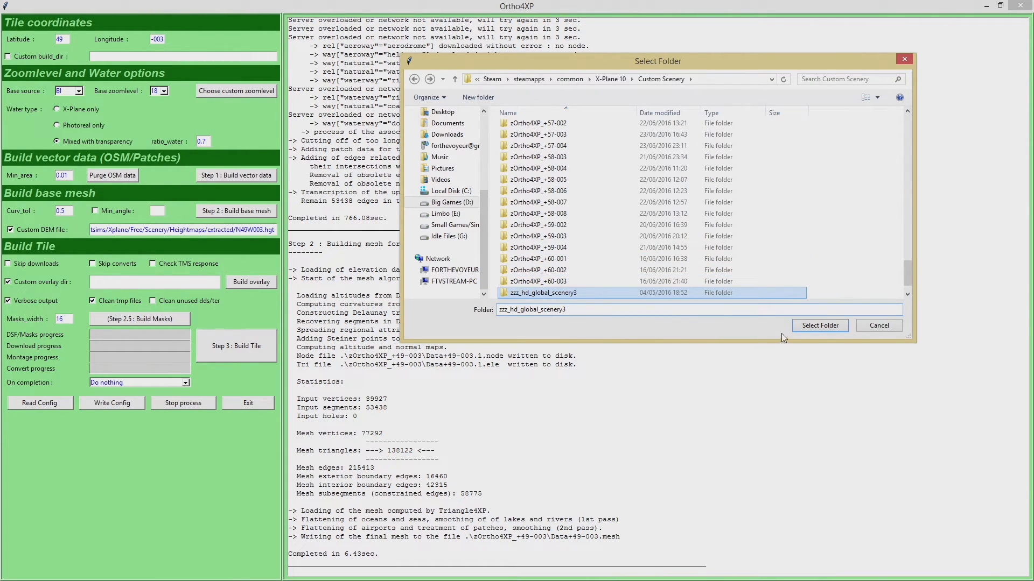
Set zzz_hd_global_scenery3 as the custom overlay directory and build the overlay for the tile.
left_click(813, 326)
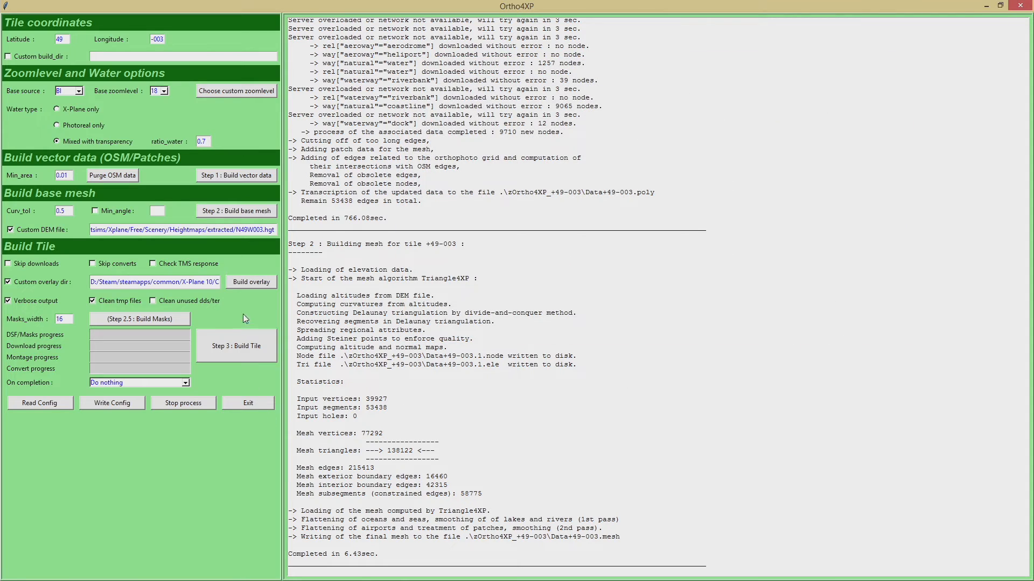
left_click(257, 282)
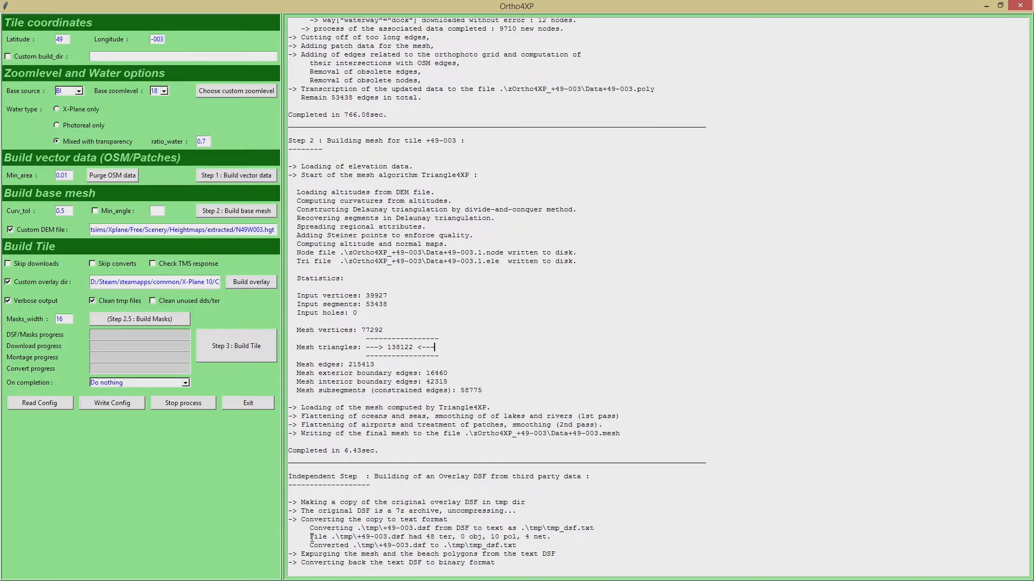
Examine the overlay build log, from the converted DSF file and removed mesh to the final overlay's destination folder.
left_click_drag(386, 390, 431, 391)
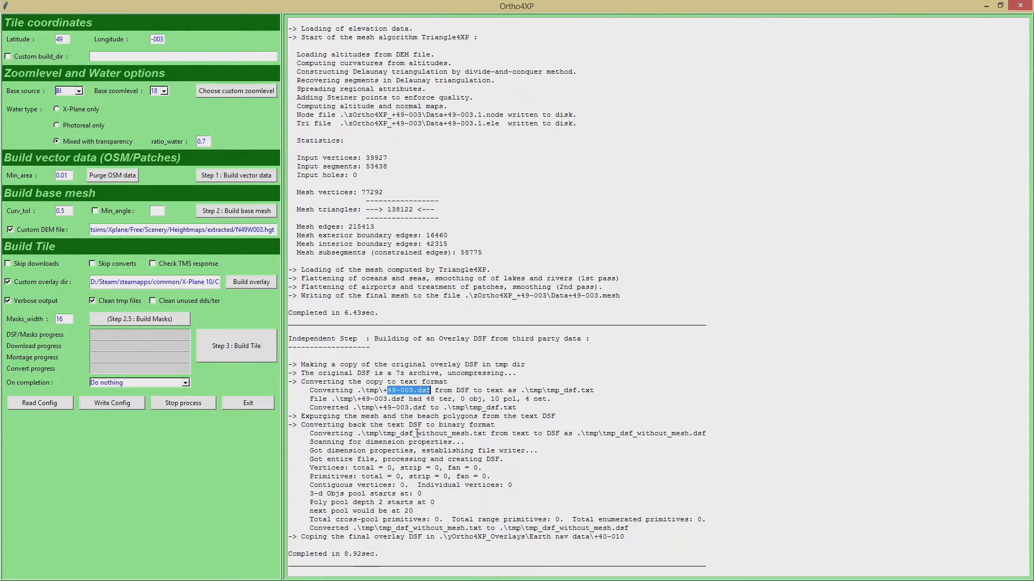
left_click(413, 416)
left_click_drag(300, 417, 641, 541)
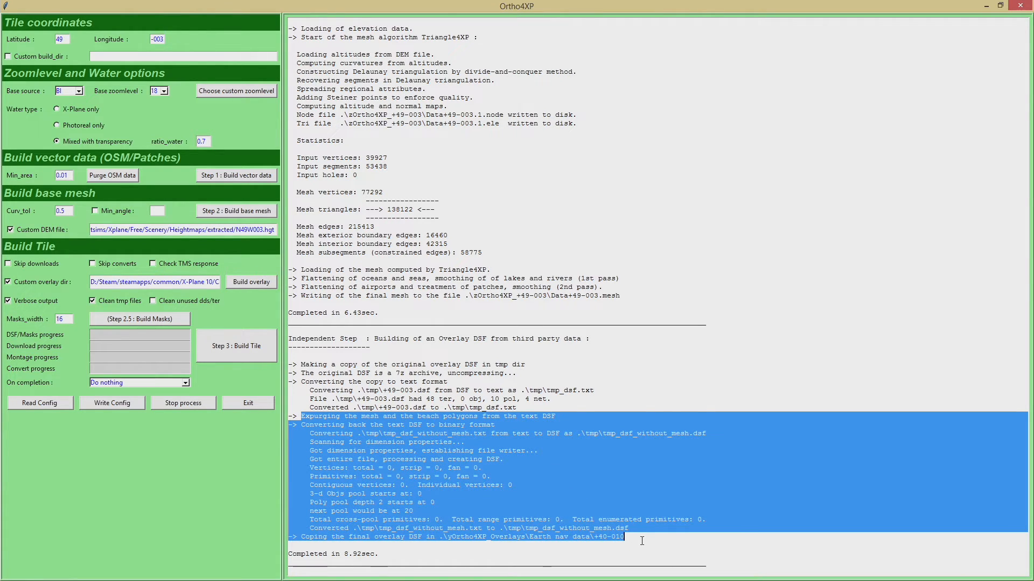
left_click(520, 494)
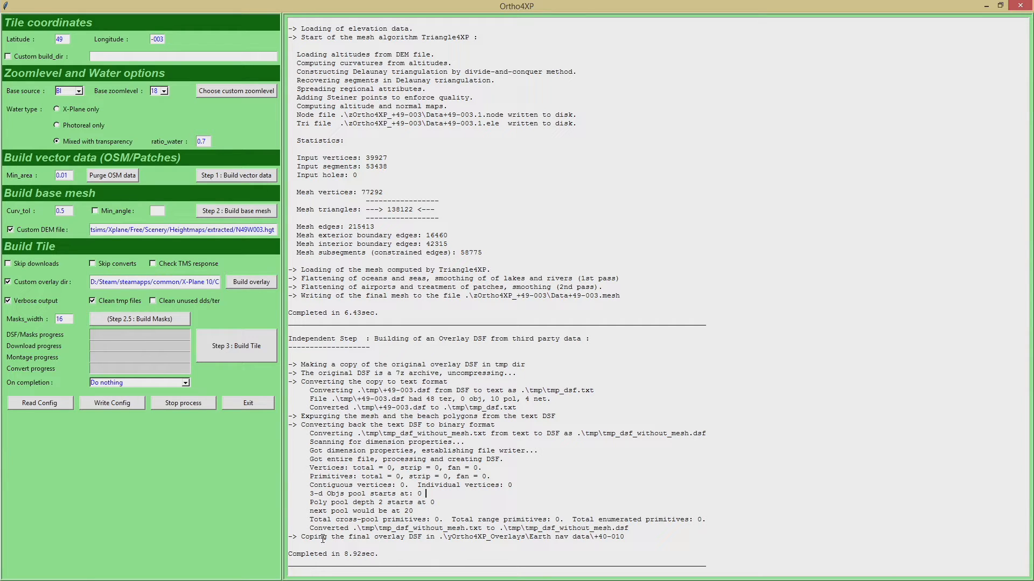
left_click_drag(303, 537, 640, 540)
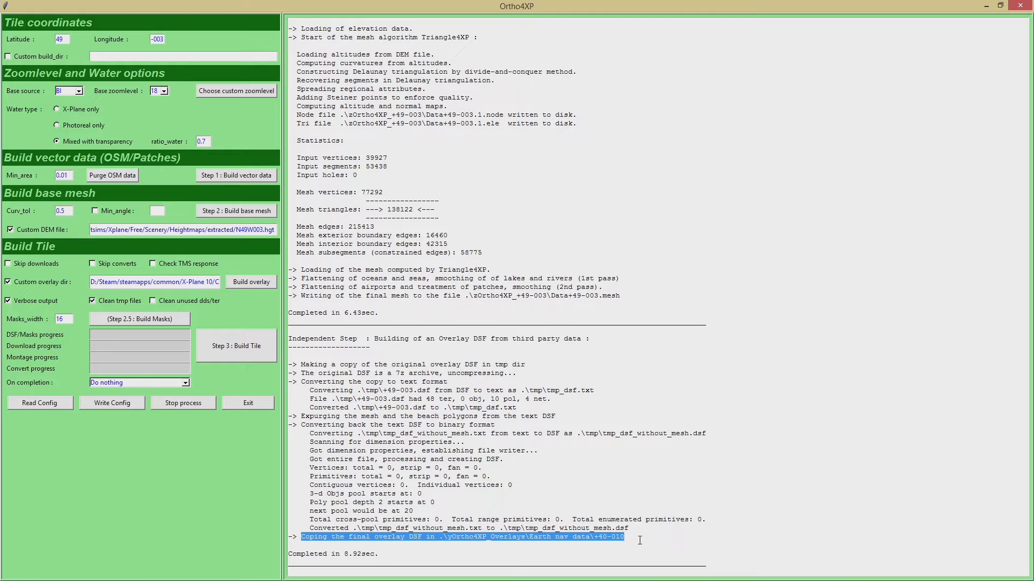
left_click(615, 537)
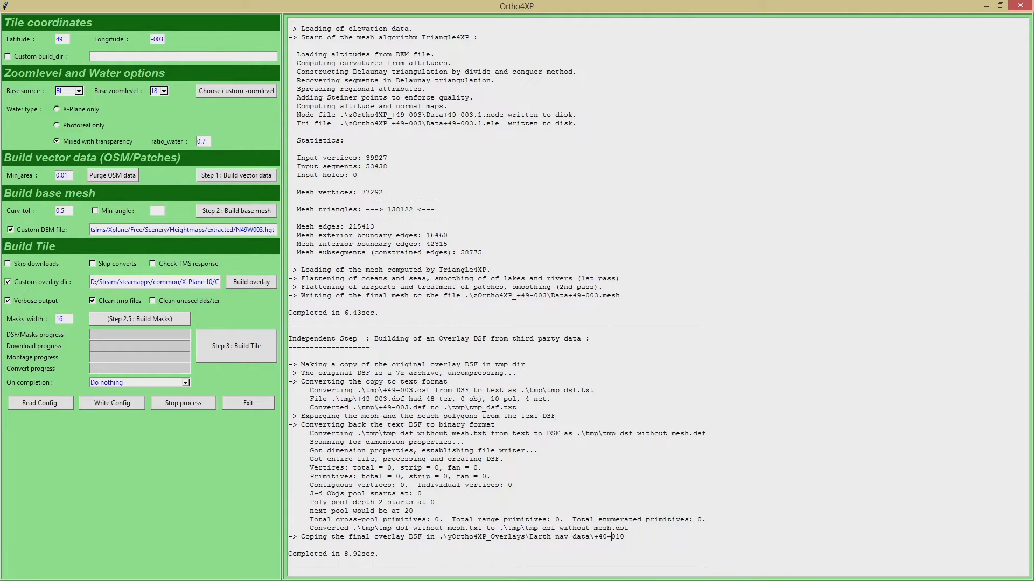
Switch to File Explorer and locate the yOrtho4XP_Overlays and zOrtho4XP_+49-003 folders in Ortho4XPnew.
key("alt+Tab")
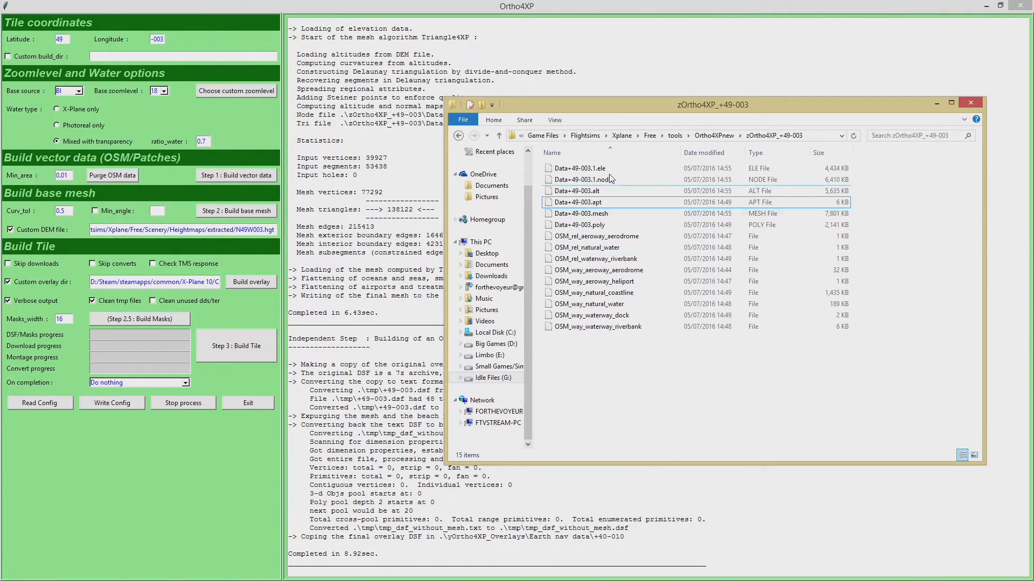
left_click(708, 136)
left_click(584, 304)
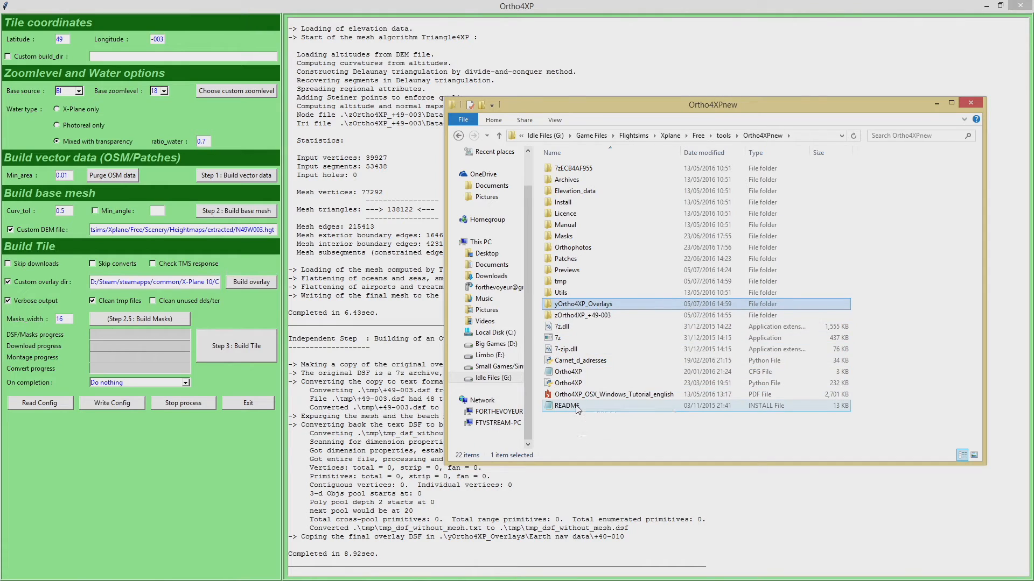
left_click(592, 316)
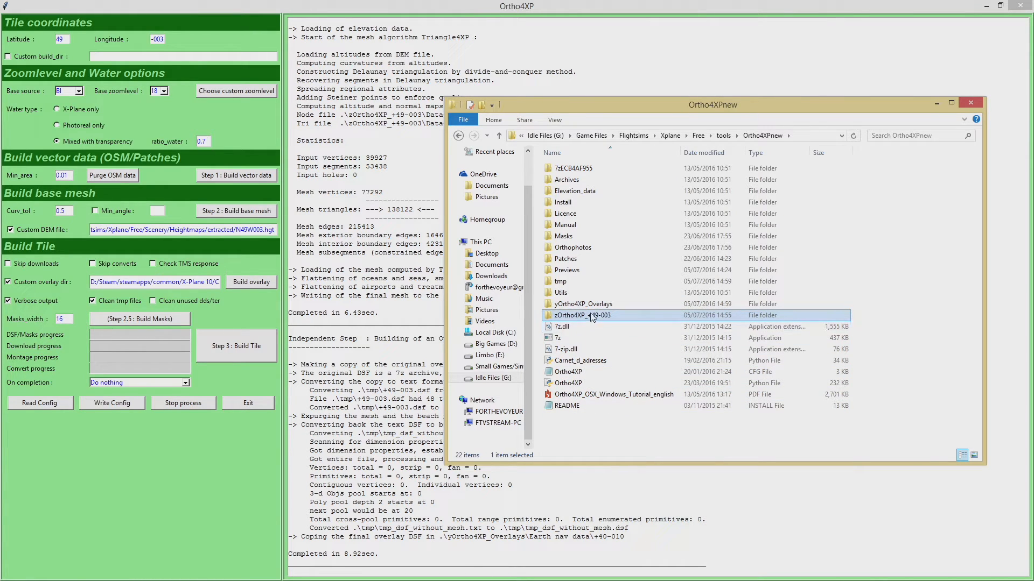
left_click(598, 305)
left_click(605, 317)
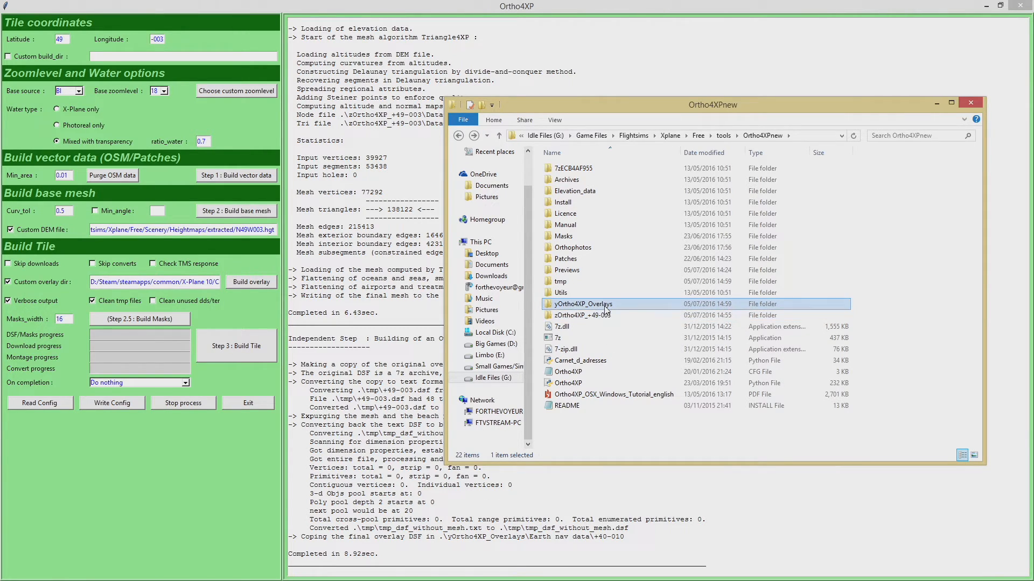
left_click(606, 306)
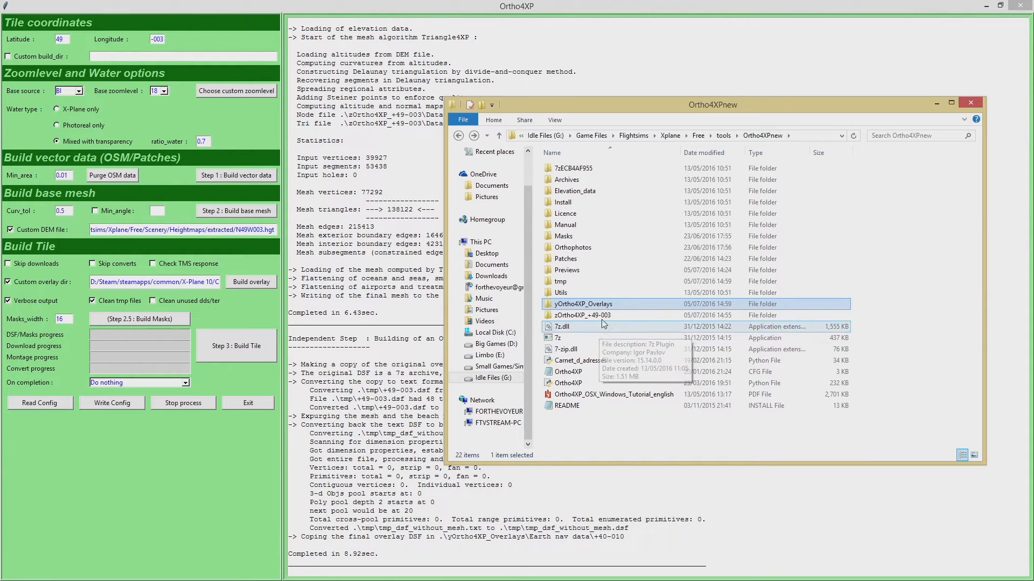
Check the Earth nav data folder inside yOrtho4XP_Overlays, then review the overlay build's completion time in the Ortho4XP log.
double_click(585, 305)
double_click(572, 169)
left_click(458, 136)
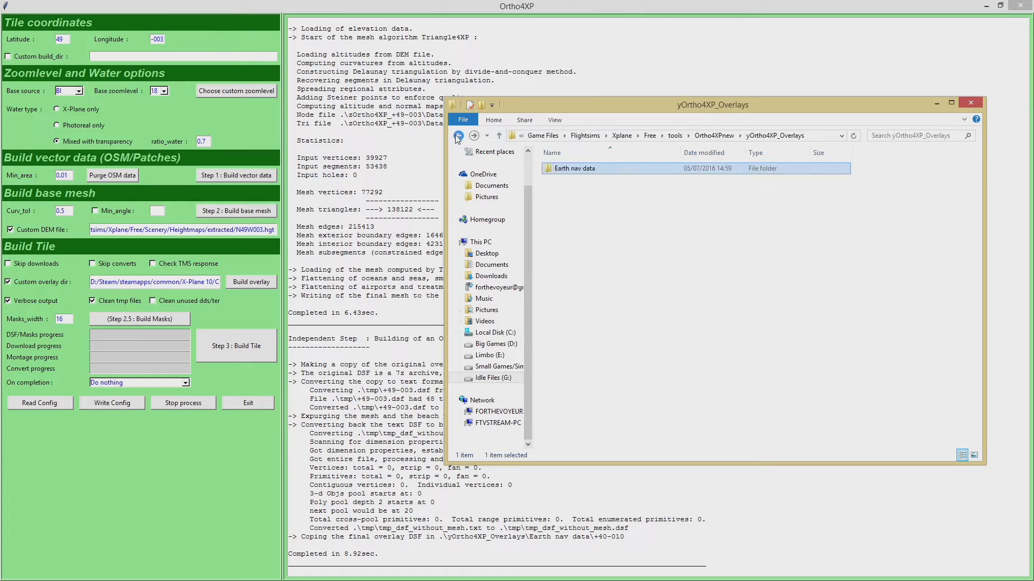
left_click(458, 136)
left_click(937, 103)
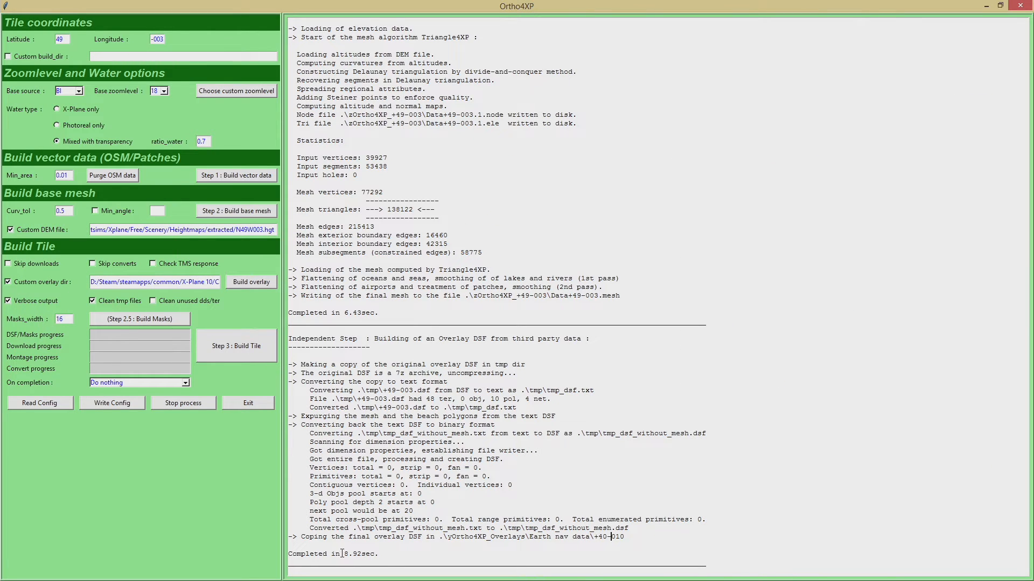
left_click_drag(344, 554, 376, 553)
left_click(383, 553)
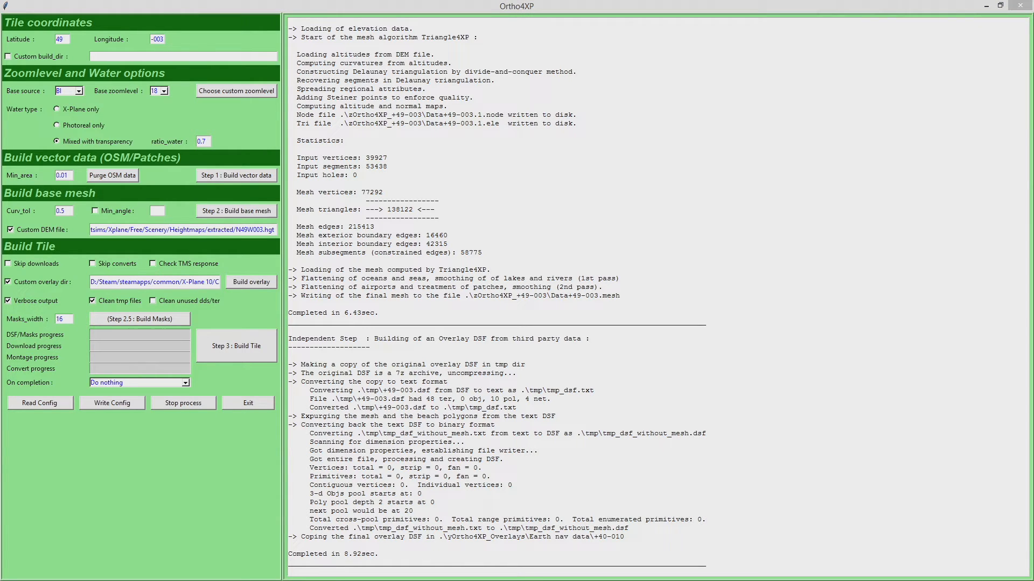
Switch to the browser's Google Maps page for Jersey Airport and show the island in satellite view.
key("alt+Tab")
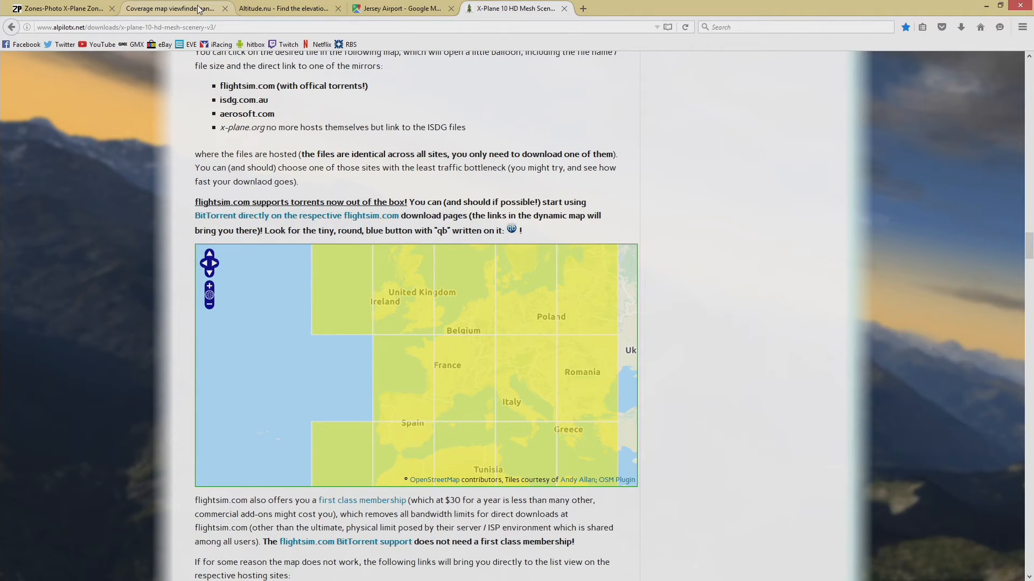
left_click(425, 11)
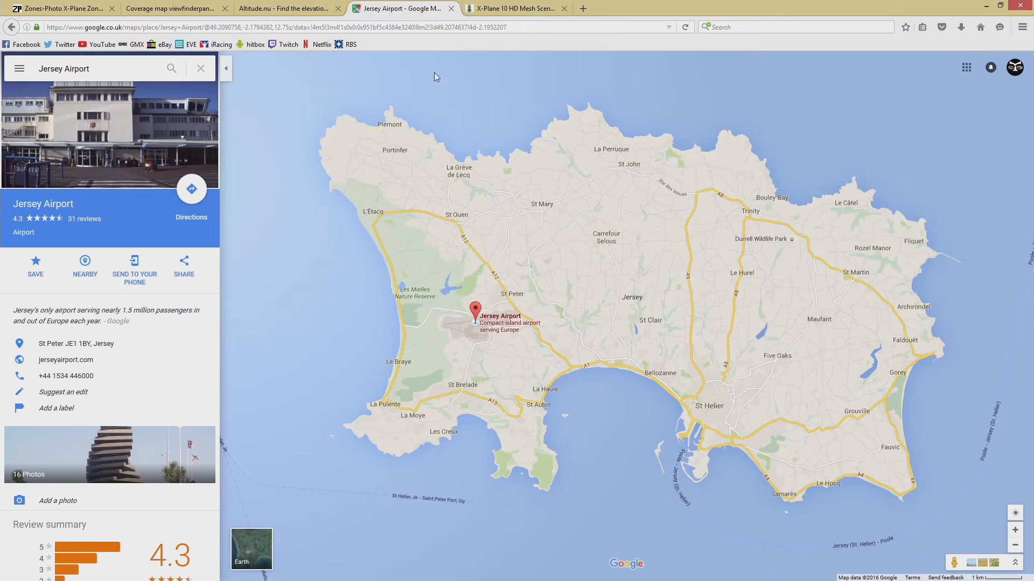
left_click(992, 563)
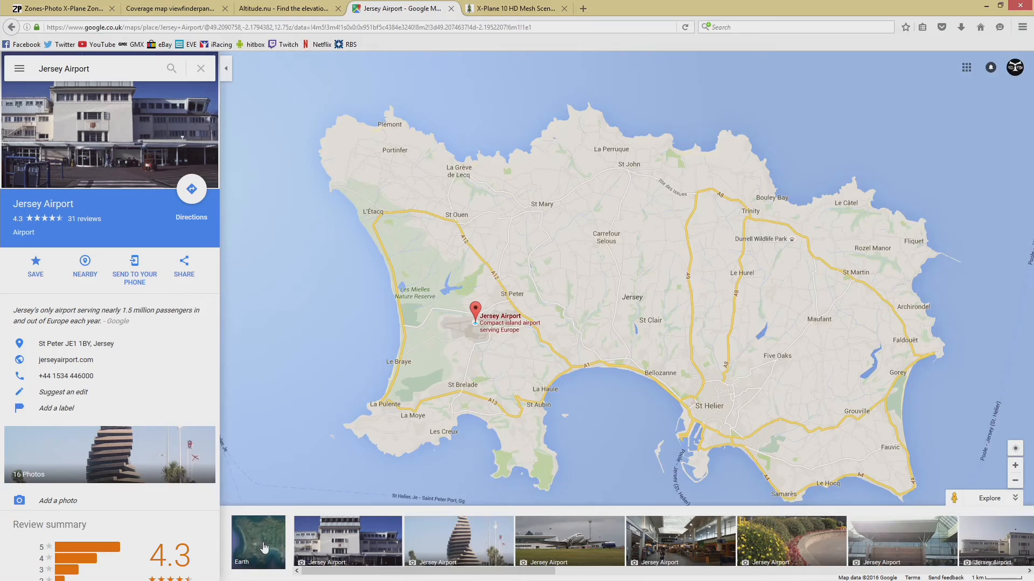
left_click(265, 548)
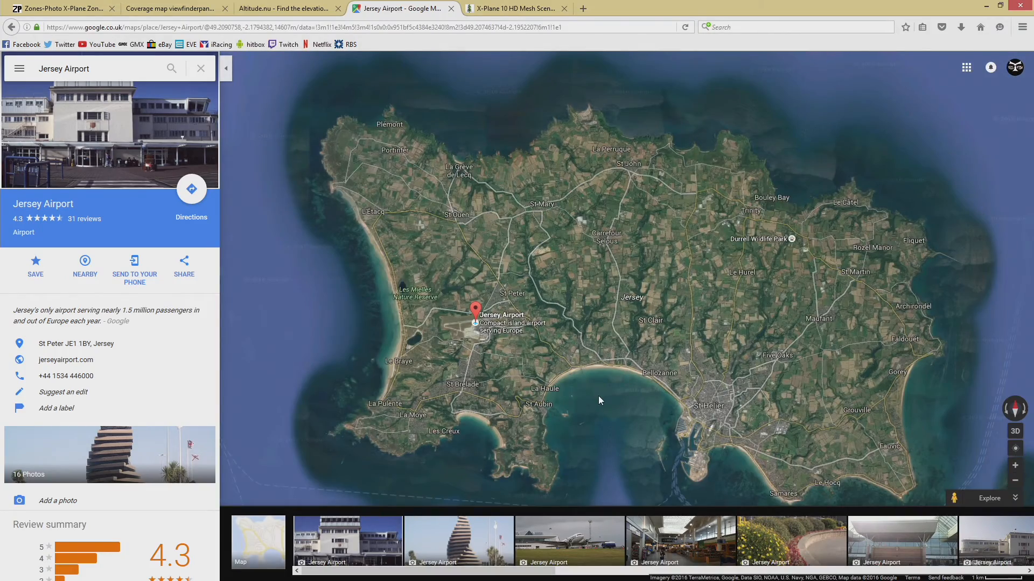
Examine the satellite imagery of Jersey's shallow coastal water, from the St Aubin bay round to the west coast near Le Braye.
scroll(599, 396, "up", 1)
scroll(592, 405, "up", 3)
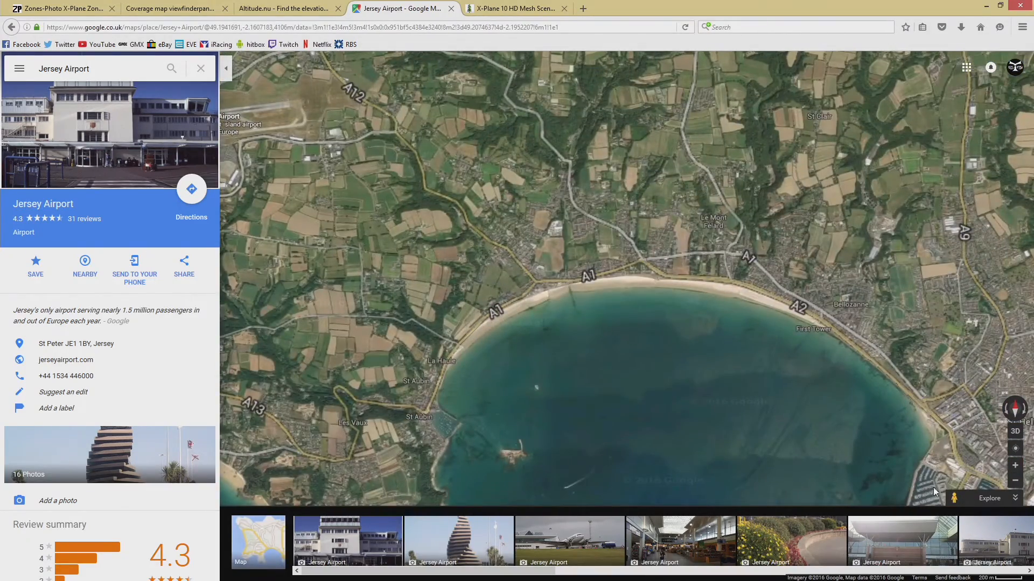
scroll(553, 373, "up", 2)
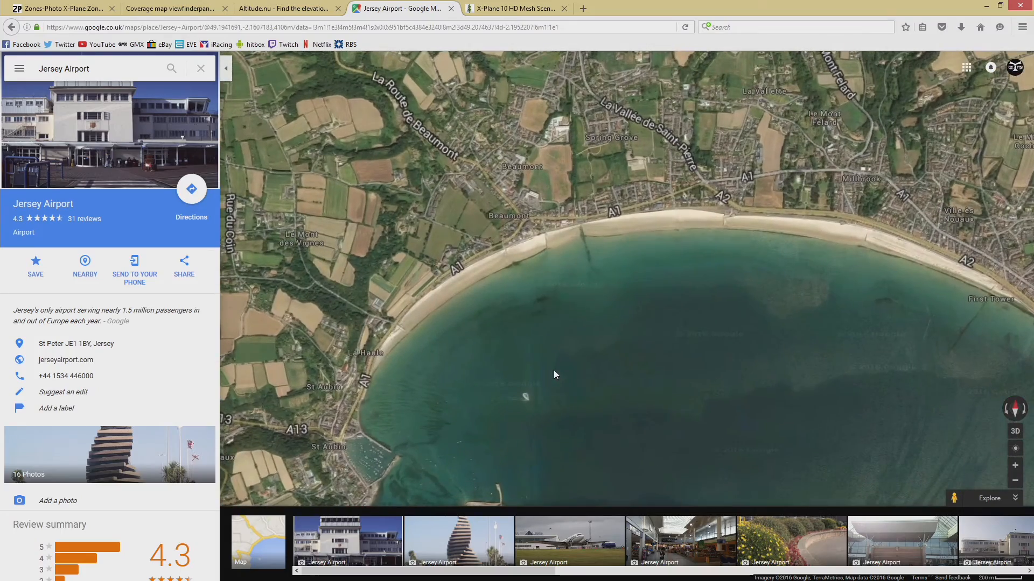
left_click_drag(473, 353, 615, 278)
scroll(607, 318, "down", 2)
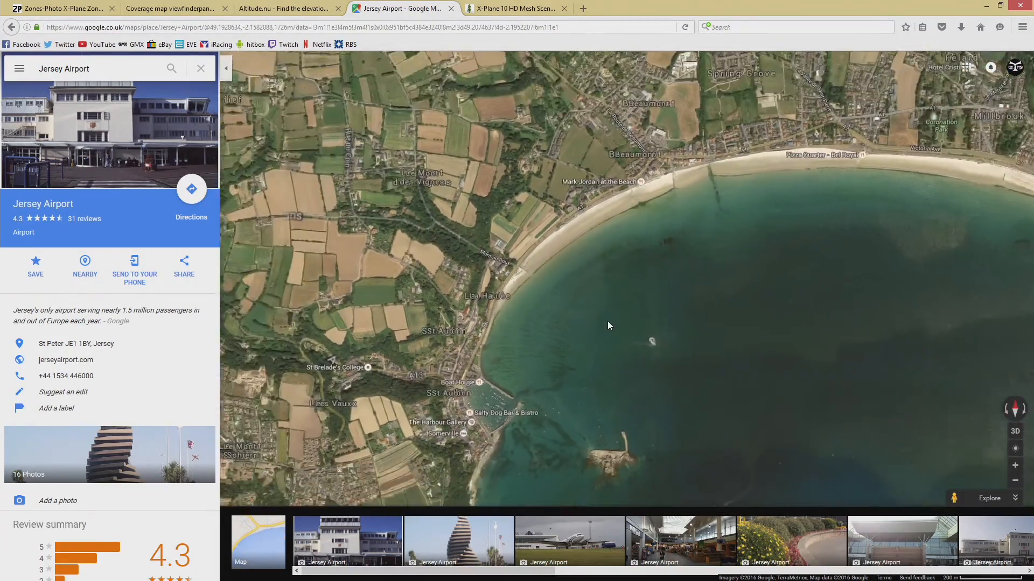
left_click_drag(600, 357, 738, 176)
left_click_drag(355, 377, 655, 273)
left_click_drag(423, 377, 612, 431)
left_click_drag(390, 367, 583, 495)
left_click_drag(533, 325, 425, 490)
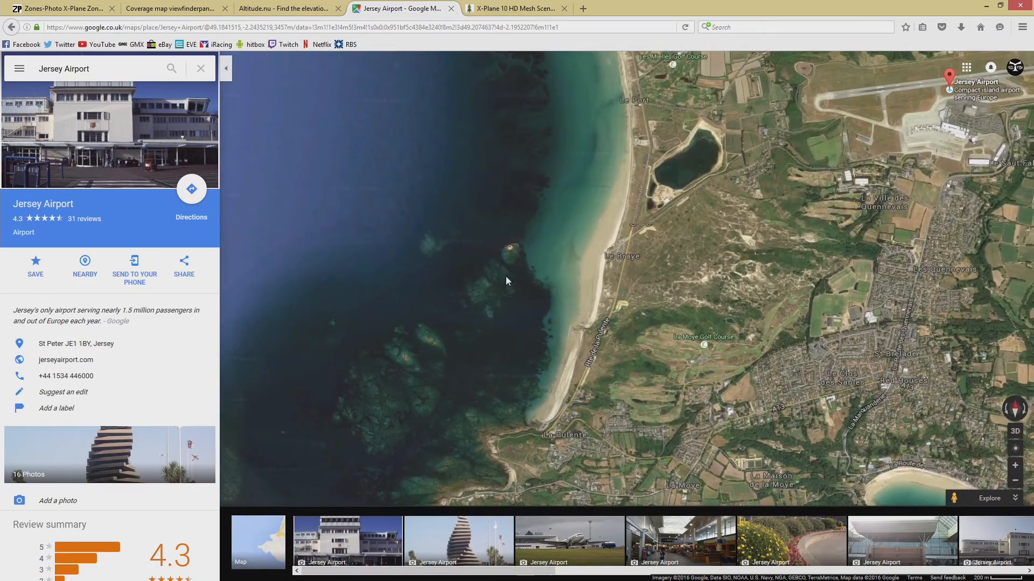
Examine the satellite imagery of Jersey's coastal water from Le Braye north along the west coast to Plémont.
left_click_drag(505, 263, 467, 439)
scroll(490, 335, "down", 1)
left_click_drag(473, 272, 500, 460)
left_click_drag(455, 371, 546, 506)
left_click_drag(457, 277, 432, 193)
left_click_drag(498, 418, 499, 312)
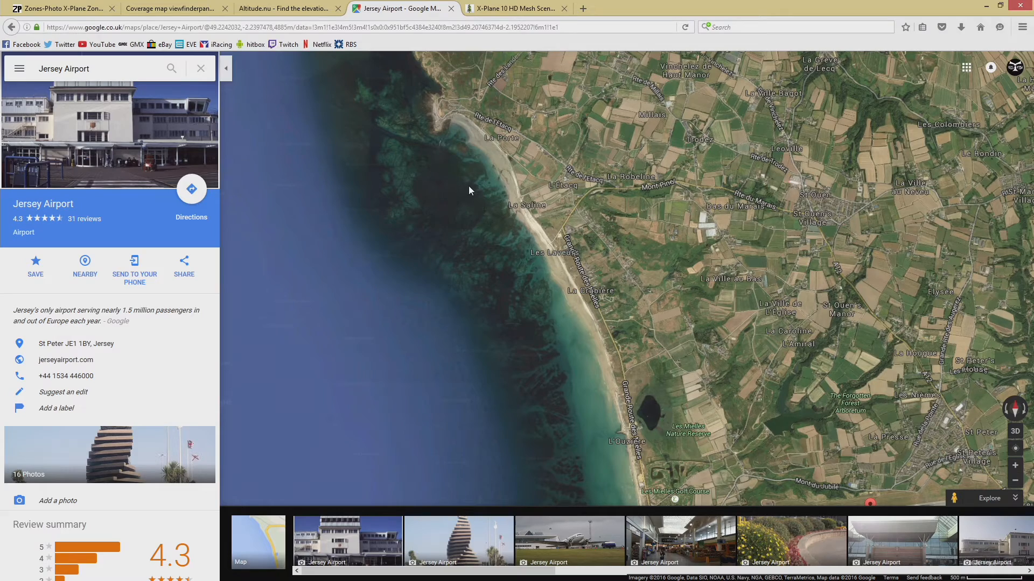
left_click_drag(513, 297, 586, 469)
left_click_drag(524, 239, 466, 431)
left_click_drag(570, 354, 509, 350)
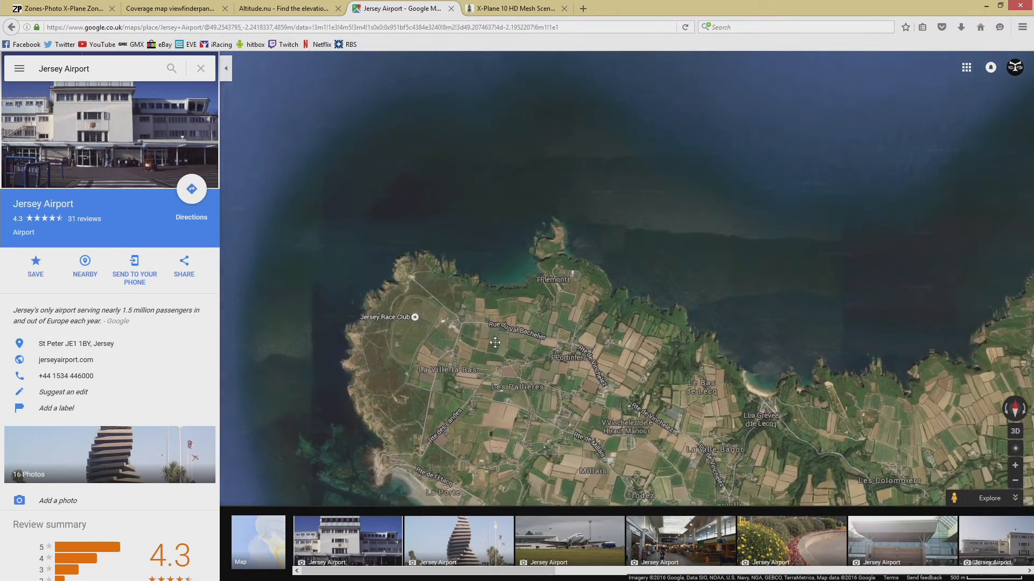
scroll(652, 341, "down", 4)
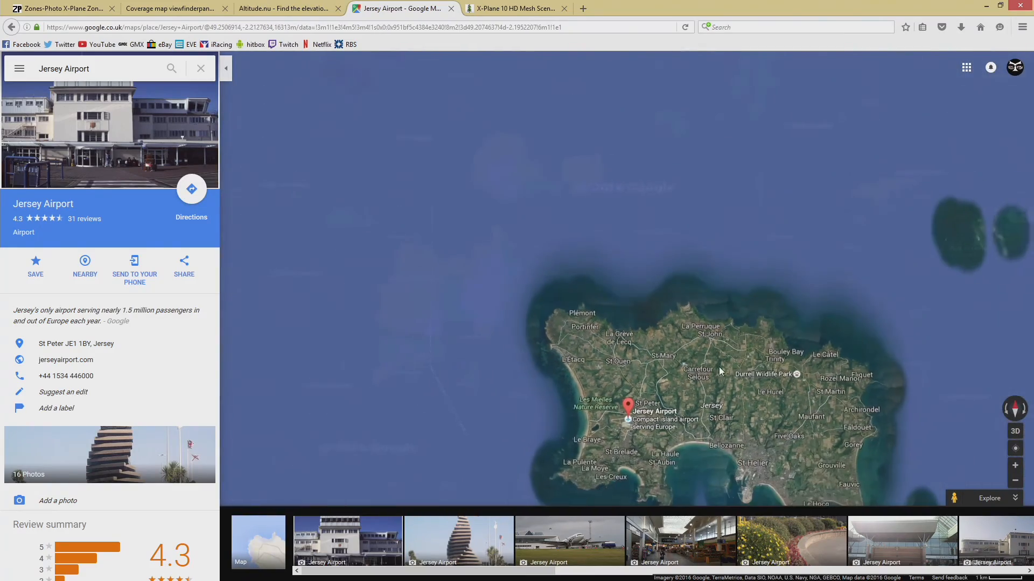
Examine the coastal water imagery around the whole island of Jersey, focusing on the north coast between Plémont and Bouley Bay.
left_click_drag(722, 362, 611, 216)
left_click_drag(700, 229, 664, 318)
scroll(664, 318, "up", 1)
left_click_drag(569, 245, 606, 366)
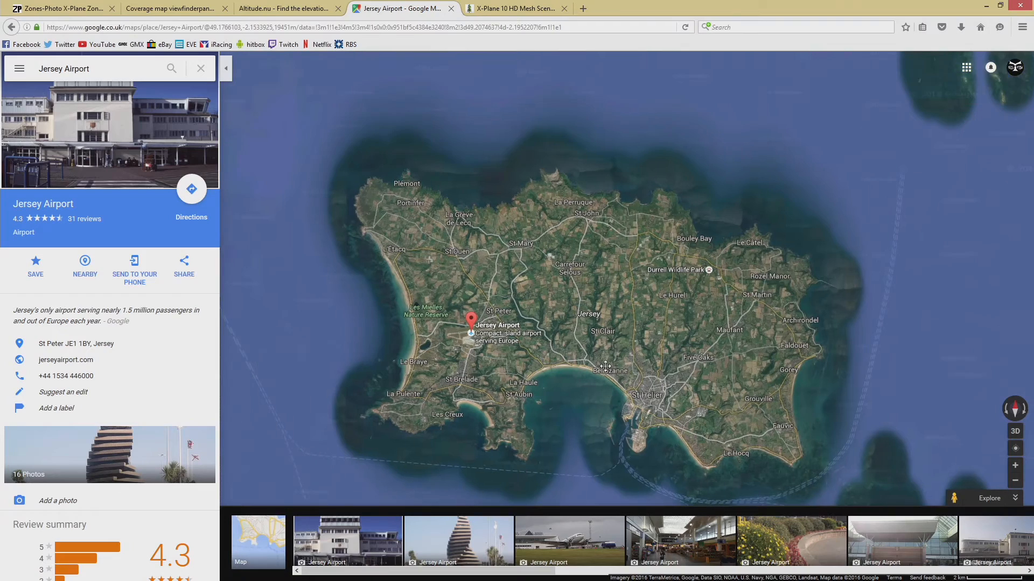
scroll(550, 225, "up", 1)
left_click_drag(550, 225, 520, 286)
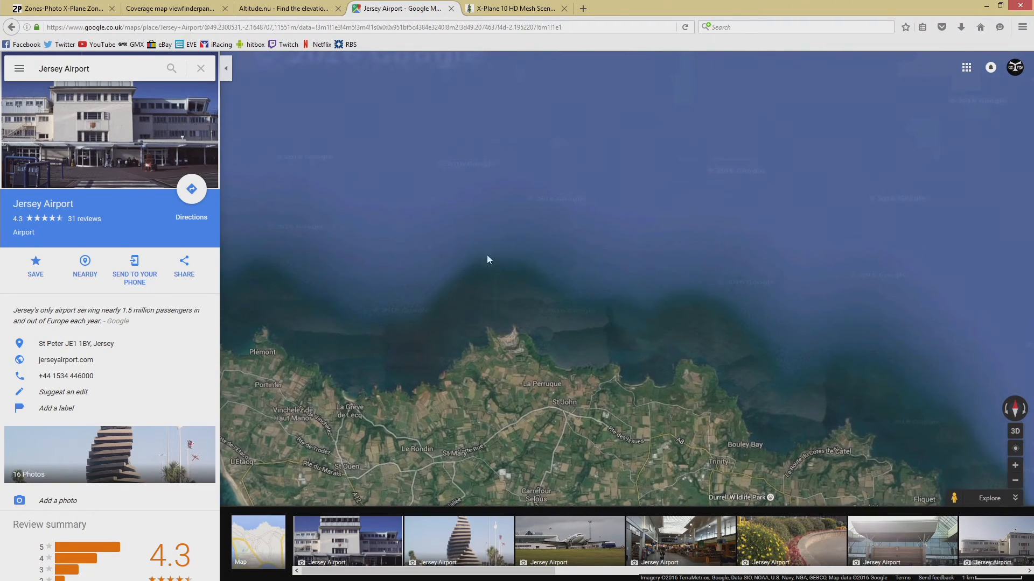
scroll(593, 327, "up", 1)
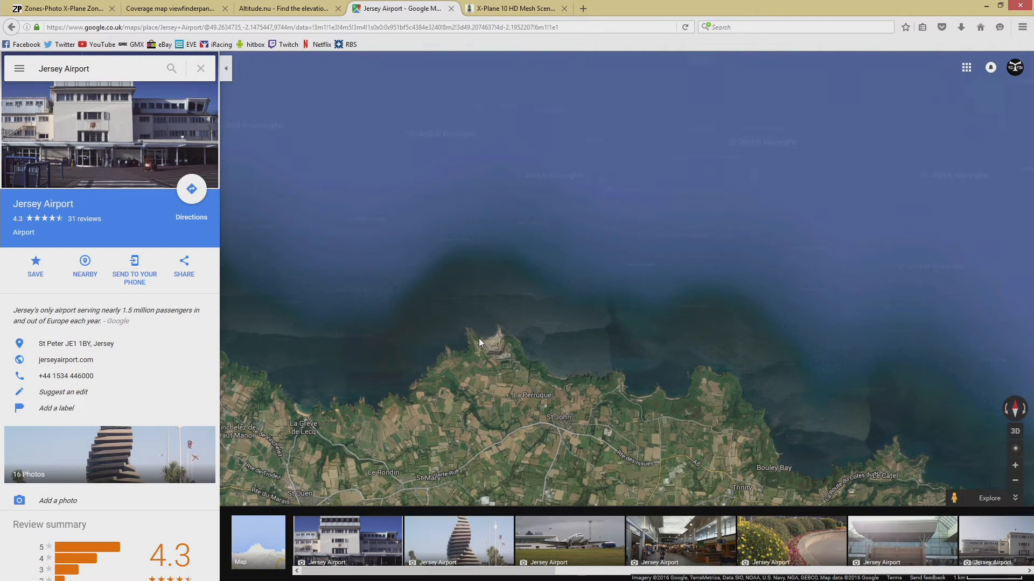
left_click_drag(477, 347, 599, 235)
mouse_move(464, 381)
left_mouse_down()
mouse_move(520, 340)
mouse_move(649, 335)
left_mouse_up()
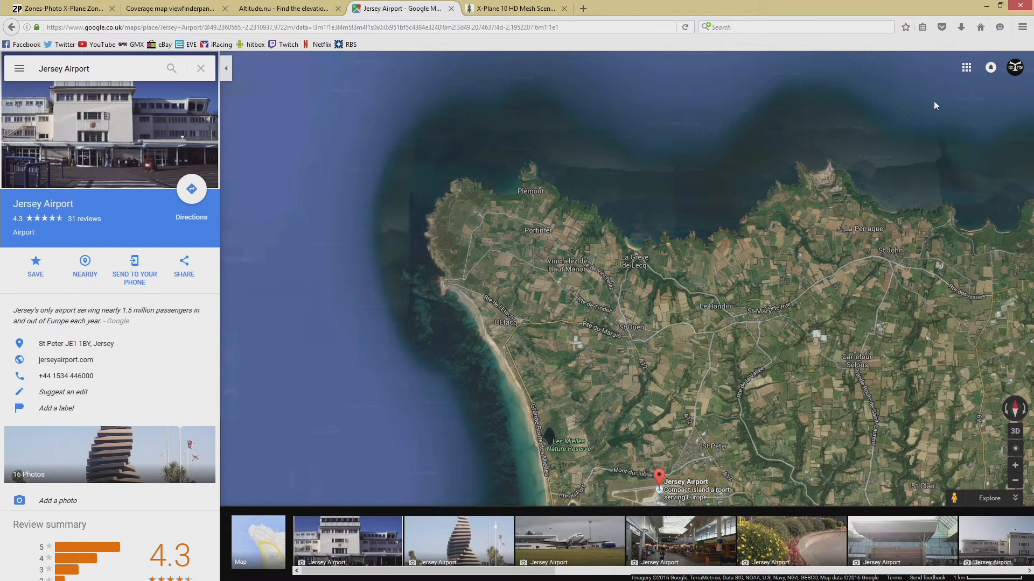
Switch back to Ortho4XP, set the masks width to 4 and build the water masks for the tile.
left_click(985, 6)
left_click_drag(65, 318, 55, 319)
left_click(65, 320)
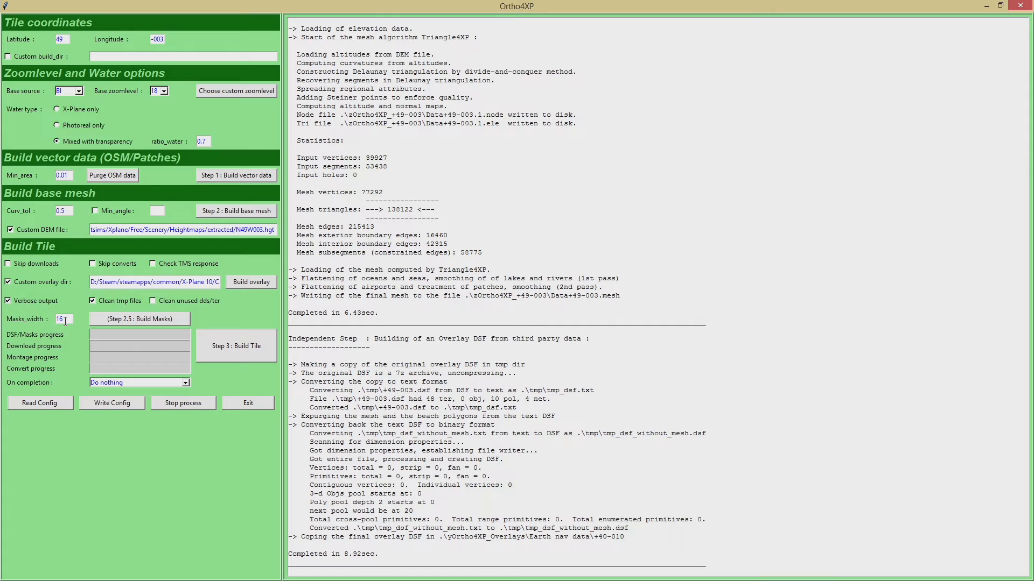
left_click_drag(65, 321, 55, 321)
left_click(70, 320)
left_click_drag(69, 320, 43, 319)
type("4")
left_click(64, 318)
left_click(134, 318)
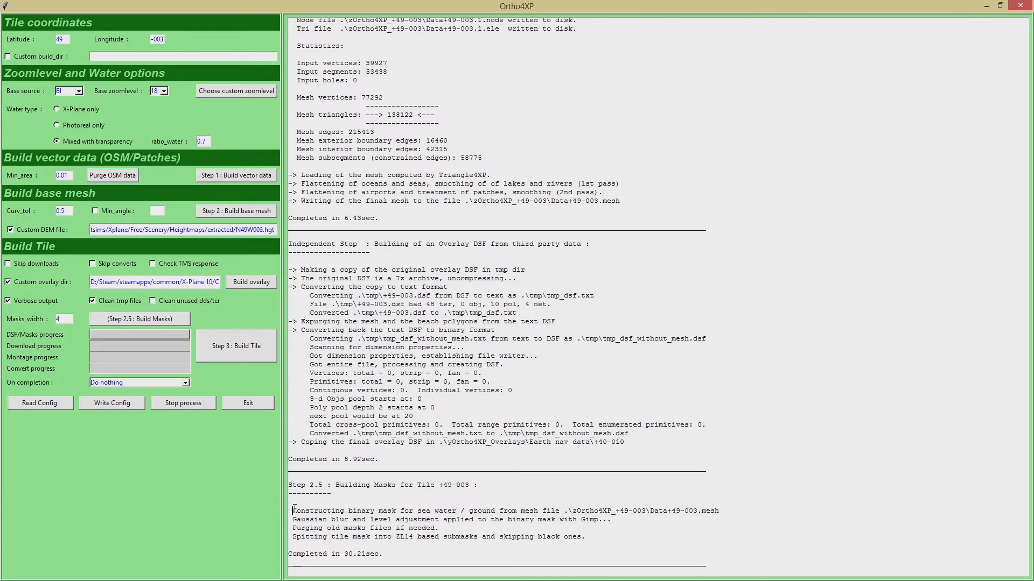
Review the mask-building lines in the log, then start building tile +49-003.
left_click_drag(292, 510, 596, 534)
left_click(608, 520)
left_click(248, 351)
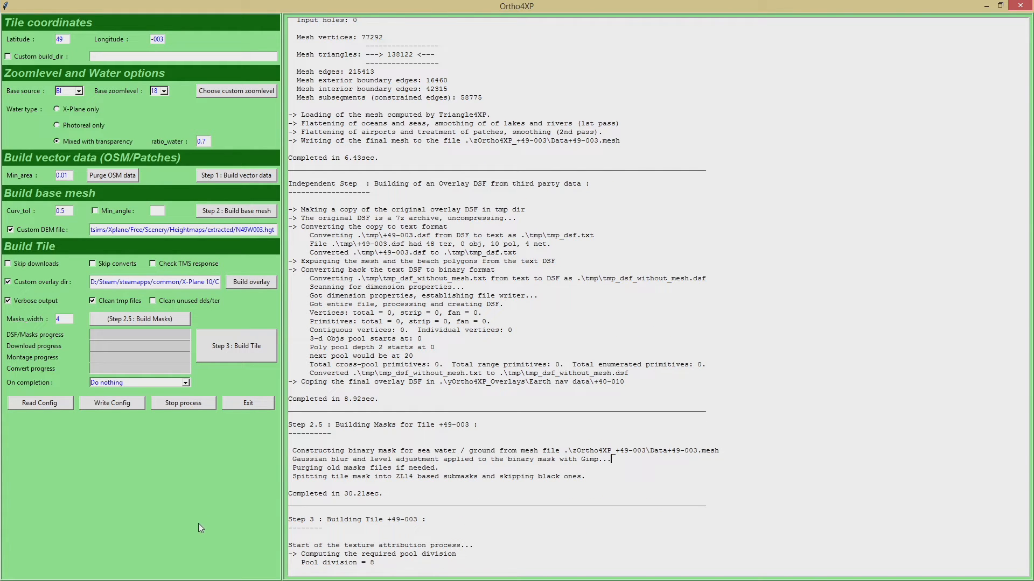
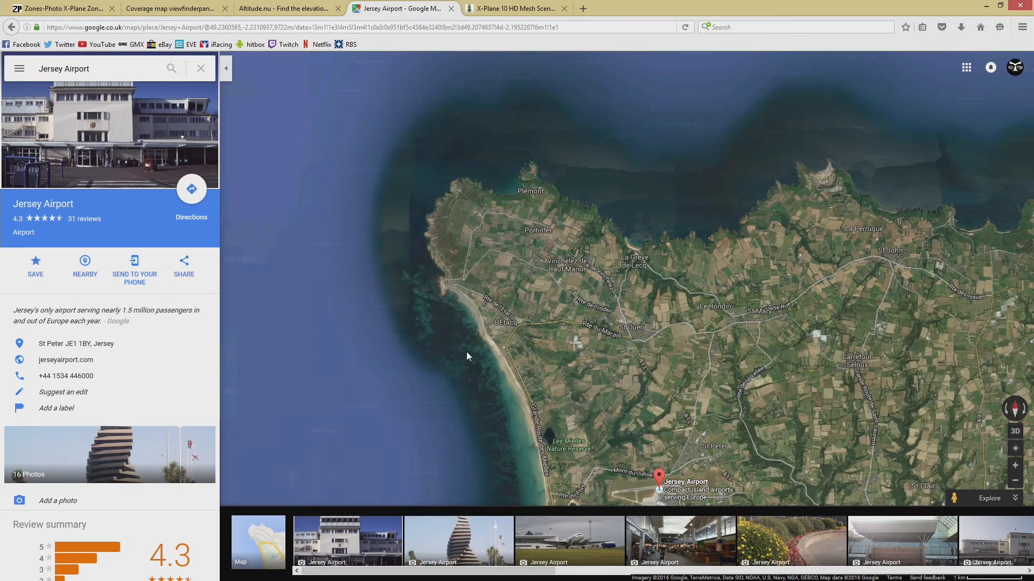
View Jersey in the browser's satellite map in relation to Guernsey, the French coast and the English Channel.
scroll(509, 352, "down", 4)
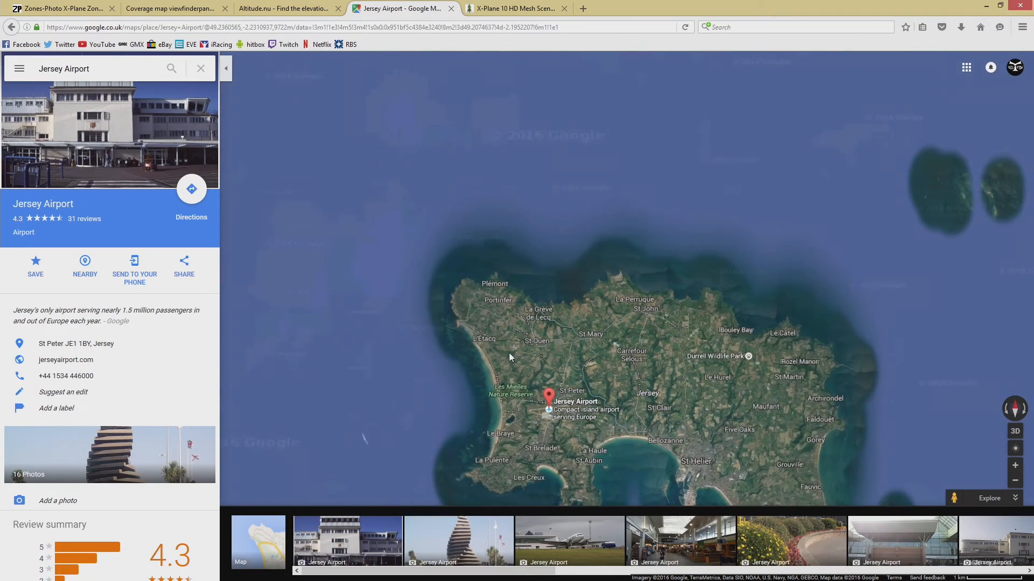
scroll(515, 357, "down", 4)
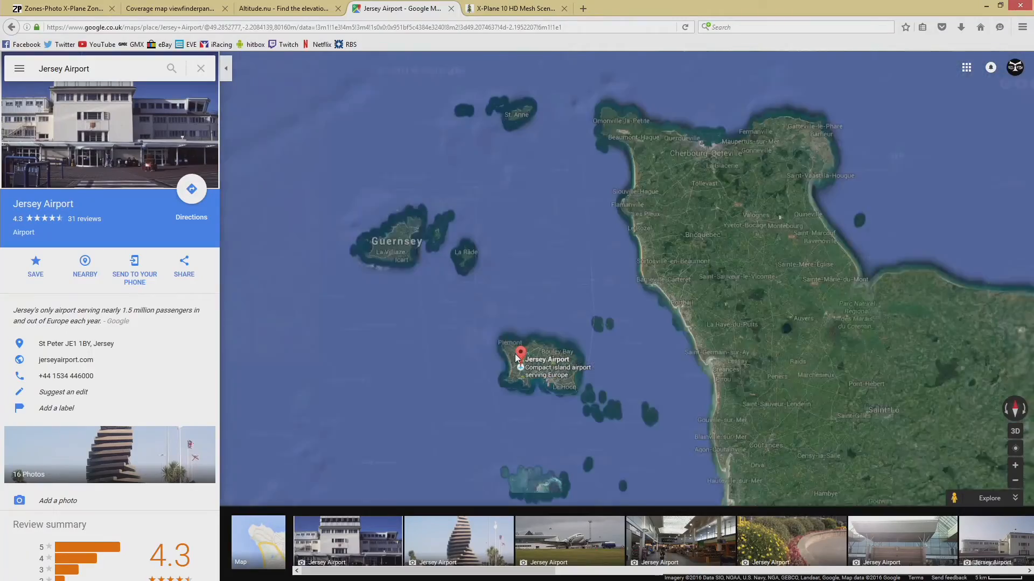
scroll(429, 383, "down", 3)
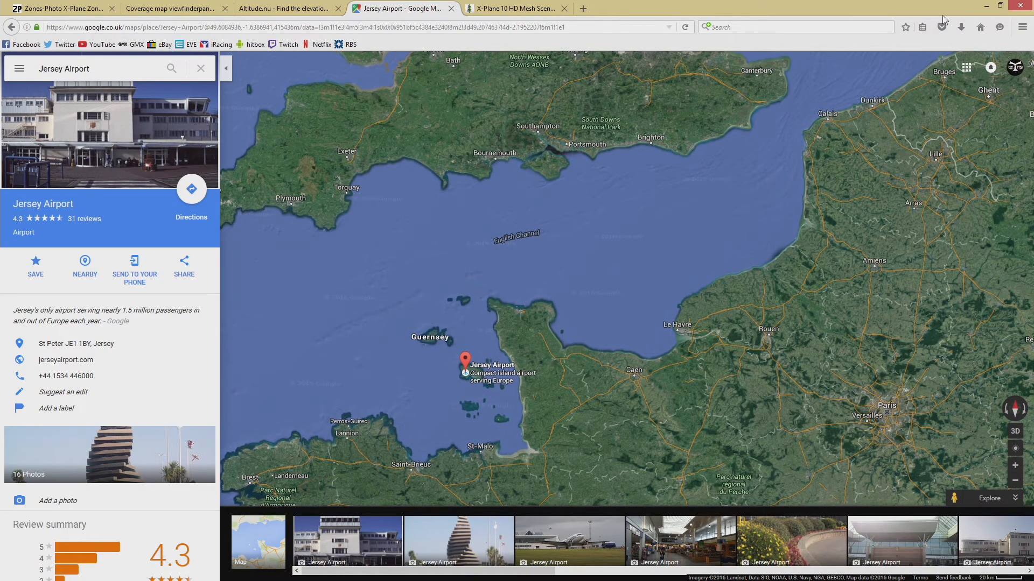
Return to Ortho4XP and check the completion time of the tile build in the log.
left_click(986, 5)
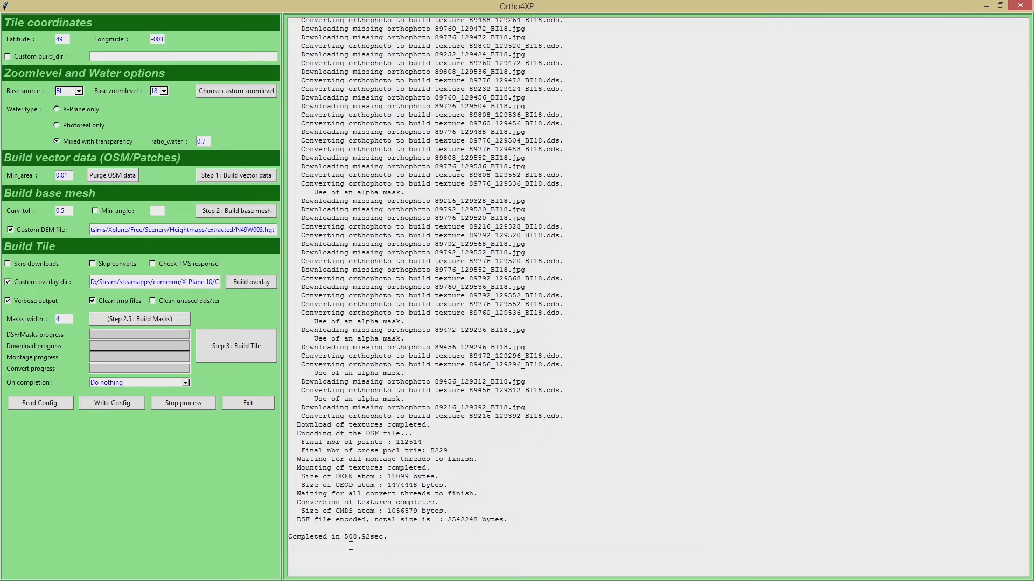
left_click_drag(345, 535, 376, 538)
left_click(379, 538)
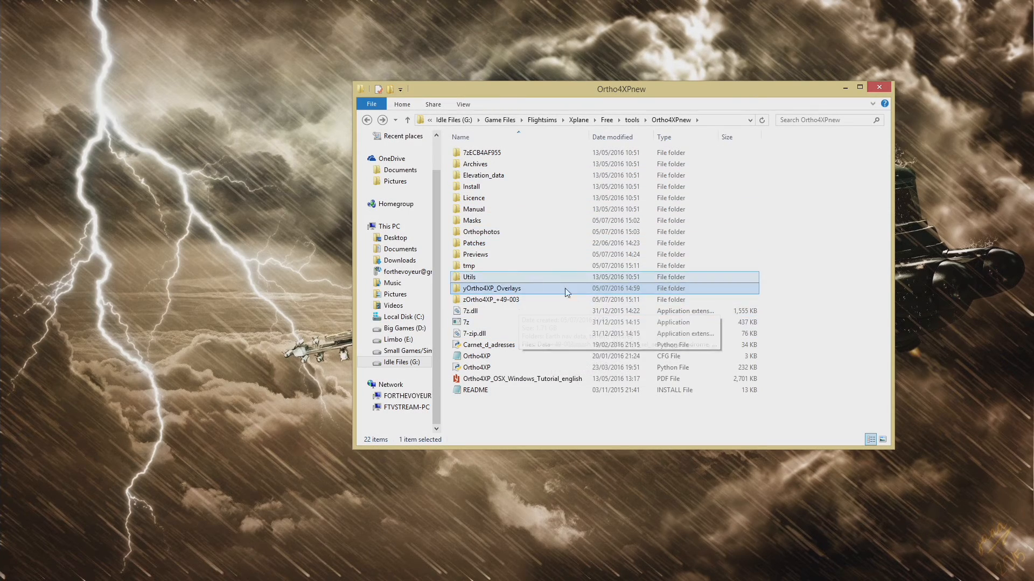
Switch to File Explorer, open the zOrtho4XP_+49-003 folder and check its terrain and textures subfolders.
left_click(493, 301, "ctrl")
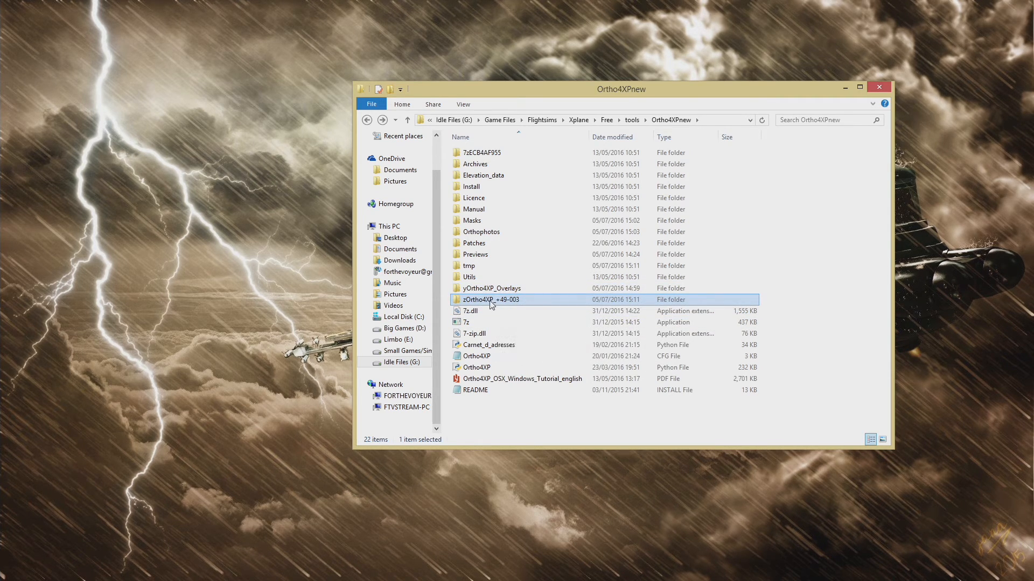
double_click(493, 301)
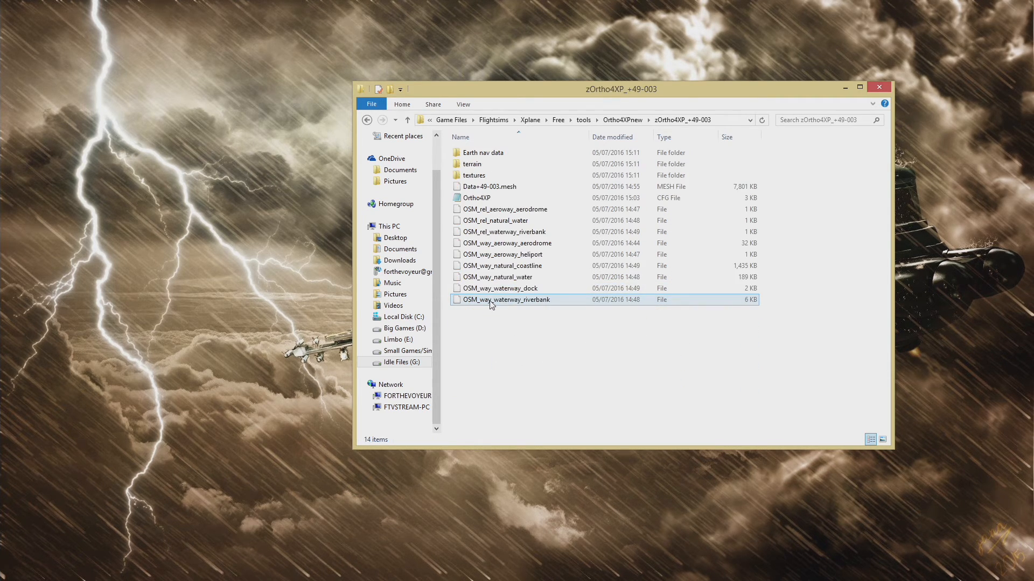
double_click(488, 166)
left_click(367, 120)
double_click(477, 175)
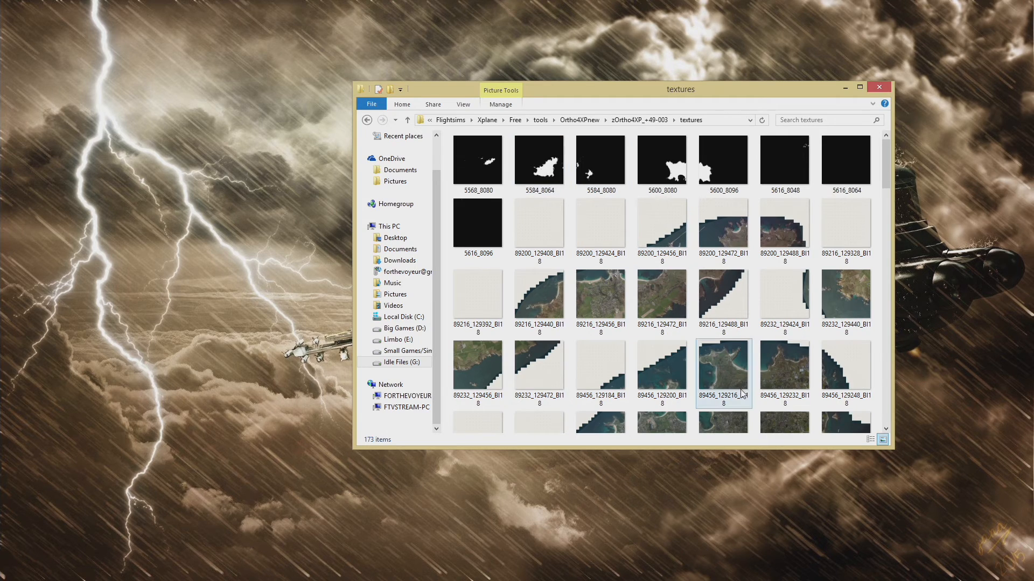
View the texture image 89520_129184_BI18 from the textures folder, then go back to the tile folder.
scroll(707, 366, "down", 5)
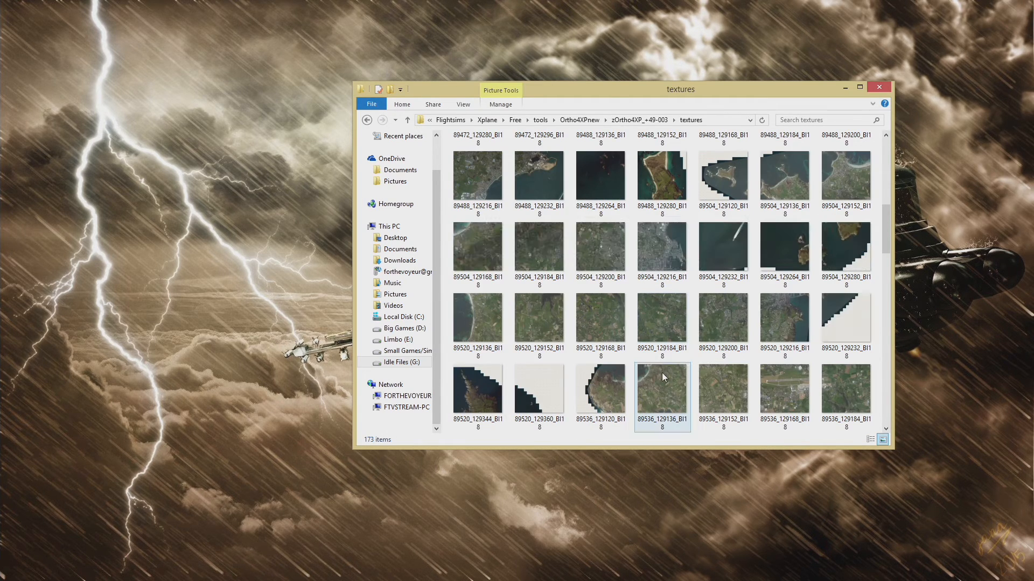
double_click(669, 323)
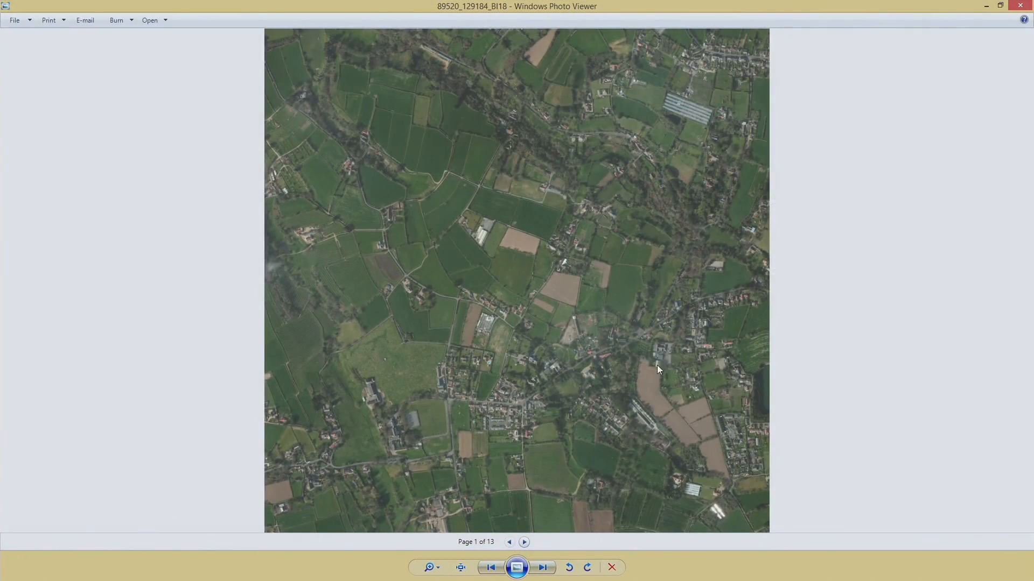
left_click(1019, 6)
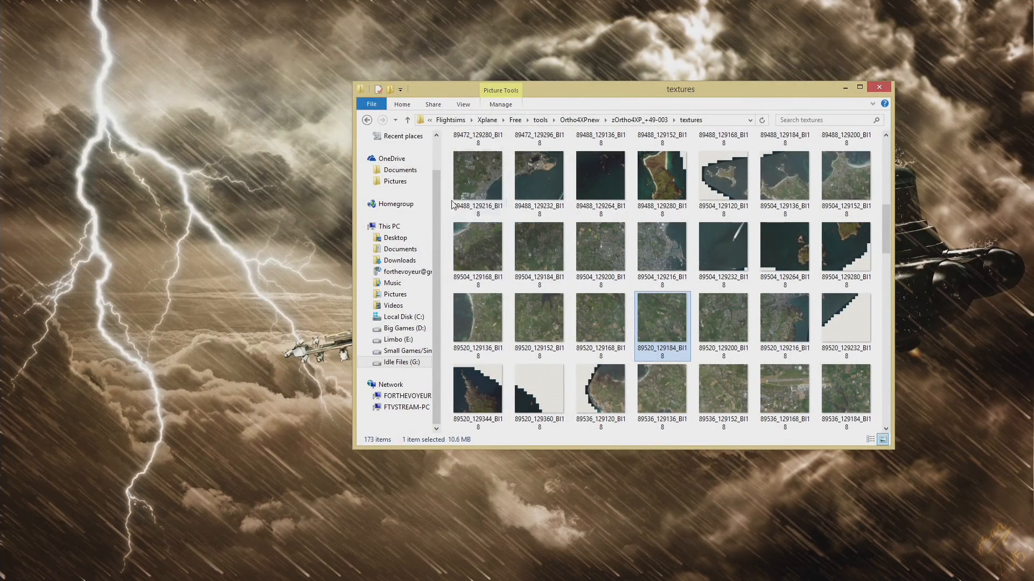
left_click(368, 121)
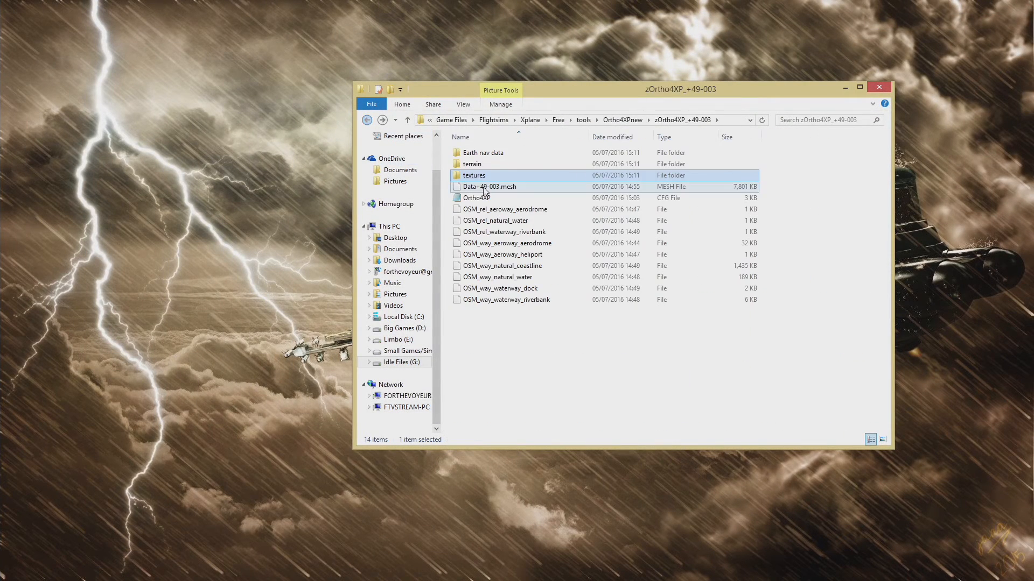
Check the +49-003.dsf file in the tile's Earth nav data/+40-010 folder, then return to the Ortho4XPnew folder.
double_click(496, 155)
double_click(496, 155)
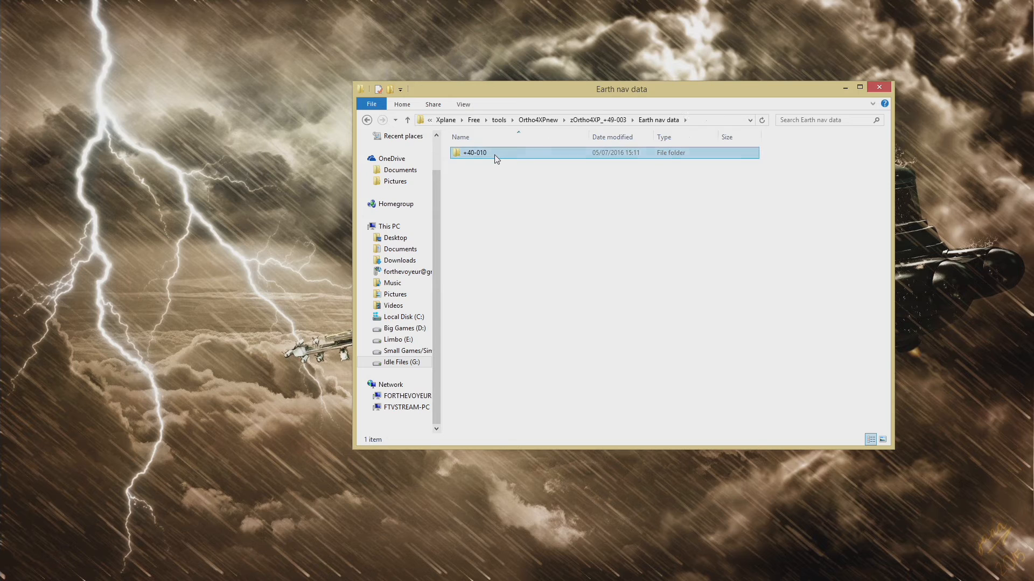
left_click(485, 156)
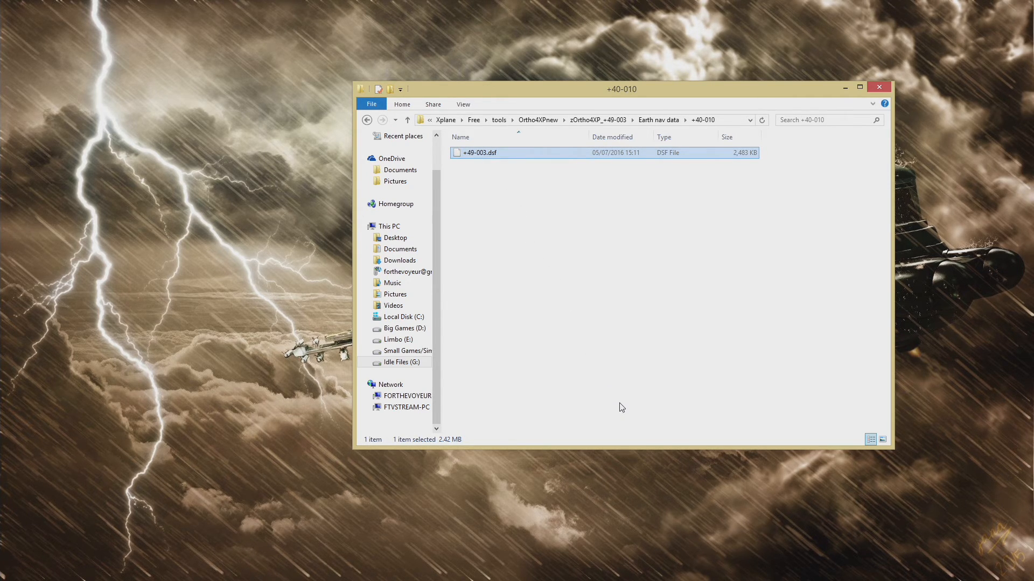
left_click(367, 120)
left_click(367, 121)
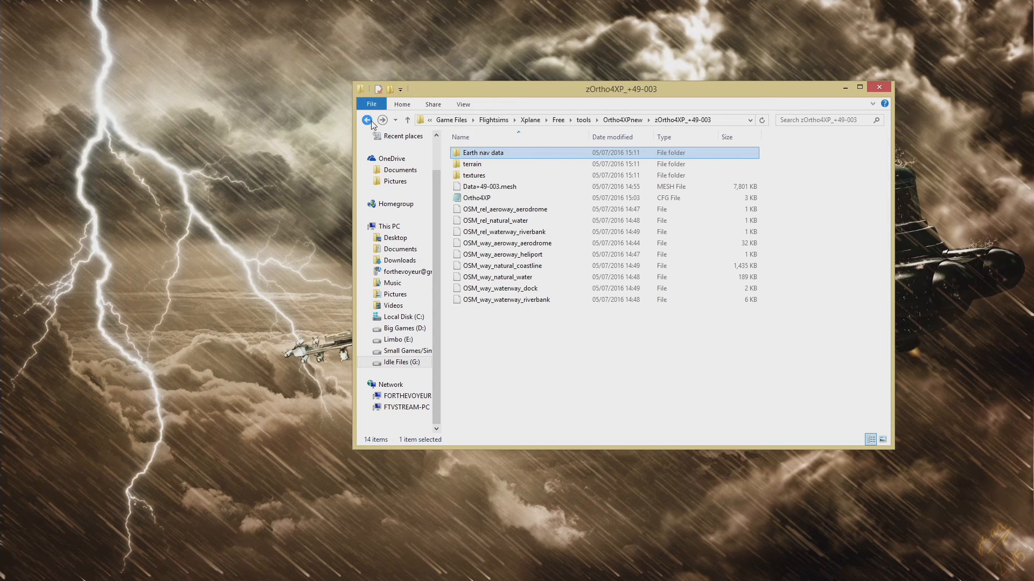
left_click(367, 120)
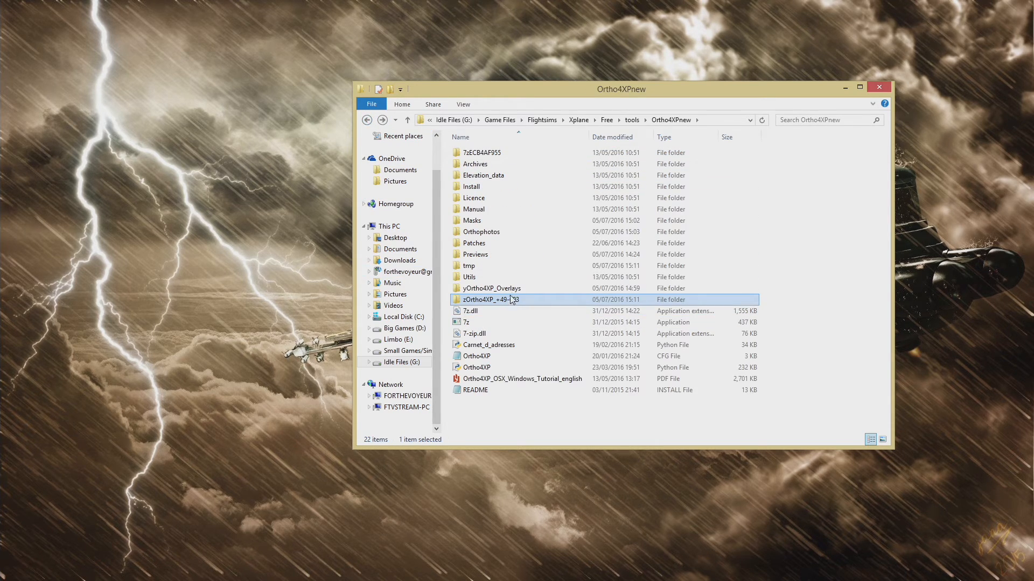
Select the yOrtho4XP_Overlays and zOrtho4XP_+49-003 folders together and place them on the clipboard.
left_click(516, 304, "ctrl")
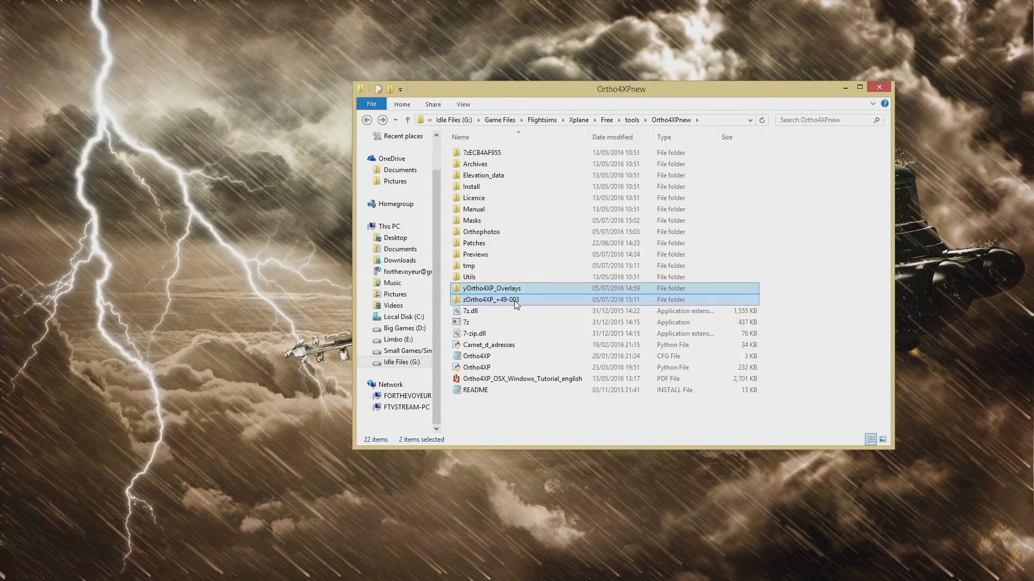
right_click(516, 304)
left_click(538, 396)
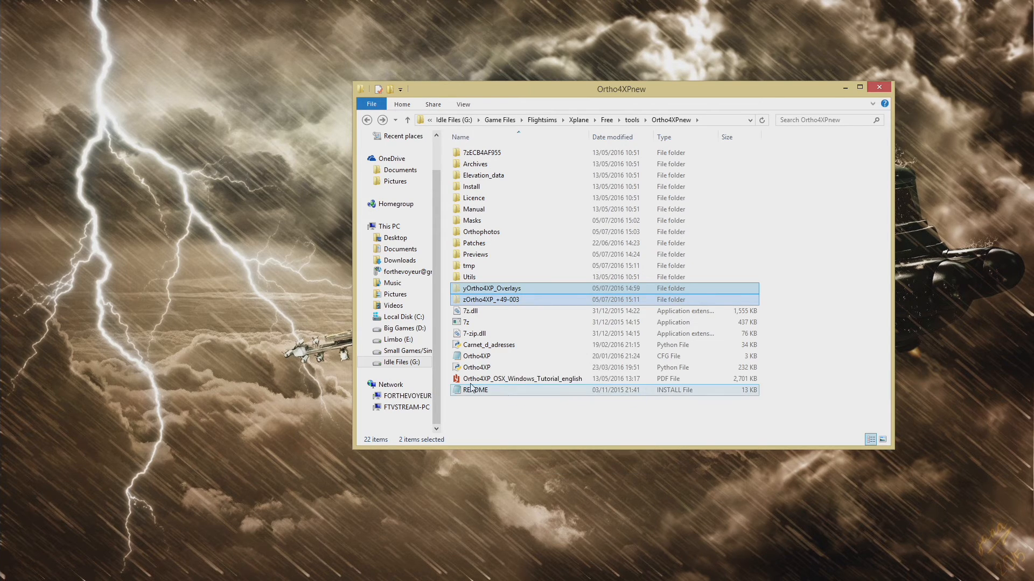
Open X-Plane 10's Custom Scenery folder under Steam/steamapps/common on the Big Games (D:) drive.
left_click(403, 329)
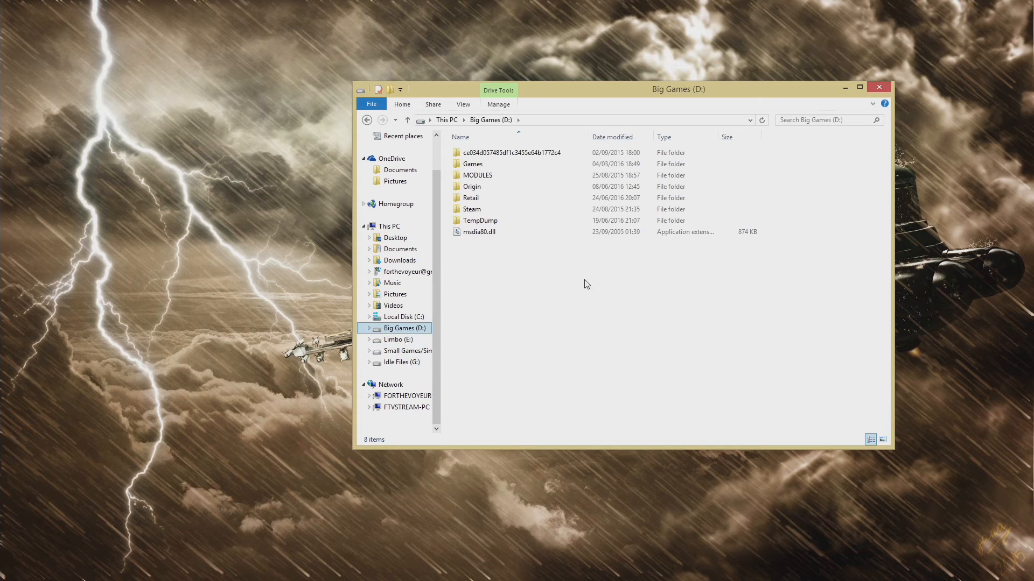
double_click(479, 210)
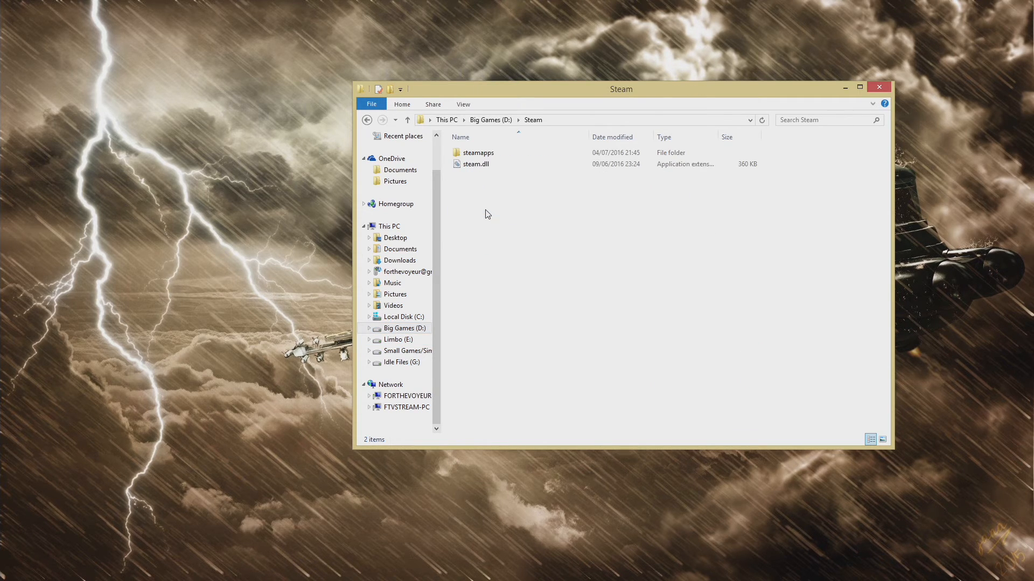
double_click(478, 154)
double_click(479, 154)
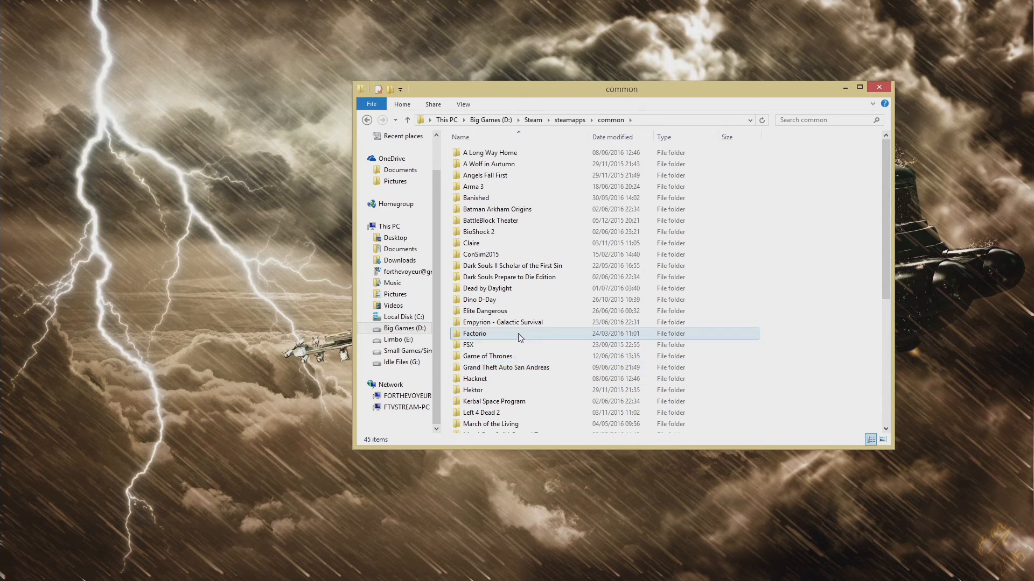
scroll(515, 350, "down", 7)
double_click(476, 416)
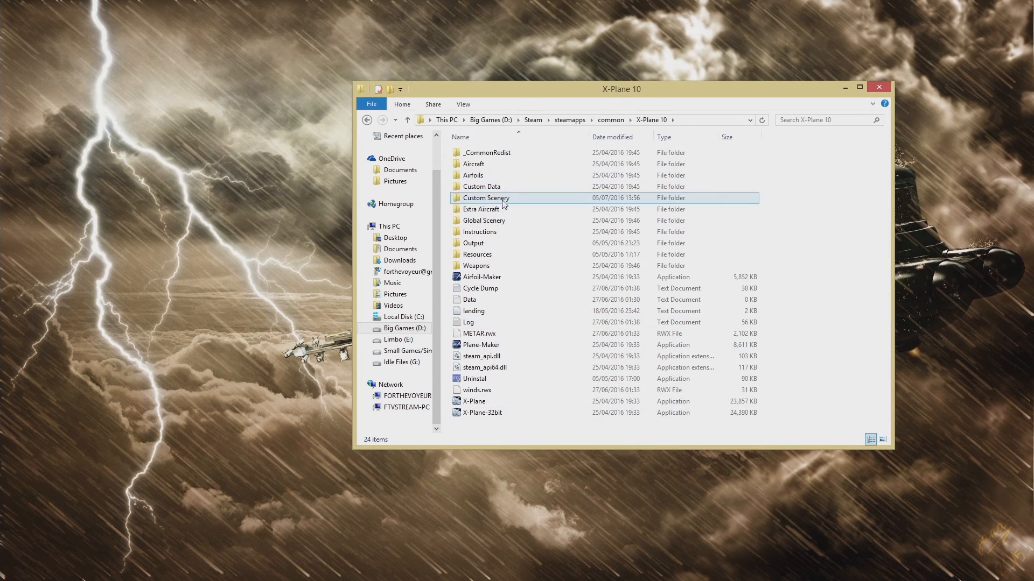
double_click(476, 197)
Locate the existing yOrtho4XP_Overlays and zOrtho4XP tile folders inside Custom Scenery.
scroll(862, 322, "down", 20)
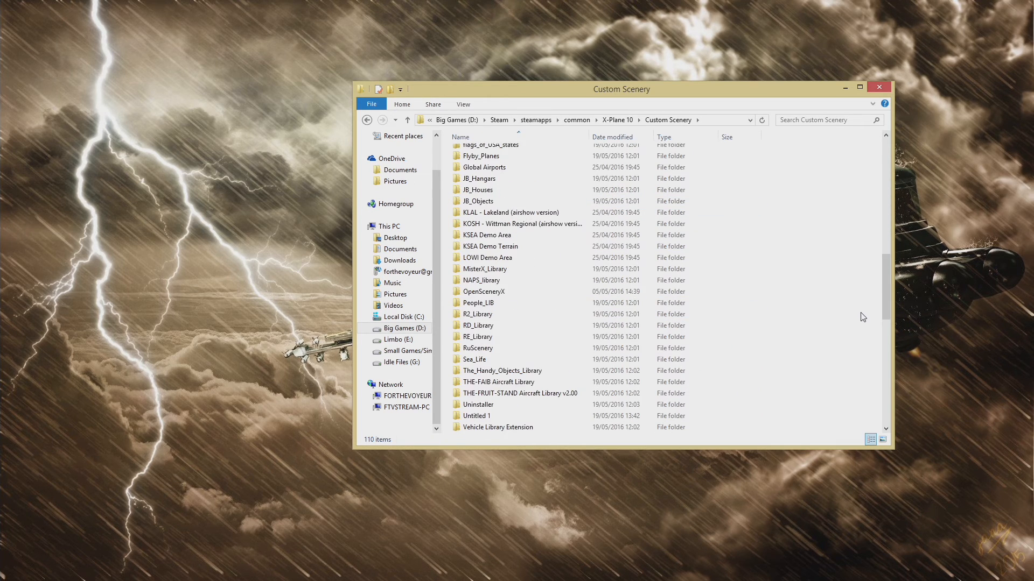
left_click(507, 167)
left_click(508, 201)
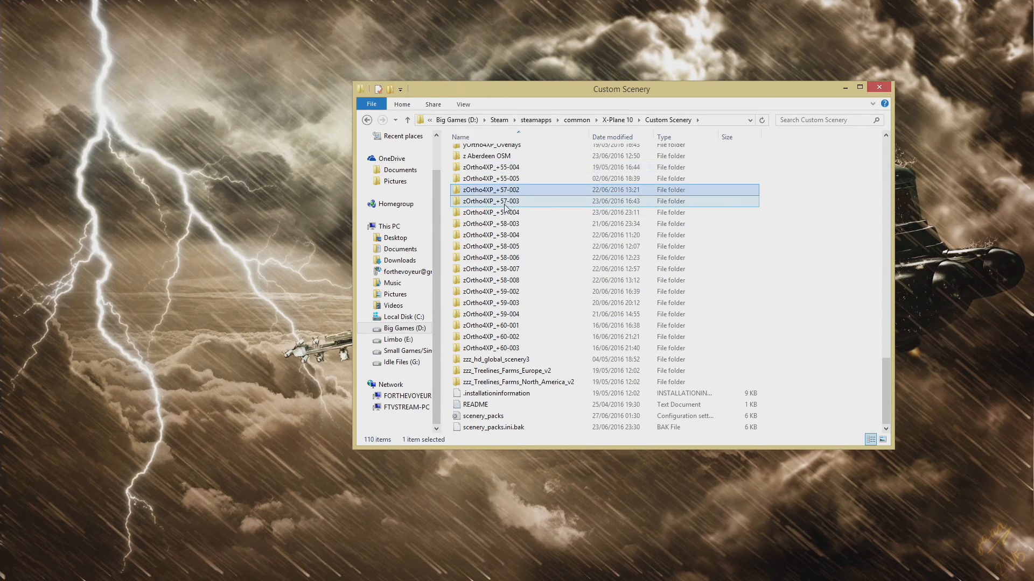
Open the existing yOrtho4XP_Overlays folder in Custom Scenery and examine the DSF files in Earth nav data/+60-010.
left_click(503, 259)
left_click(503, 302)
scroll(502, 302, "up", 1)
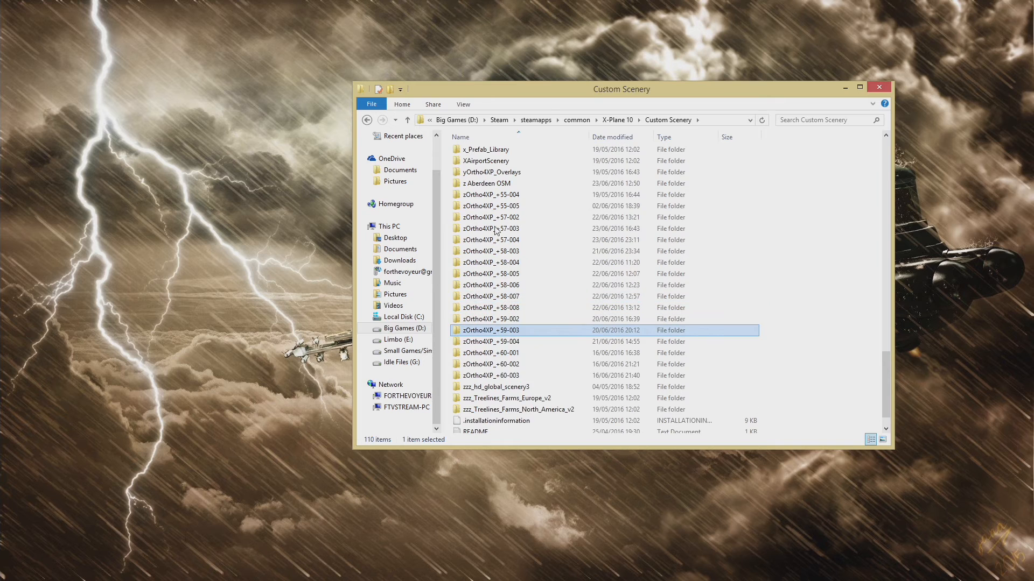
left_click(485, 173)
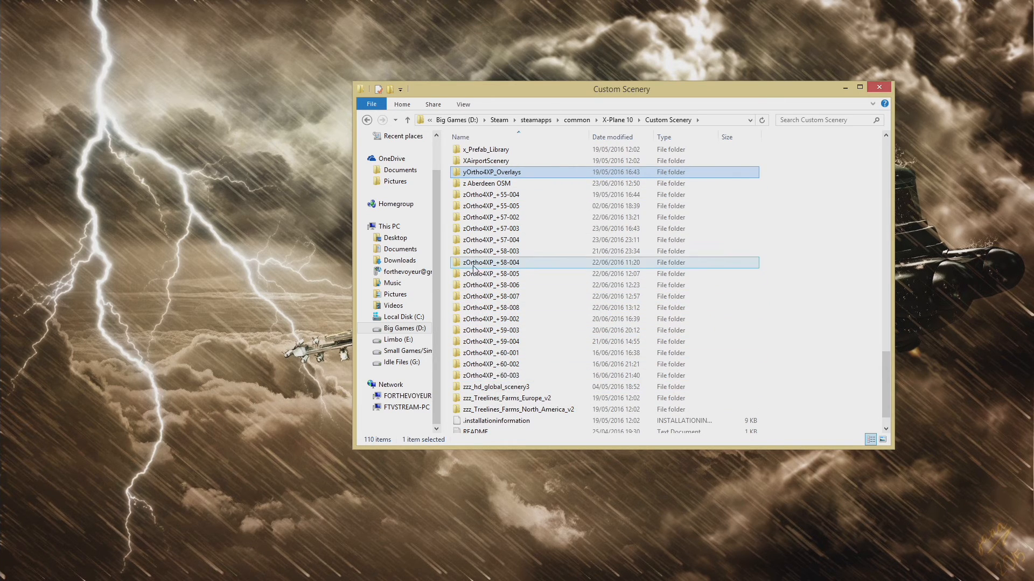
scroll(495, 215, "up", 1)
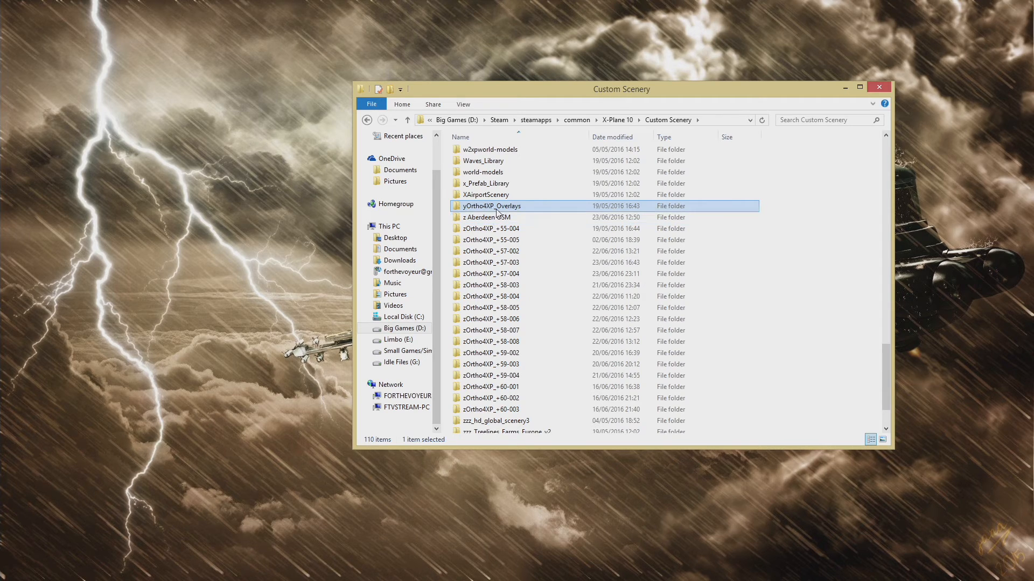
mouse_move(495, 211)
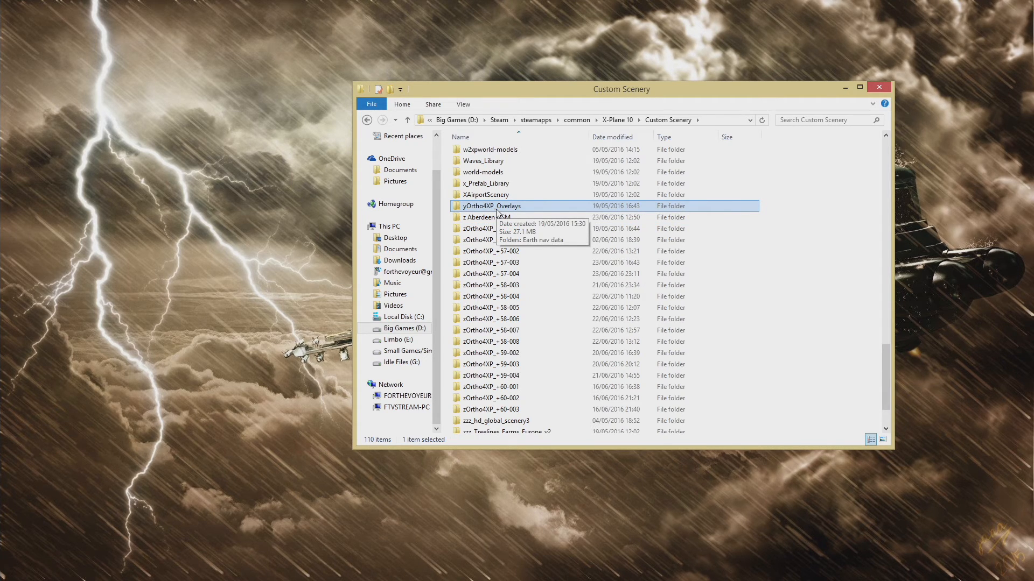
double_click(496, 210)
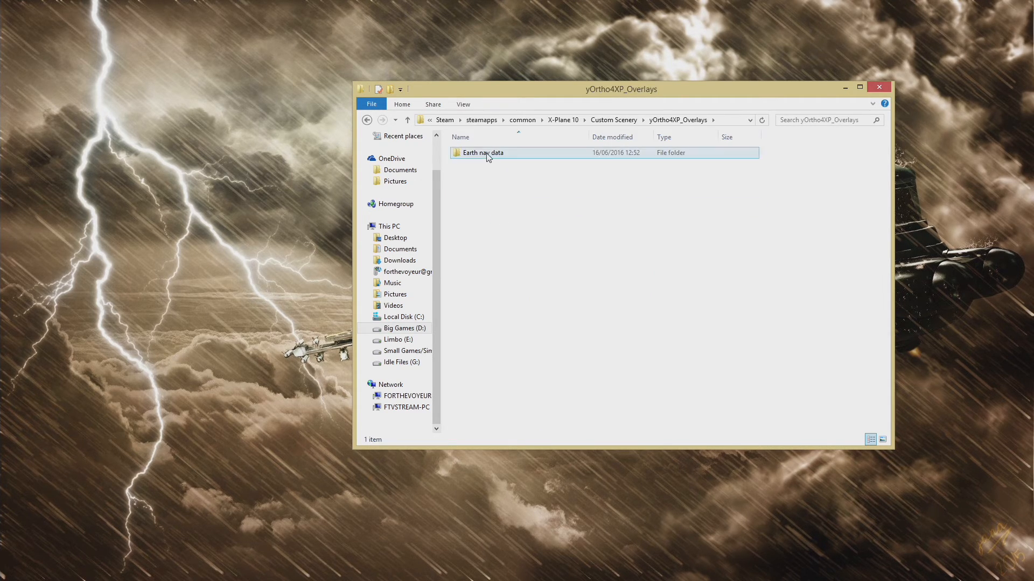
double_click(491, 153)
double_click(488, 164)
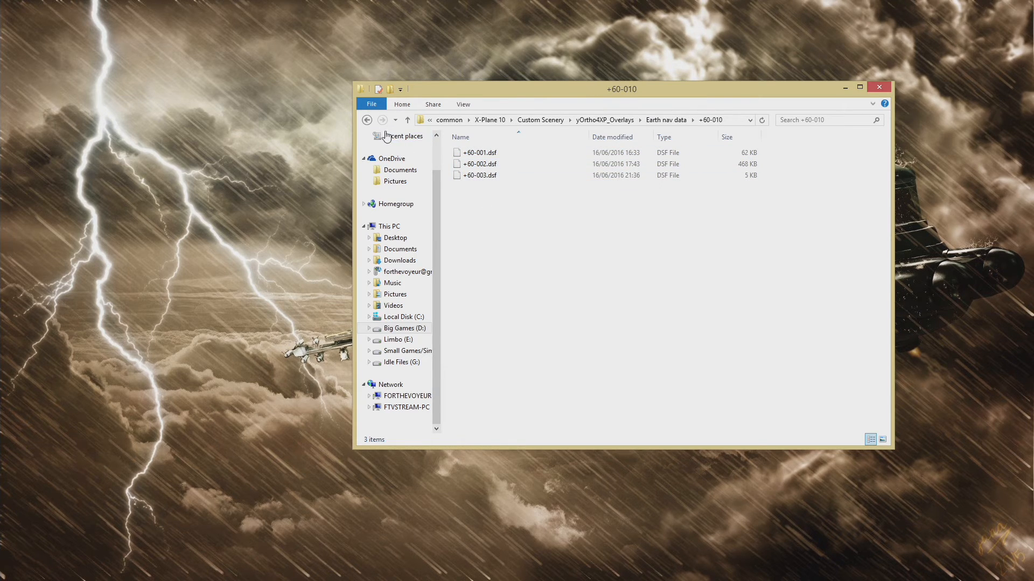
left_click(479, 164)
left_click(368, 121)
Examine the overlay DSF files in Earth nav data/+50-010, then return to the Custom Scenery folder.
double_click(487, 153)
left_click(489, 161)
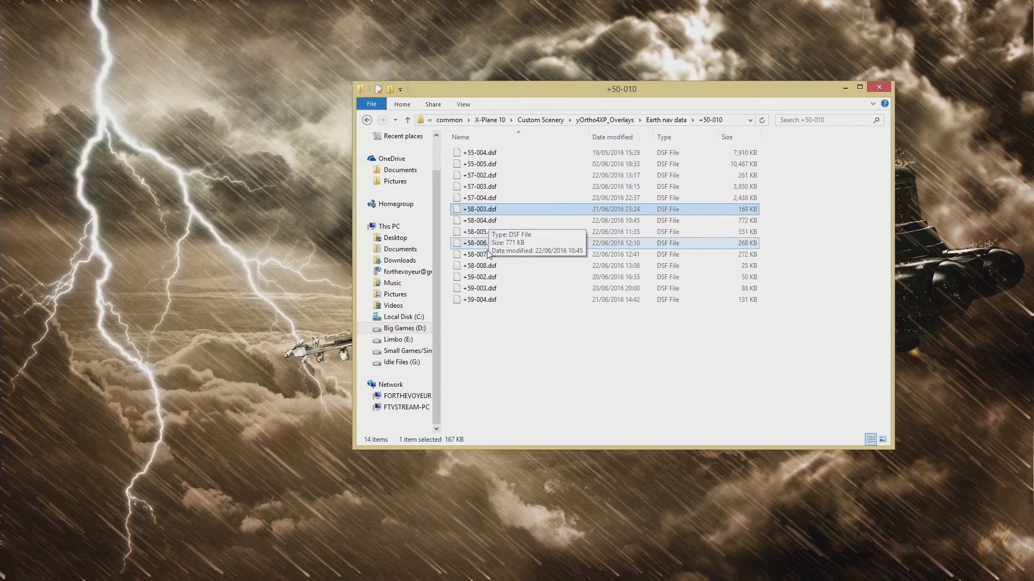
left_click(481, 301)
left_click(368, 121)
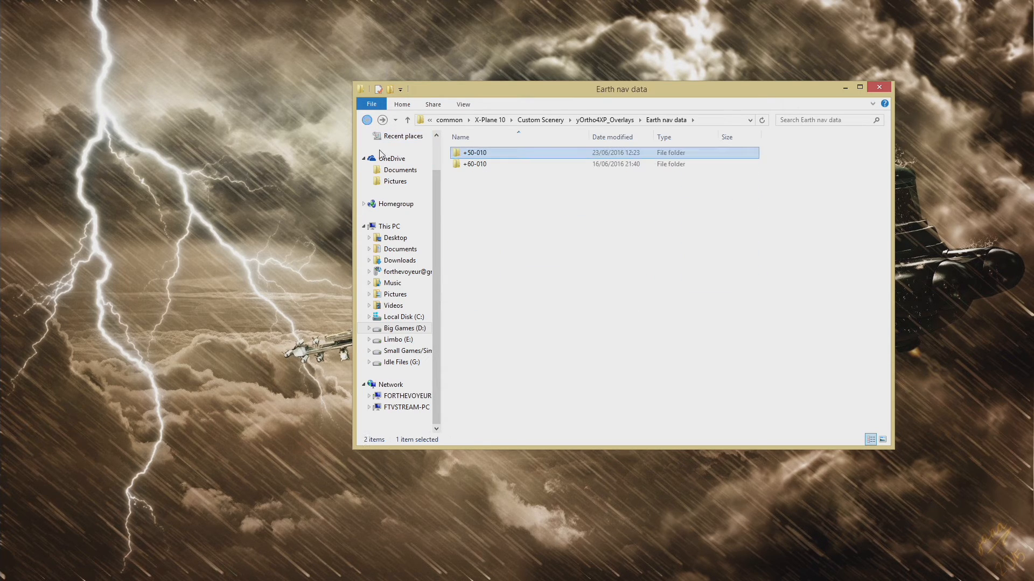
left_click(368, 121)
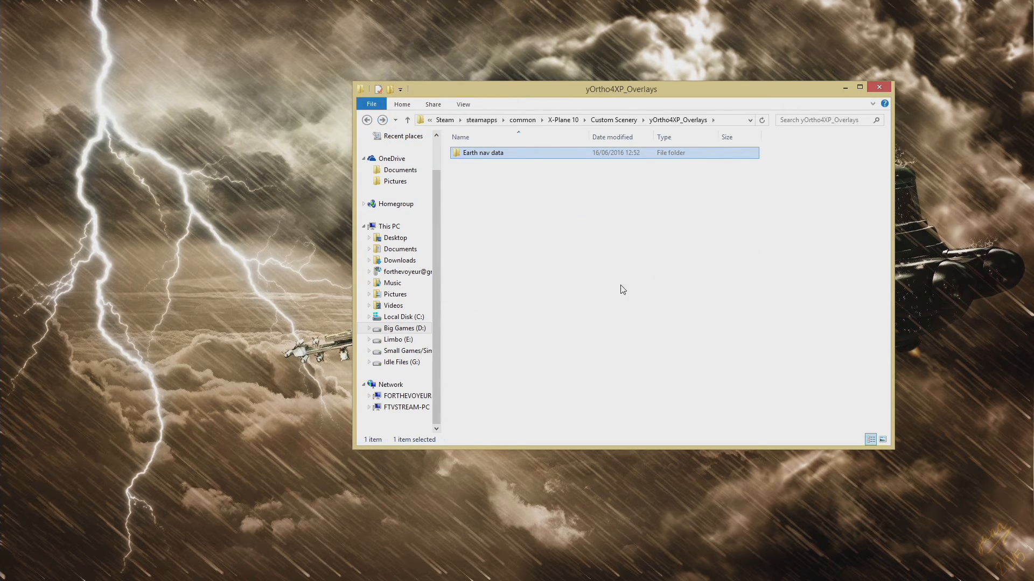
left_click(368, 120)
Paste the copied yOrtho4XP_Overlays and zOrtho4XP_+49-003 folders into X-Plane 10's Custom Scenery folder.
right_click(843, 361)
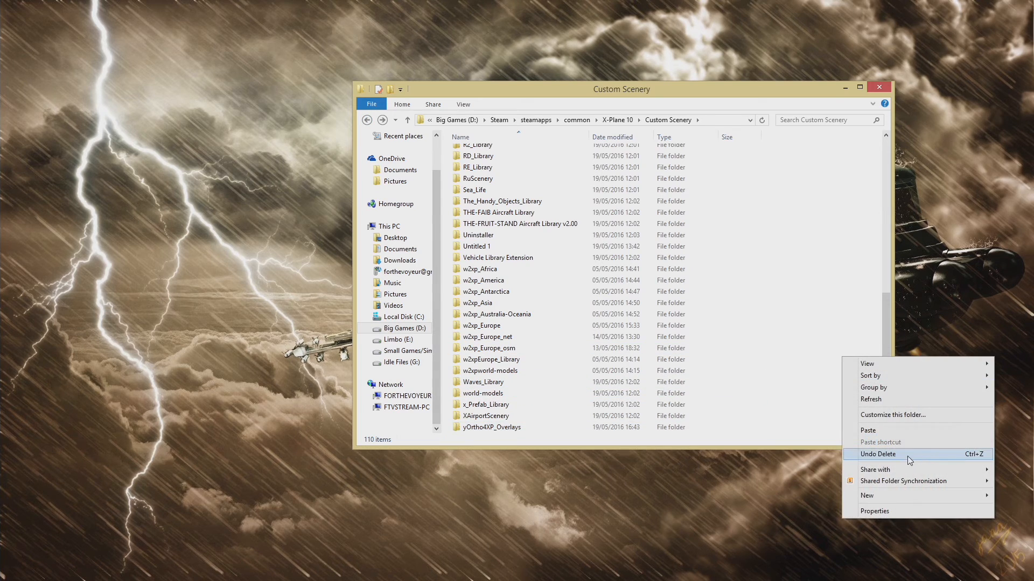
left_click(870, 429)
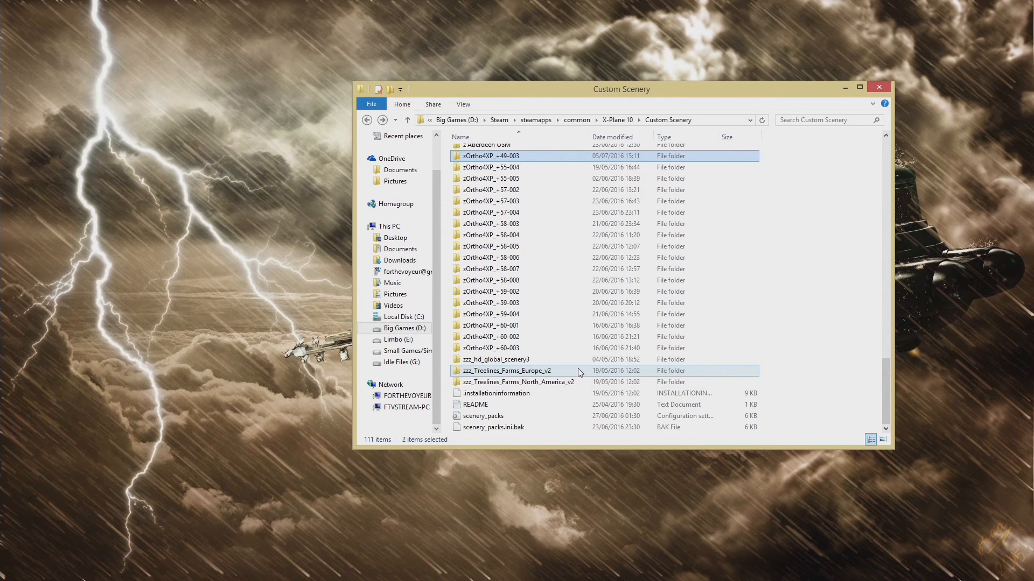
scroll(579, 373, "up", 1)
scroll(526, 226, "up", 1)
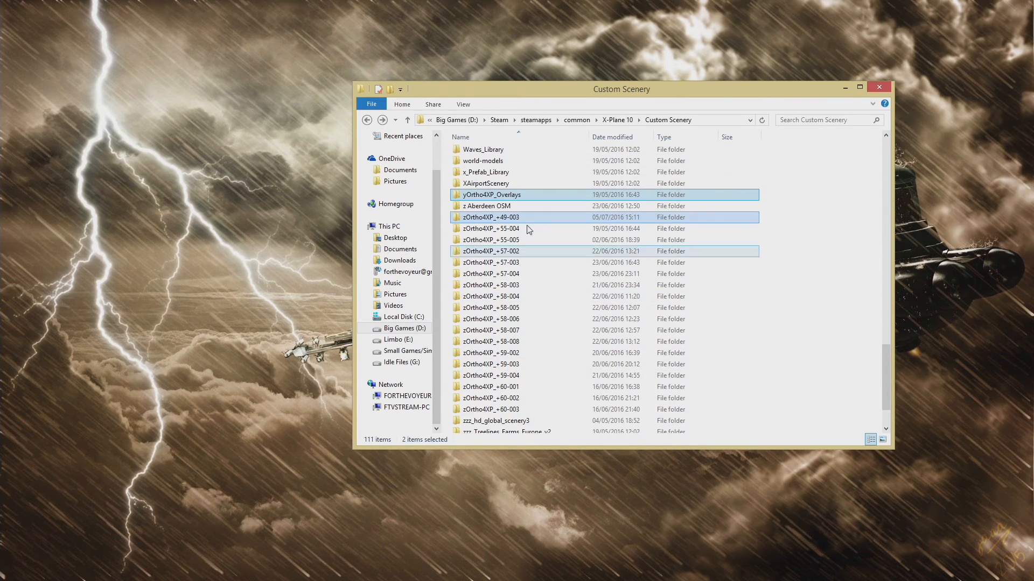
left_click(495, 217)
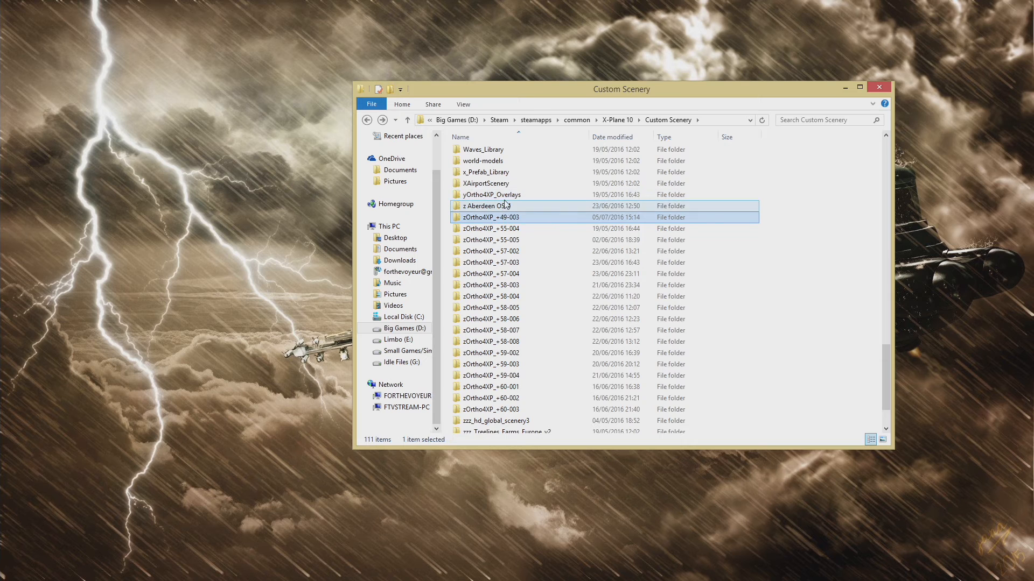
Check the contents of yOrtho4XP_Overlays, return to Custom Scenery and close the folder window.
left_click(505, 197)
double_click(505, 197)
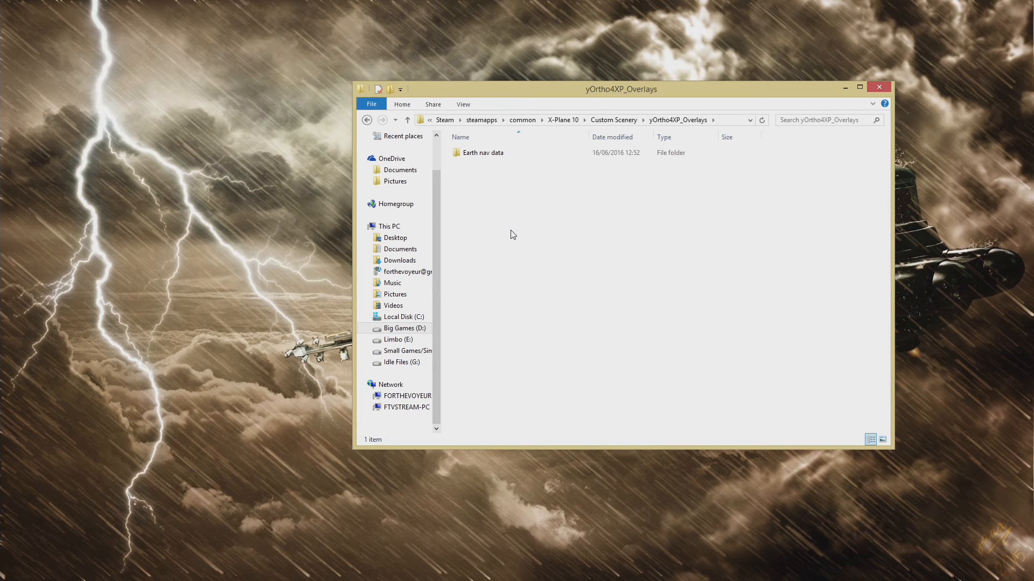
left_click(367, 120)
scroll(514, 393, "down", 1)
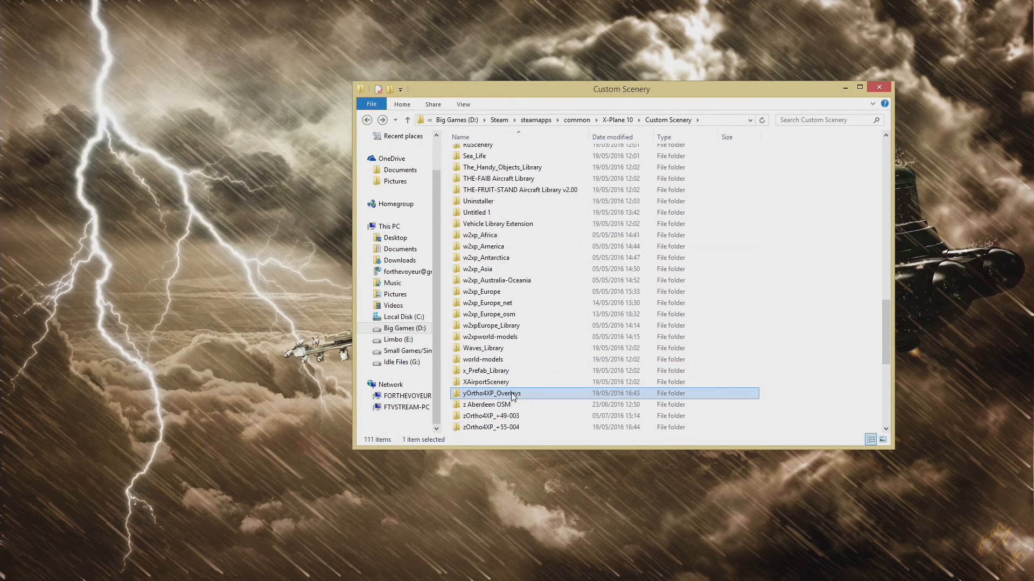
double_click(512, 395)
left_click(368, 120)
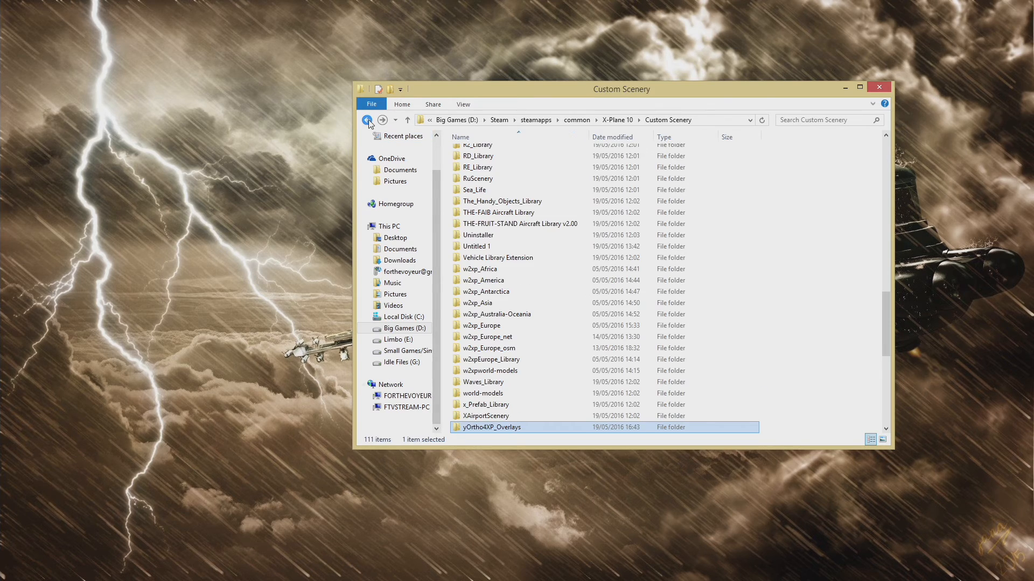
left_click(887, 87)
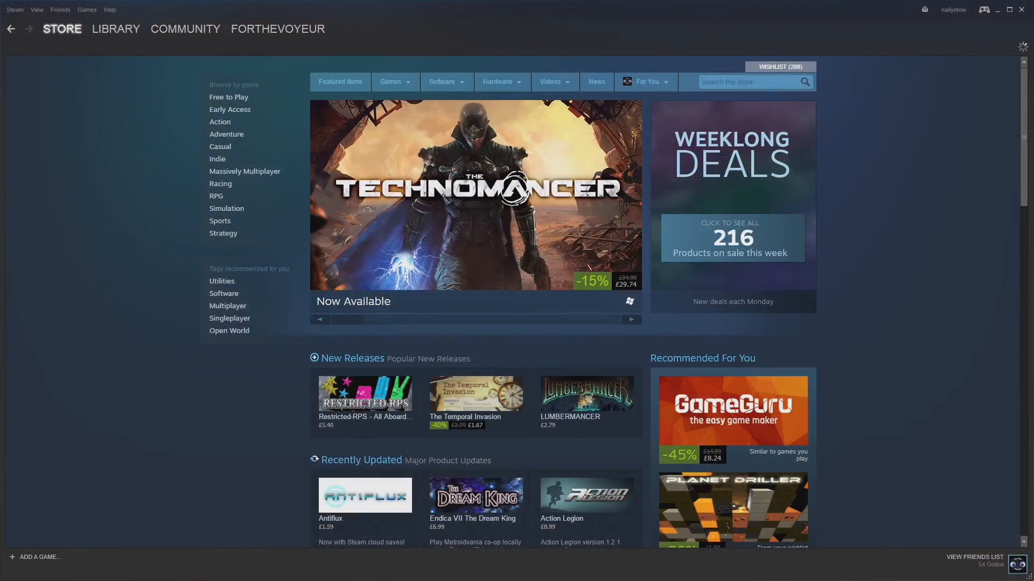
Launch X-Plane 10 from the Steam library and start a quick flight at Jersey airport (EGJJ).
left_click(125, 33)
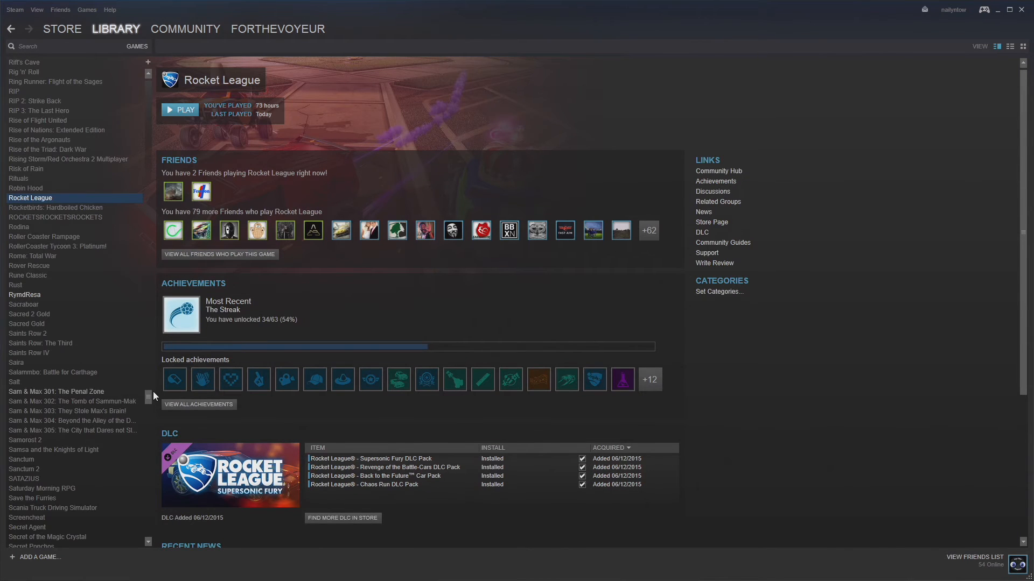
left_click_drag(149, 396, 123, 541)
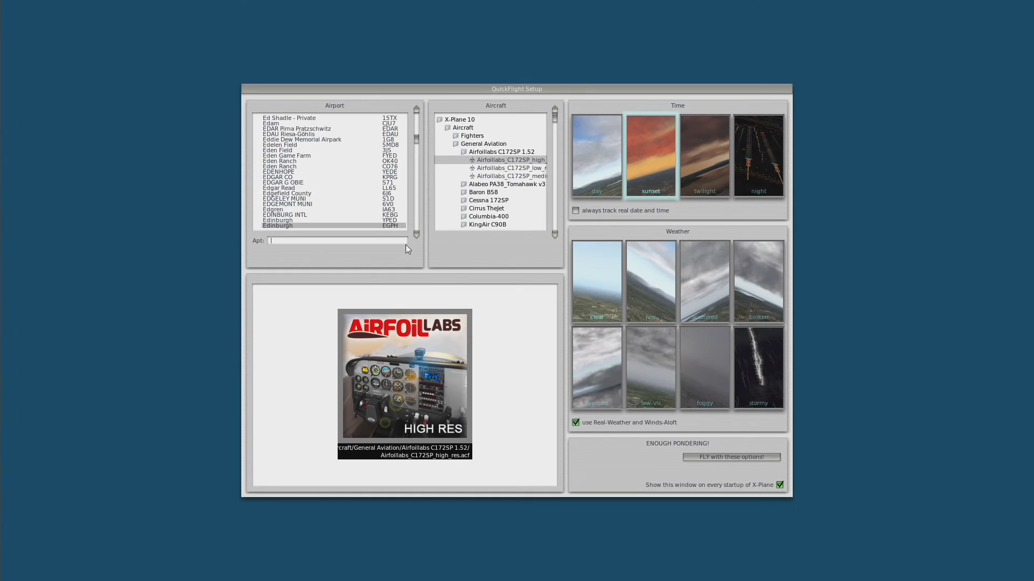
type("EGJJ")
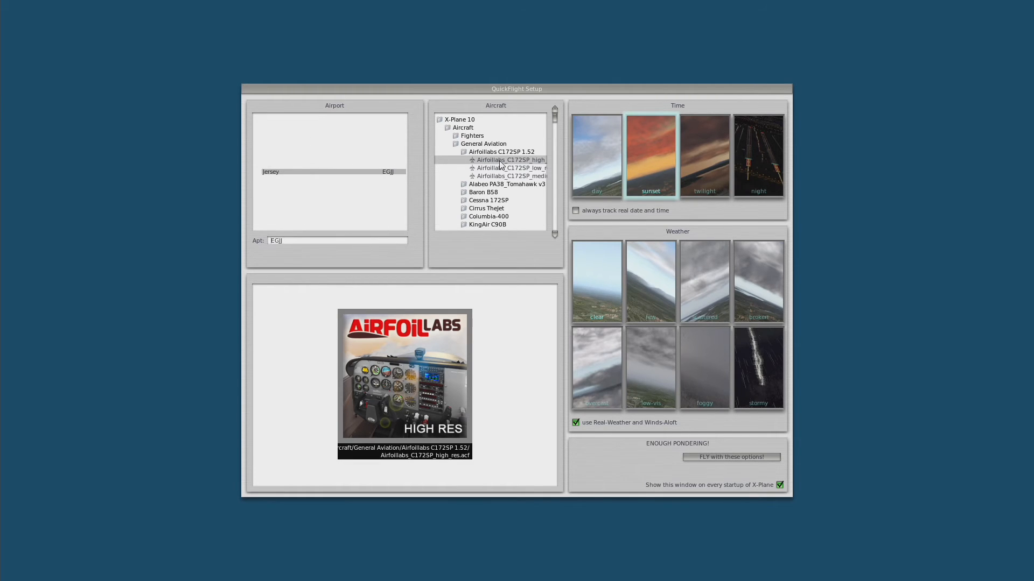
left_click(724, 458)
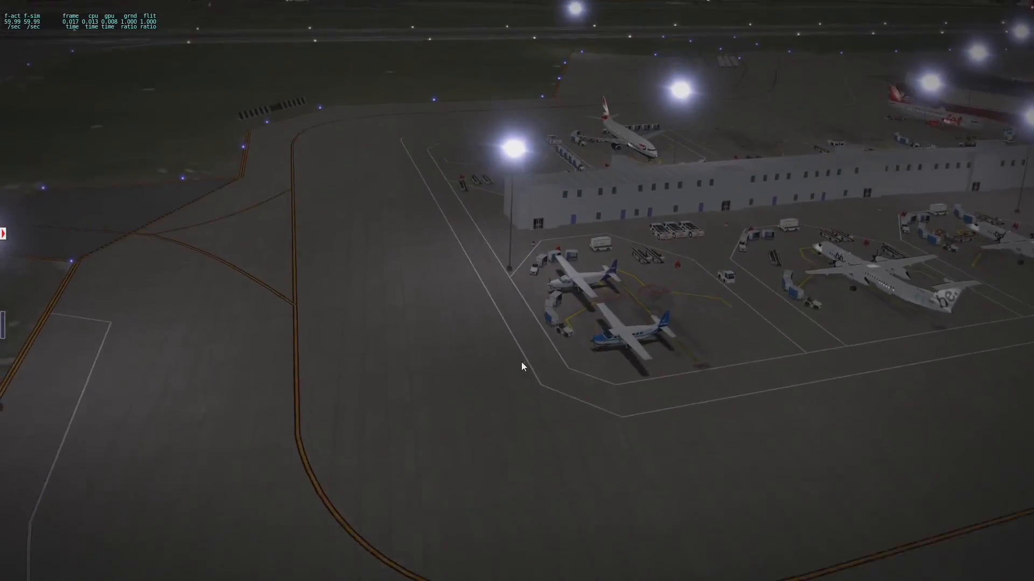
Examine the aprons, terminal buildings and parked aircraft at Jersey airport from outside the plane.
left_click_drag(521, 363, 454, 447)
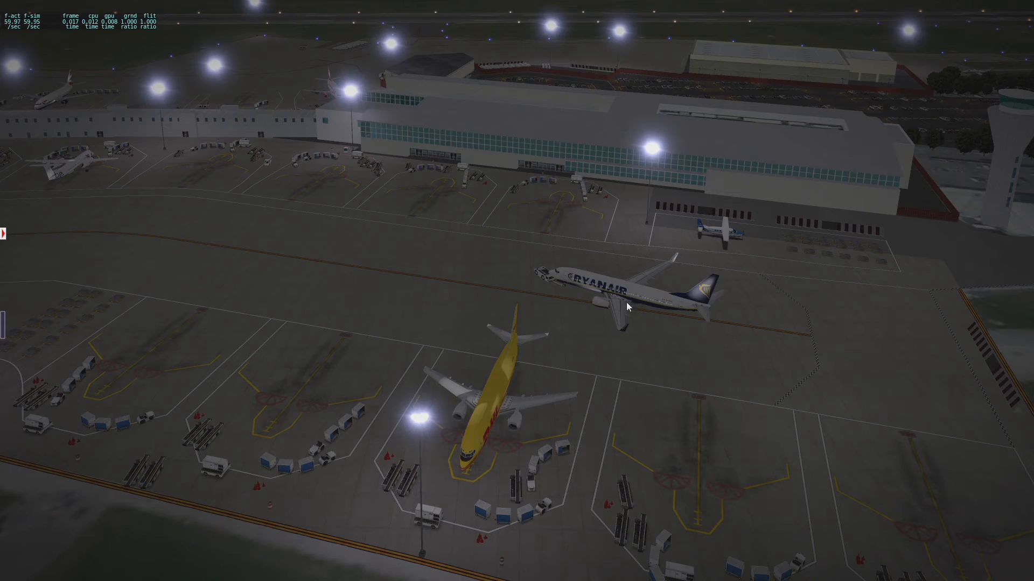
left_click_drag(642, 311, 653, 445)
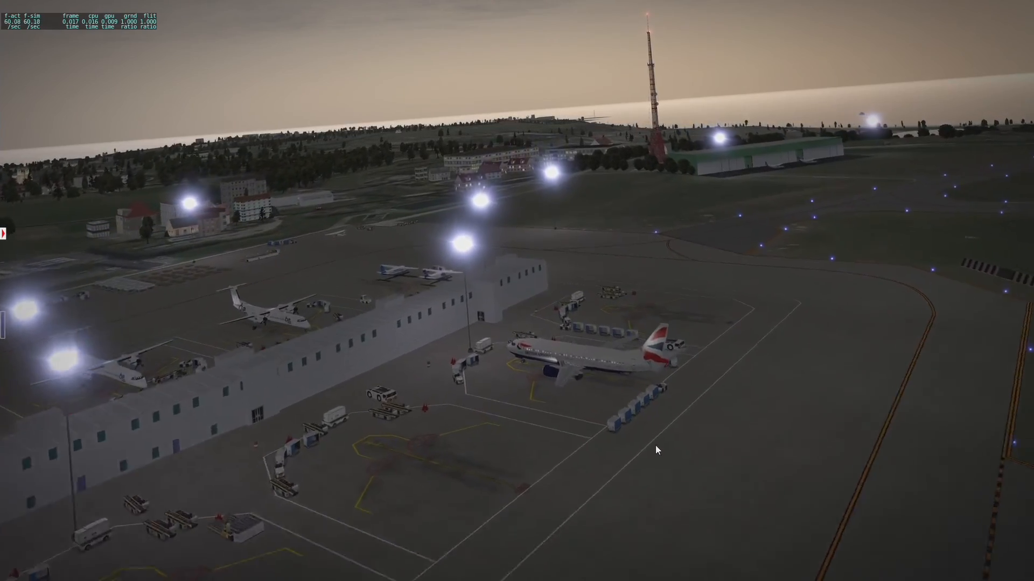
left_click_drag(702, 418, 472, 312)
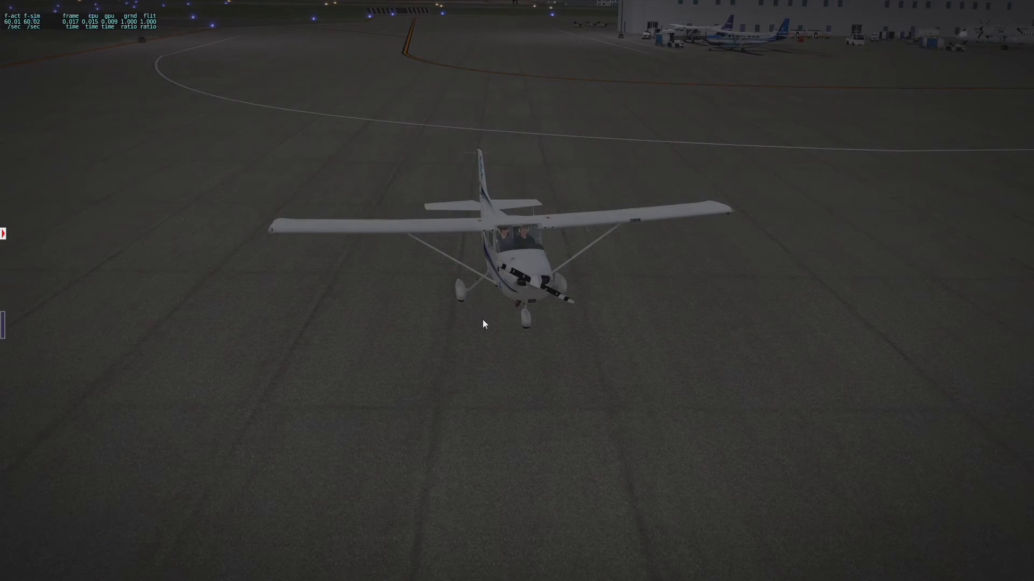
left_click_drag(489, 330, 526, 333)
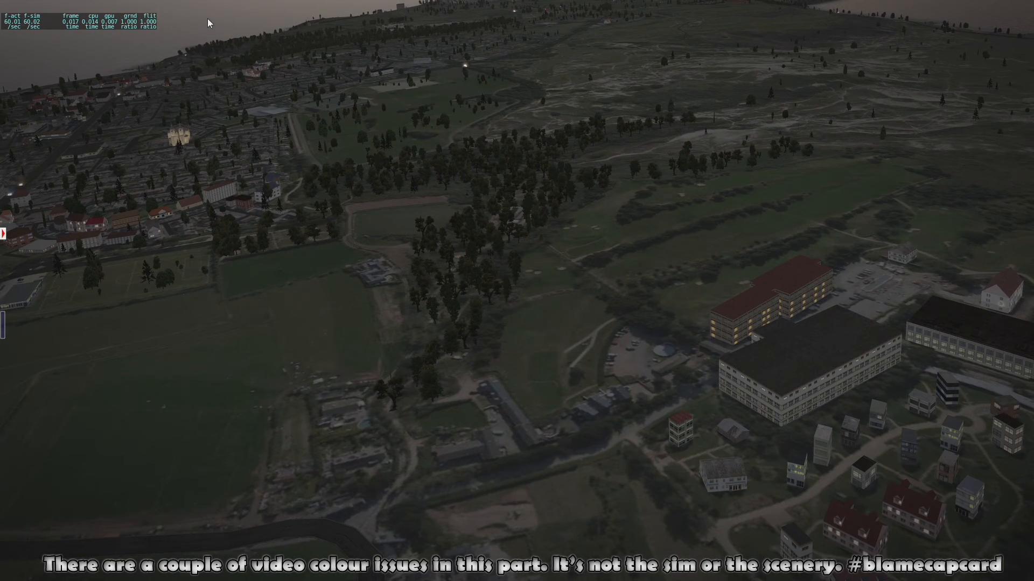
Review X-Plane's Rendering Options, including the choices for number of trees, and close them without changes.
left_click(205, 4)
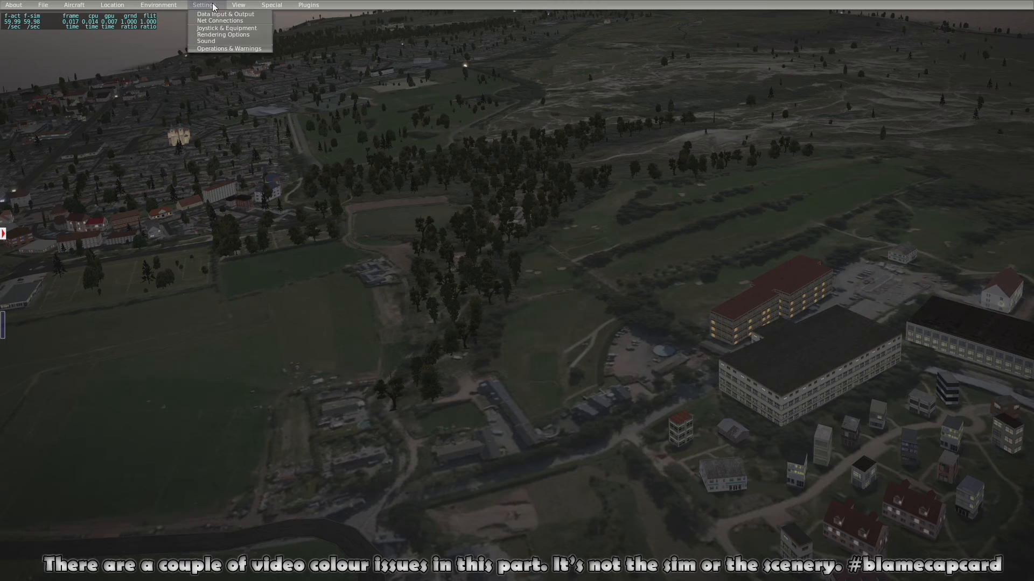
left_click(234, 34)
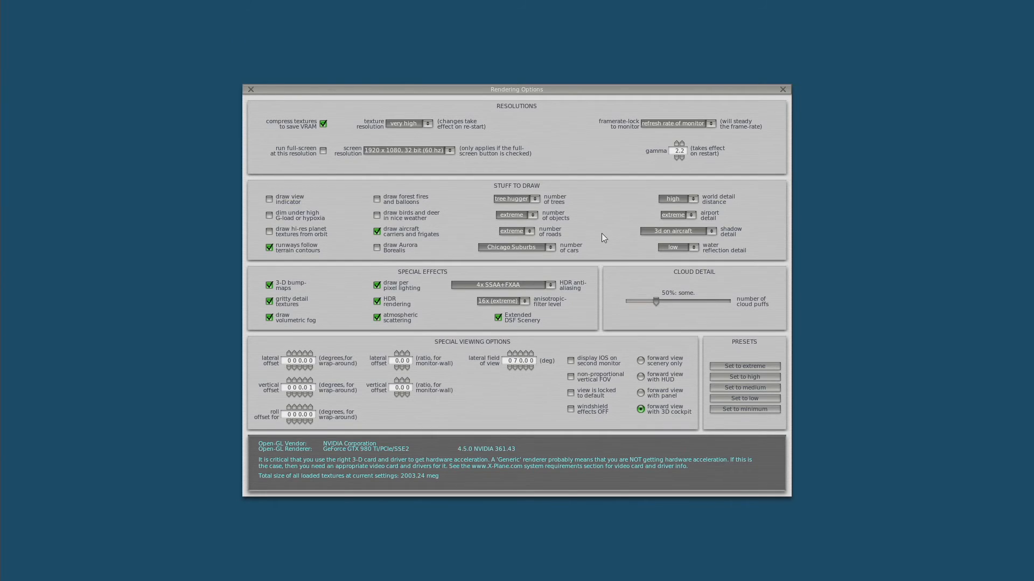
left_click(534, 200)
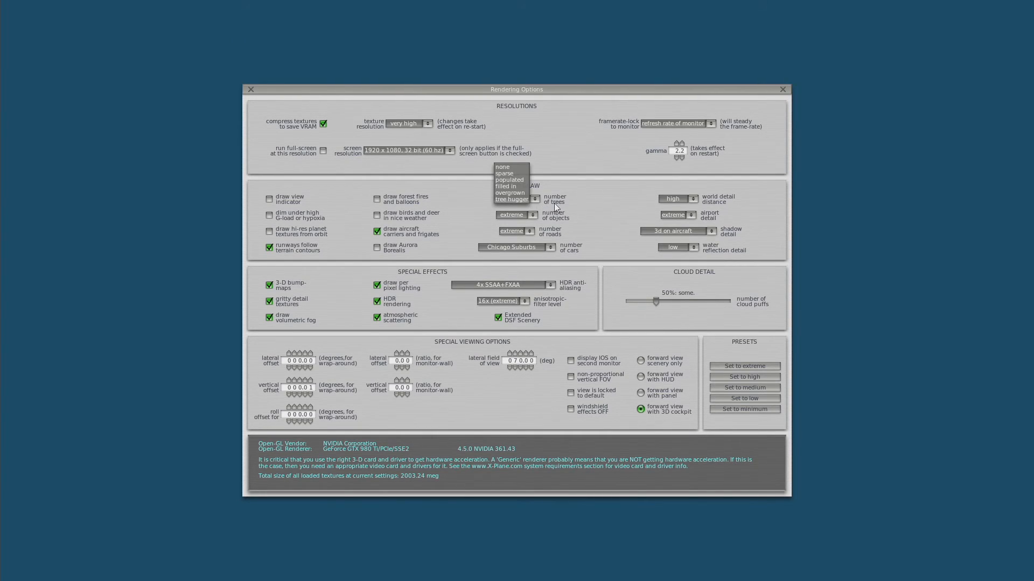
left_click(612, 212)
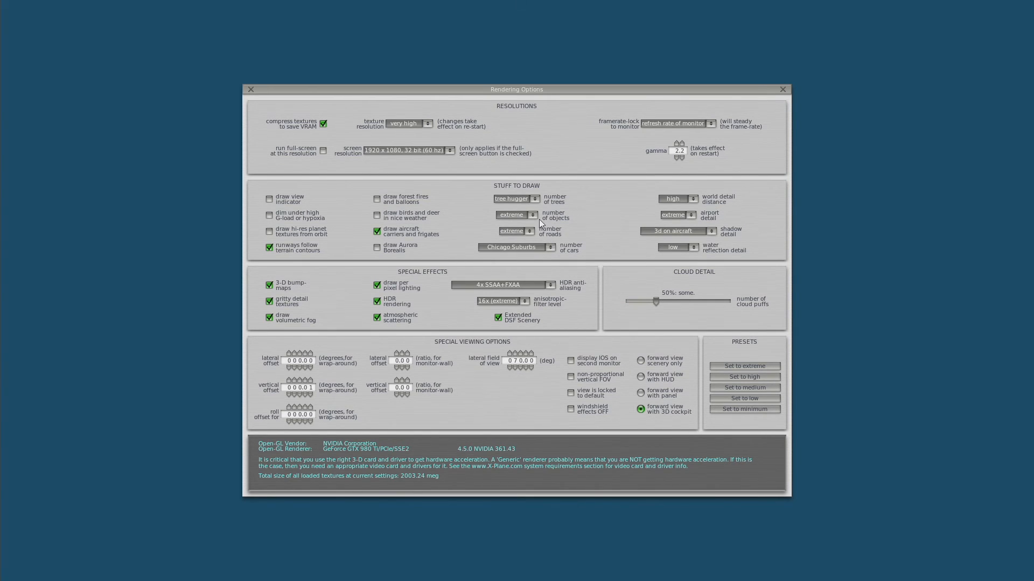
left_click(782, 89)
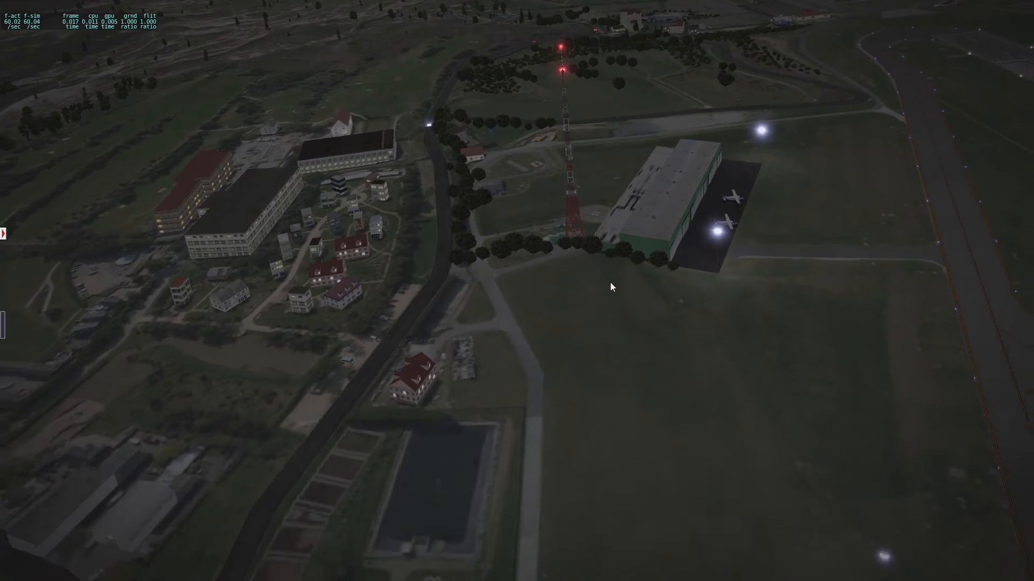
Examine Jersey's photo scenery from the air, covering the airport surroundings, towns, roads, coastline and farmland.
left_click_drag(611, 282, 645, 300)
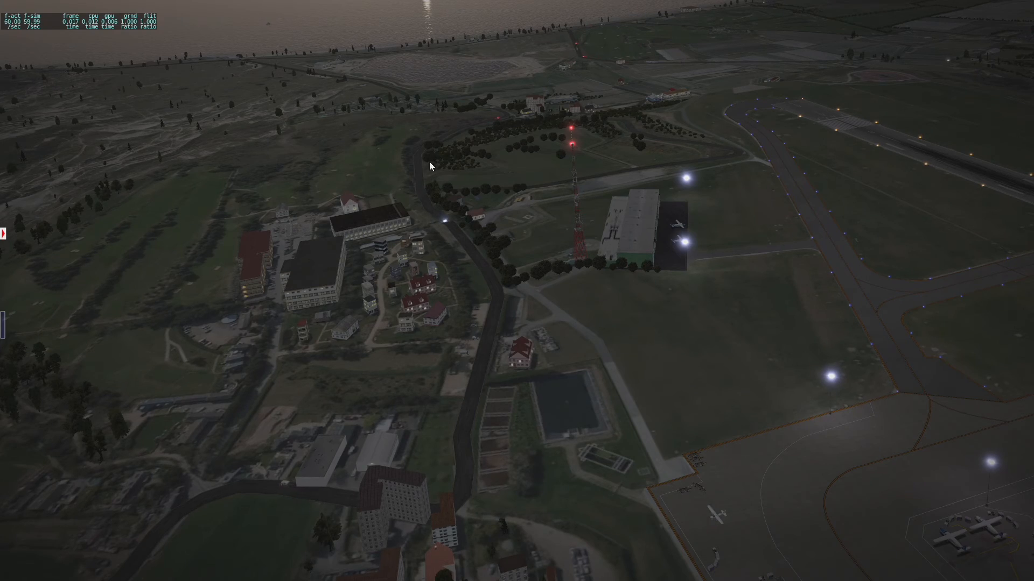
left_click_drag(500, 231, 459, 369)
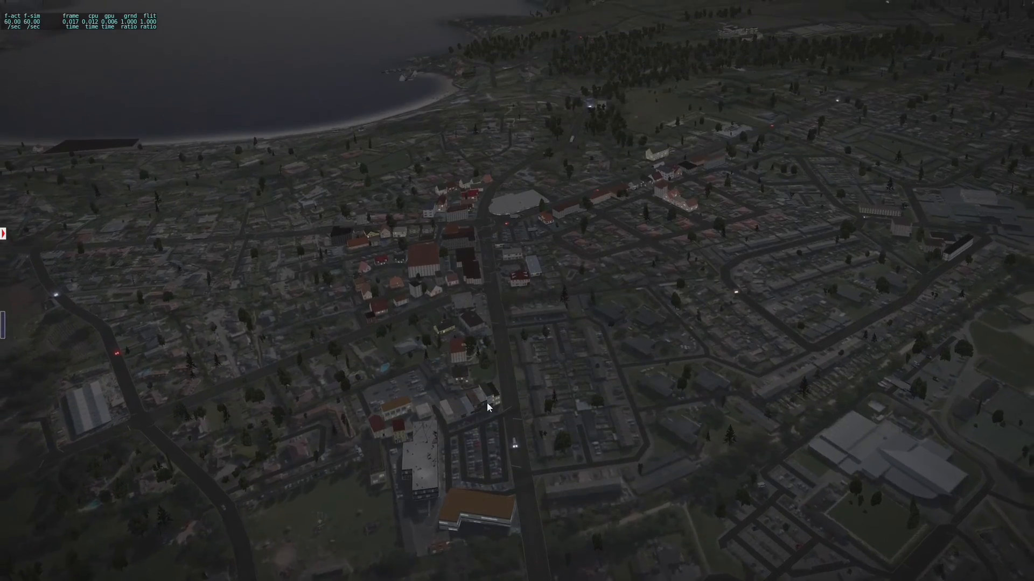
left_click_drag(542, 396, 410, 410)
left_click_drag(486, 362, 704, 308)
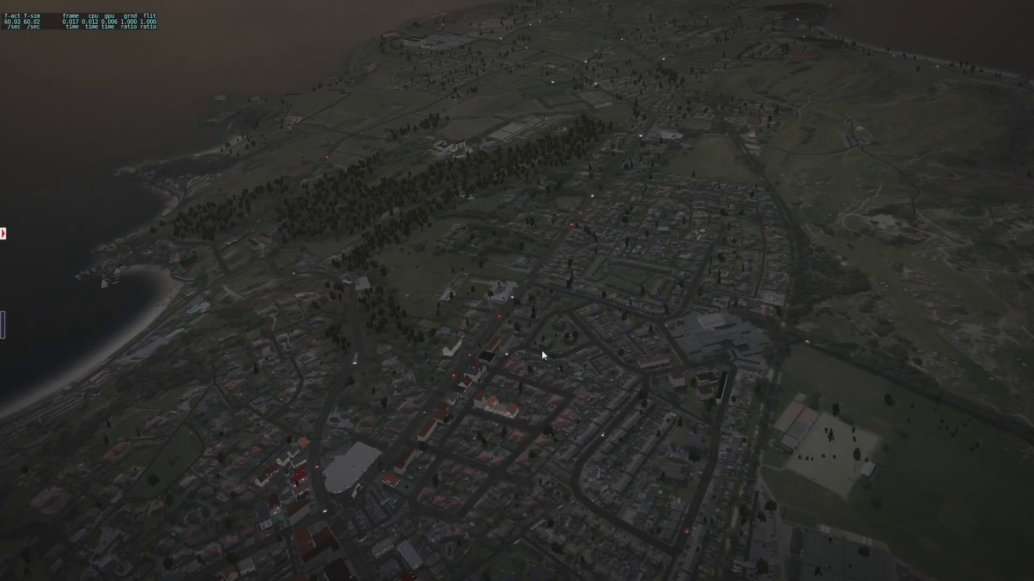
left_click_drag(542, 351, 587, 353)
left_click_drag(537, 448, 752, 442)
left_click_drag(614, 416, 440, 409)
left_click_drag(598, 340, 539, 350)
left_click_drag(608, 337, 714, 376)
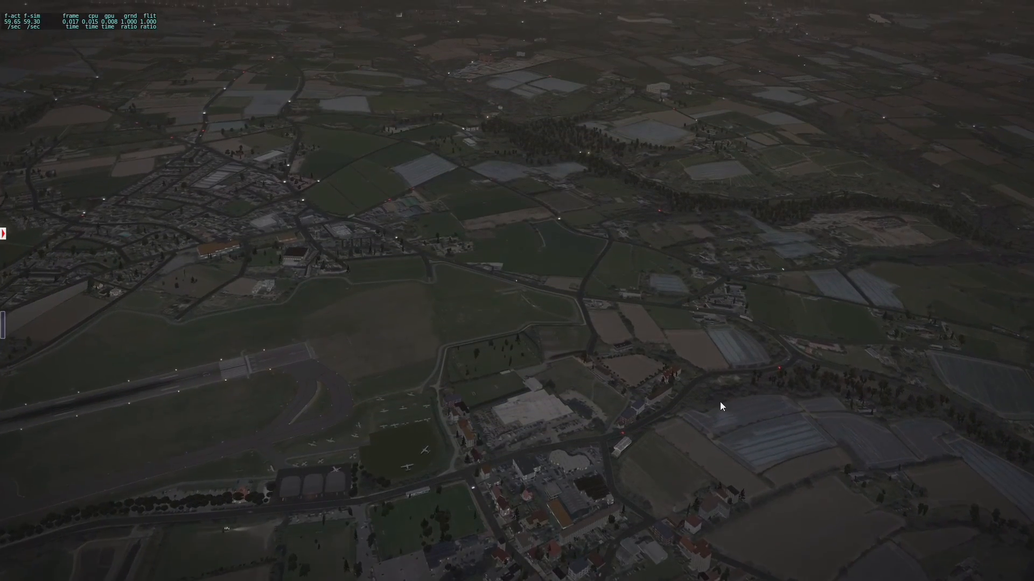
left_click_drag(662, 385, 640, 395)
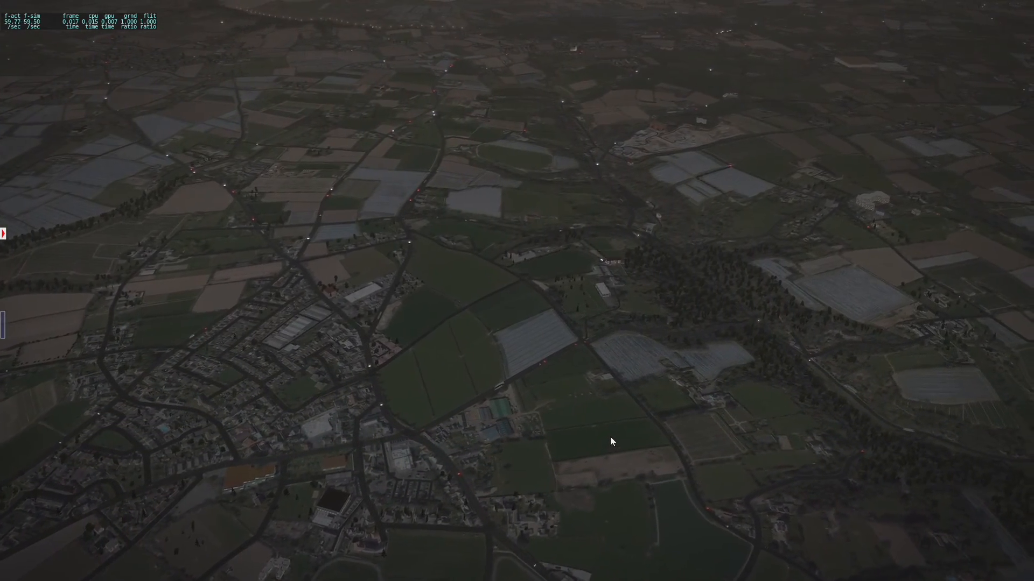
Examine the inland fields, wooded valleys, villages and road traffic around Jersey airport from the air at dusk.
left_click_drag(618, 437, 667, 424)
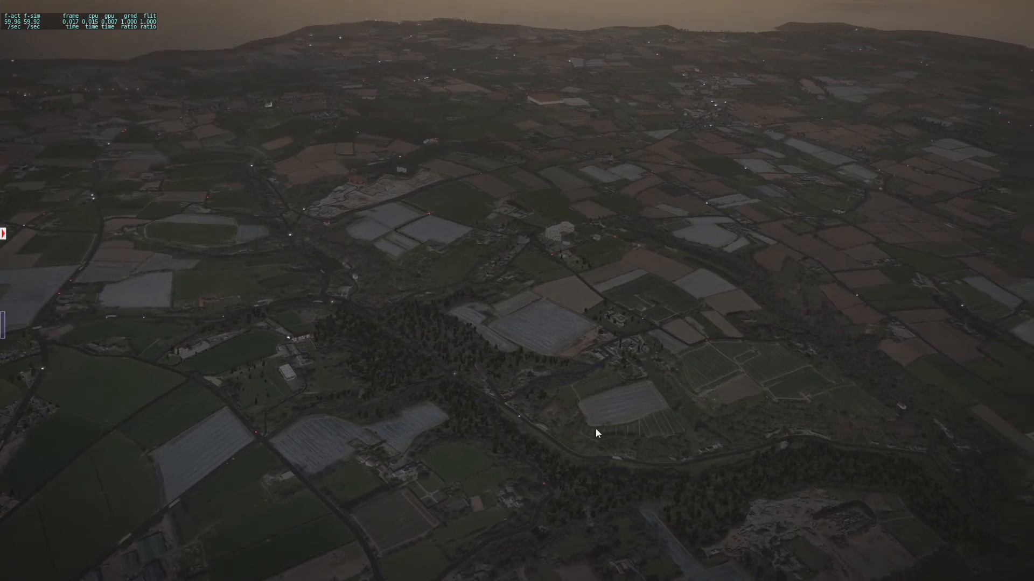
left_click_drag(555, 430, 651, 430)
left_click_drag(542, 432, 598, 430)
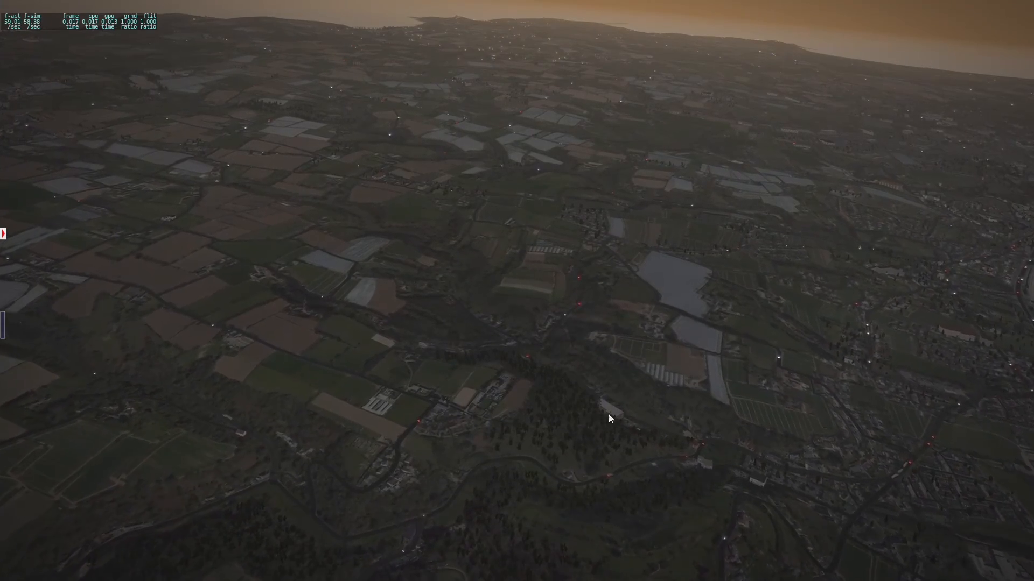
left_click_drag(642, 407, 372, 437)
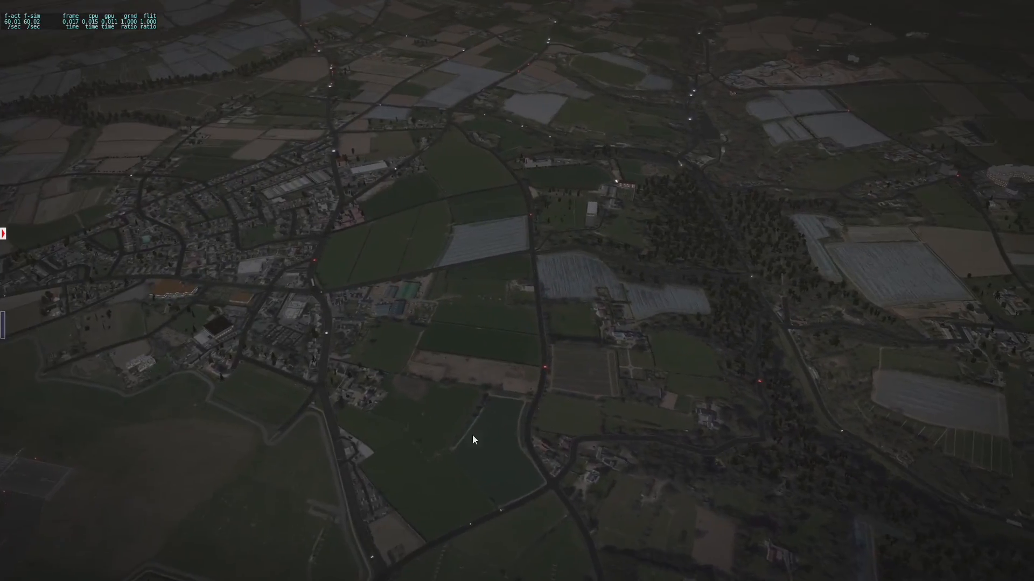
left_click_drag(545, 418, 475, 399)
left_click_drag(531, 434, 466, 413)
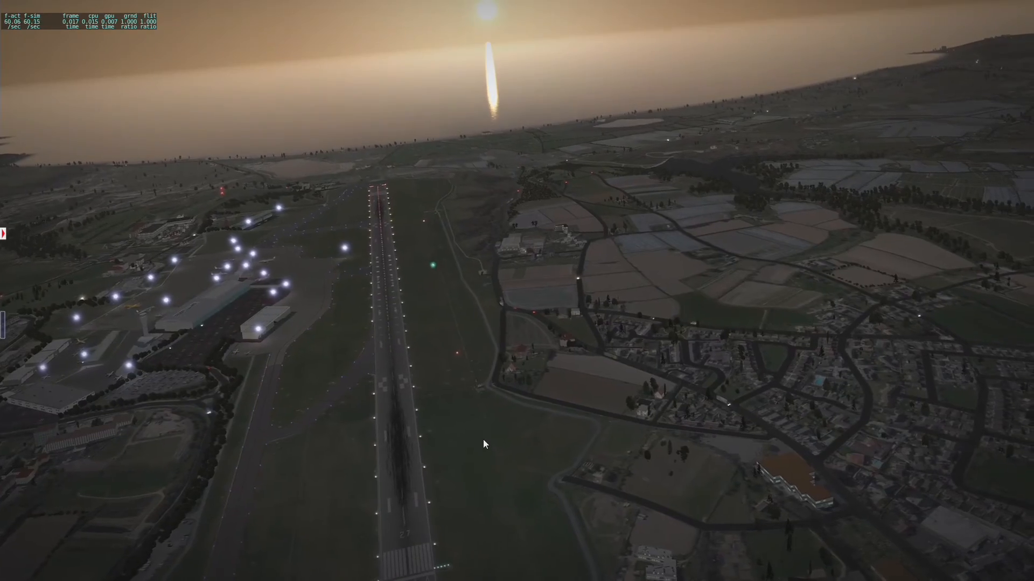
Examine the runway, approach lights, taxiways and parked light aircraft at the inland end of Jersey airport.
left_click_drag(473, 439, 399, 441)
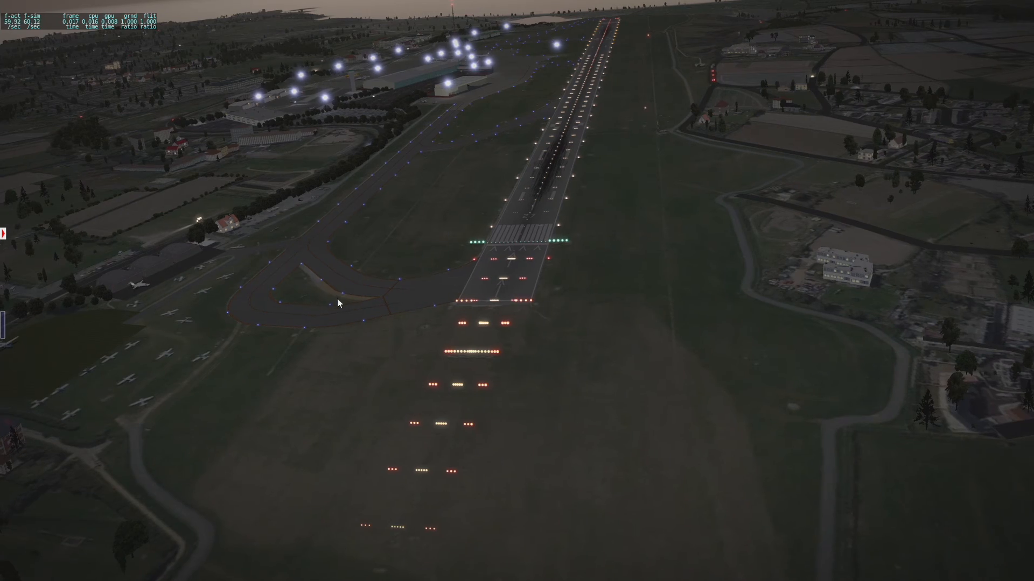
left_click_drag(382, 314, 422, 300)
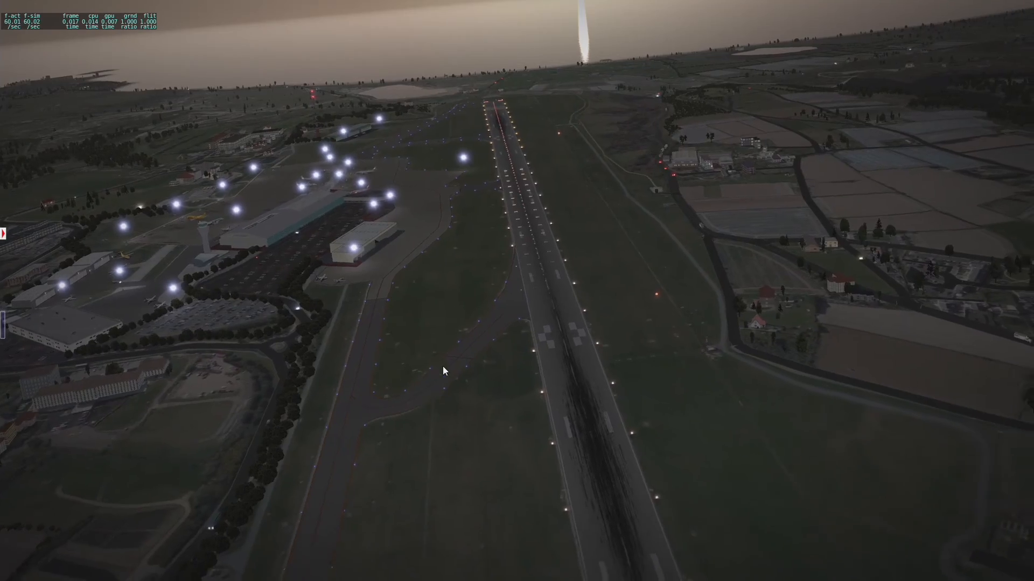
left_click_drag(563, 377, 518, 365)
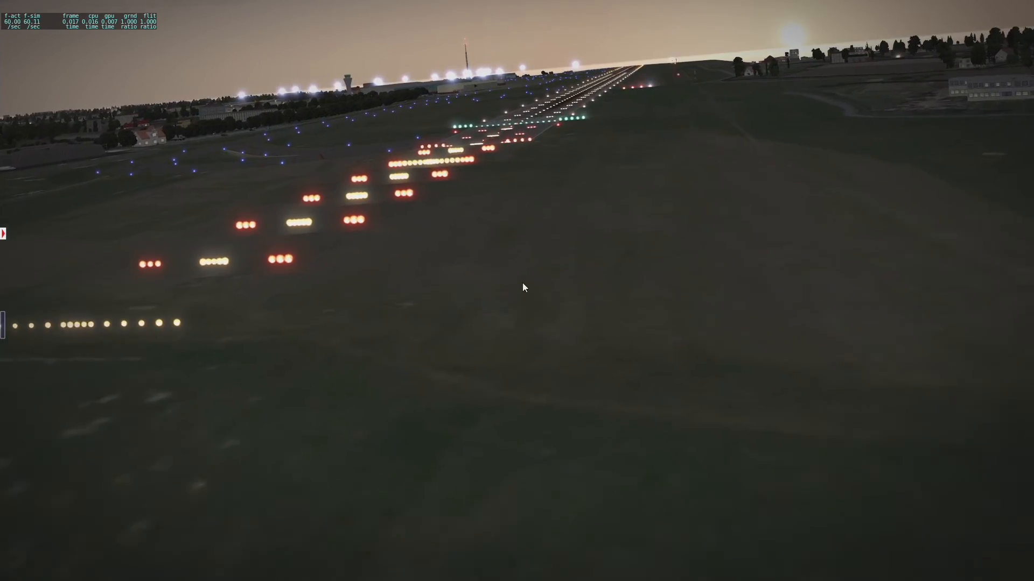
mouse_move(544, 250)
left_mouse_down()
mouse_move(602, 242)
mouse_move(533, 238)
left_mouse_up()
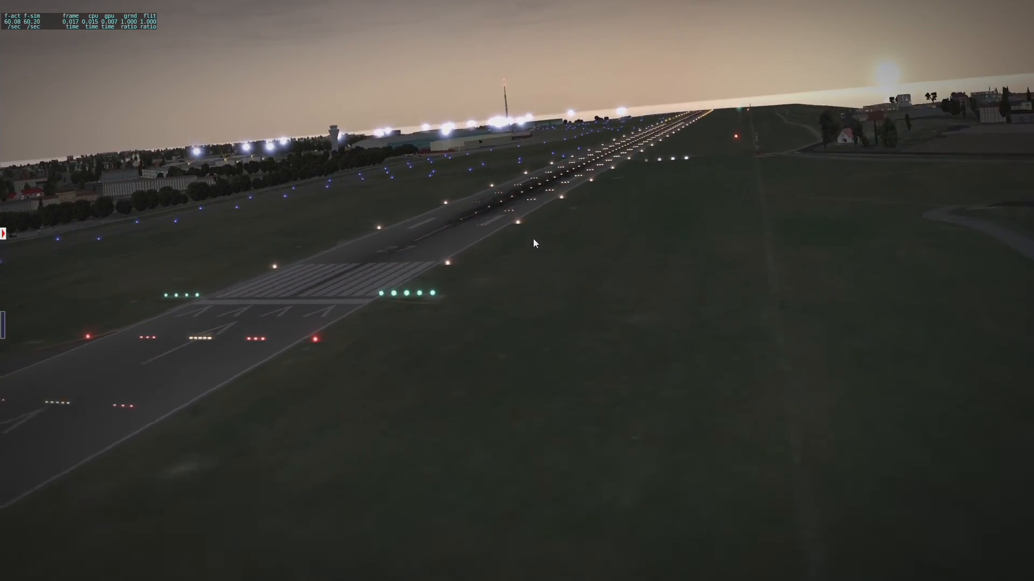
key("Down")
key("Left")
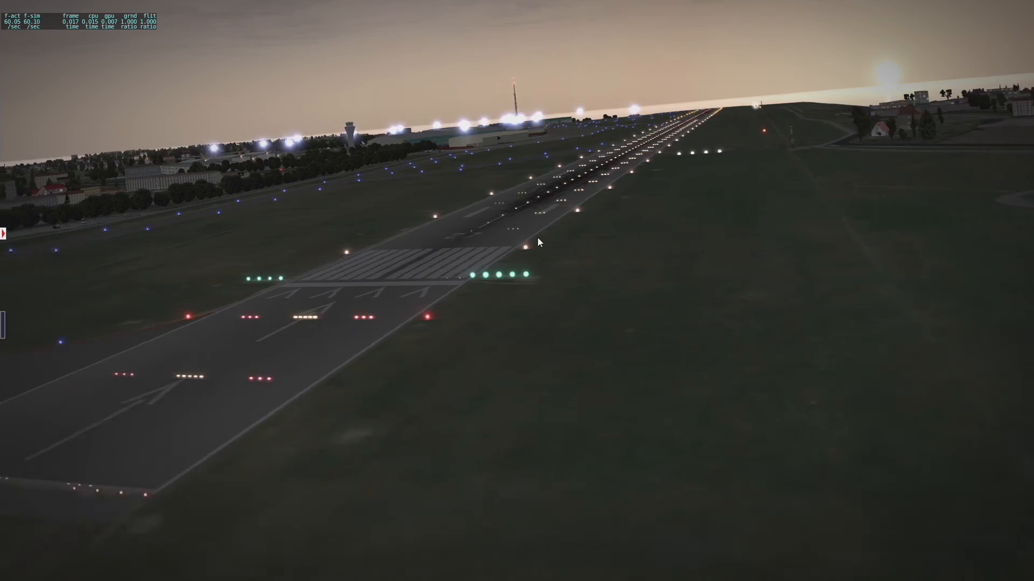
left_click_drag(537, 237, 547, 282)
key("Left")
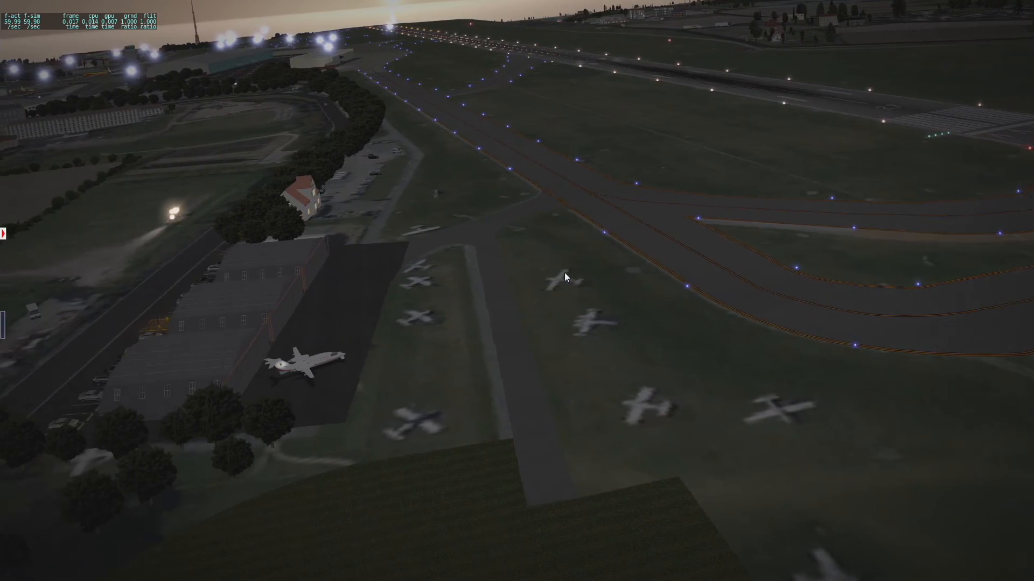
left_click_drag(564, 272, 538, 259)
key("Right")
key("Right")
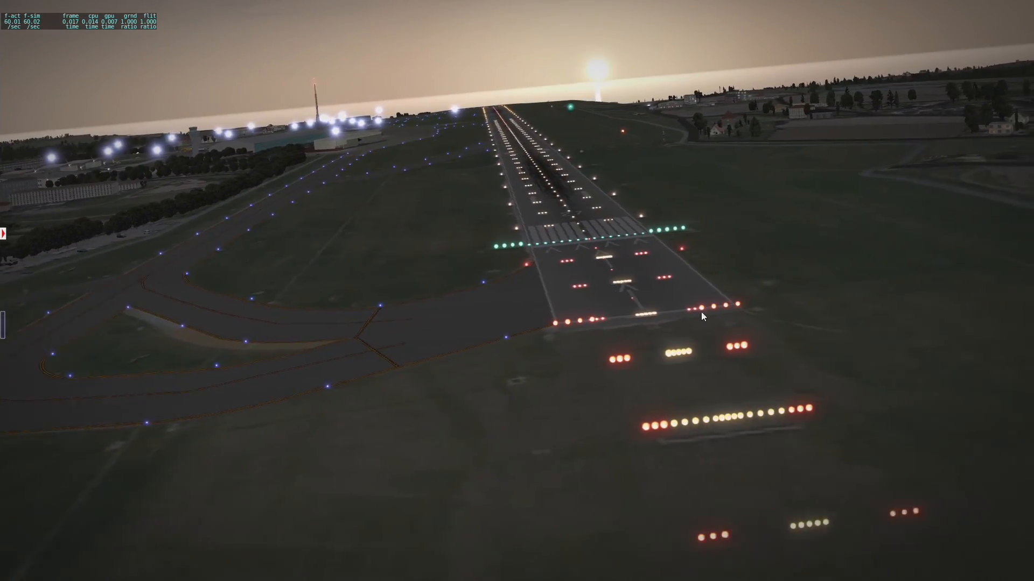
key("Right")
left_click_drag(694, 309, 658, 307)
left_click_drag(718, 333, 741, 328)
key("Right")
key("comma")
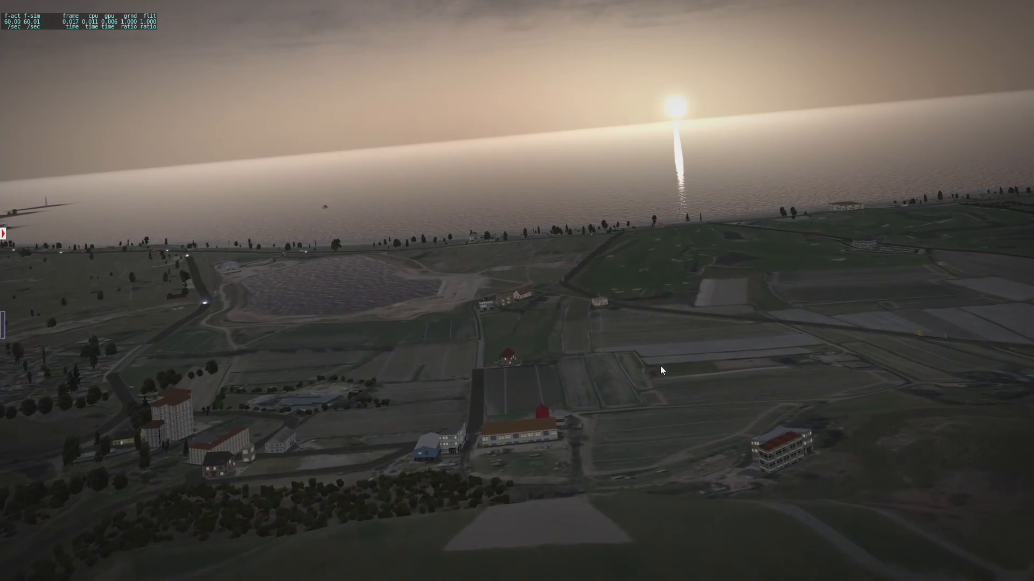
Inspect the pond, golf course and fields between the sea and the runway, and the runway's seaward end.
left_click_drag(660, 365, 663, 388)
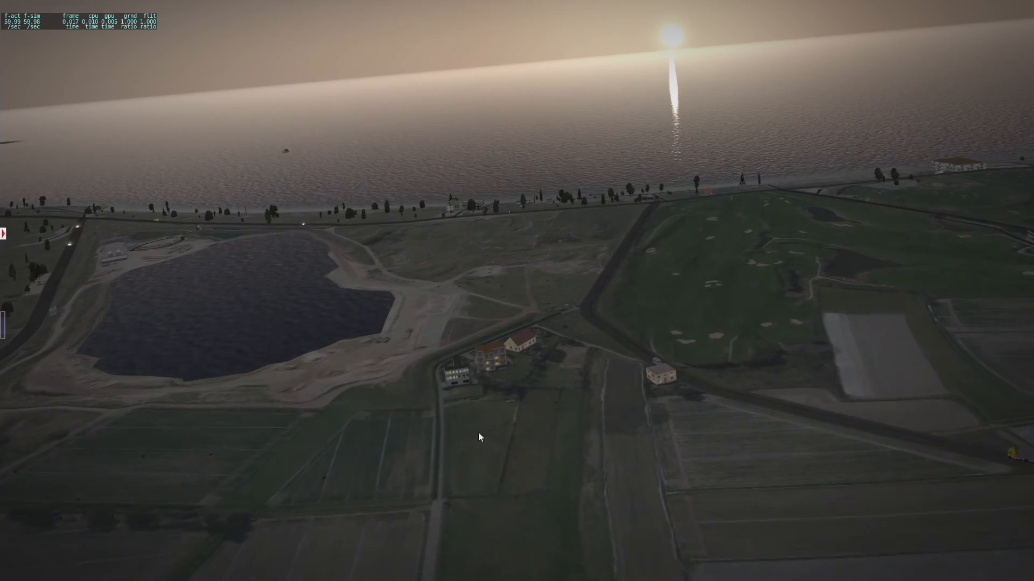
left_click_drag(482, 451, 483, 505)
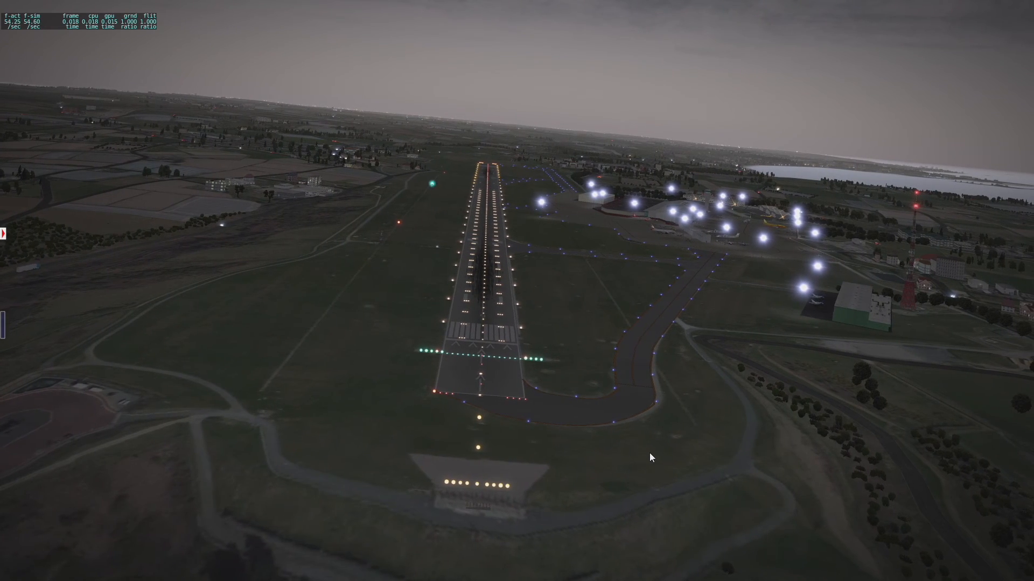
left_click_drag(649, 453, 468, 535)
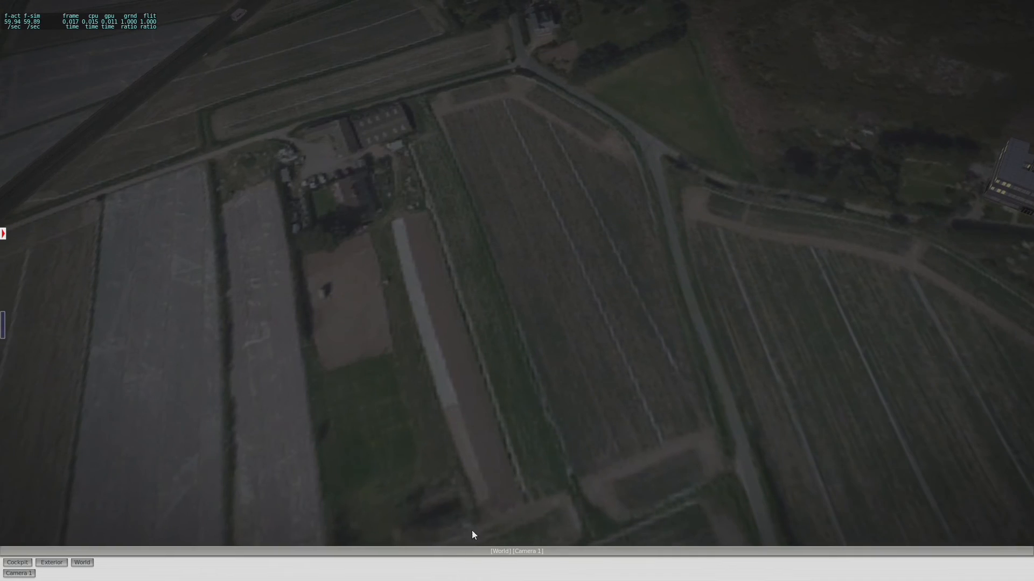
left_click_drag(602, 411, 542, 351)
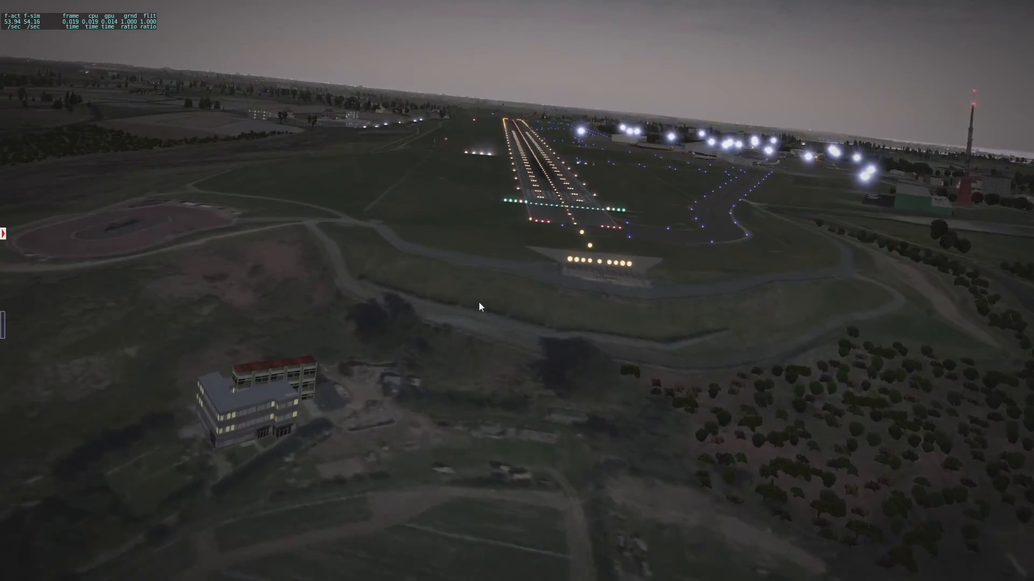
Inspect the shoreline of the bay up close, including the beach, water transition, coastal road, trees and buildings.
left_click_drag(470, 302, 363, 319)
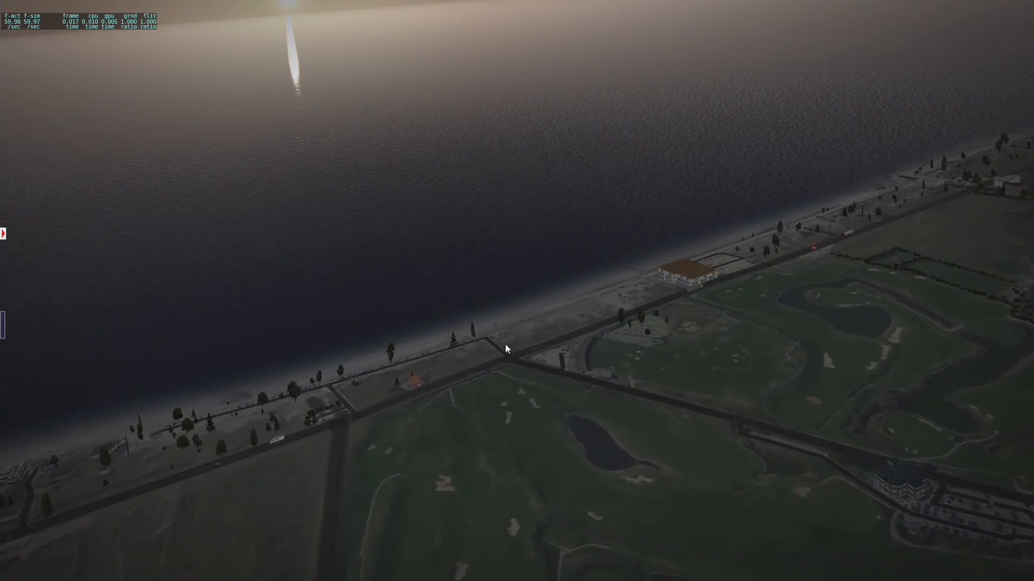
left_click_drag(501, 348, 315, 374)
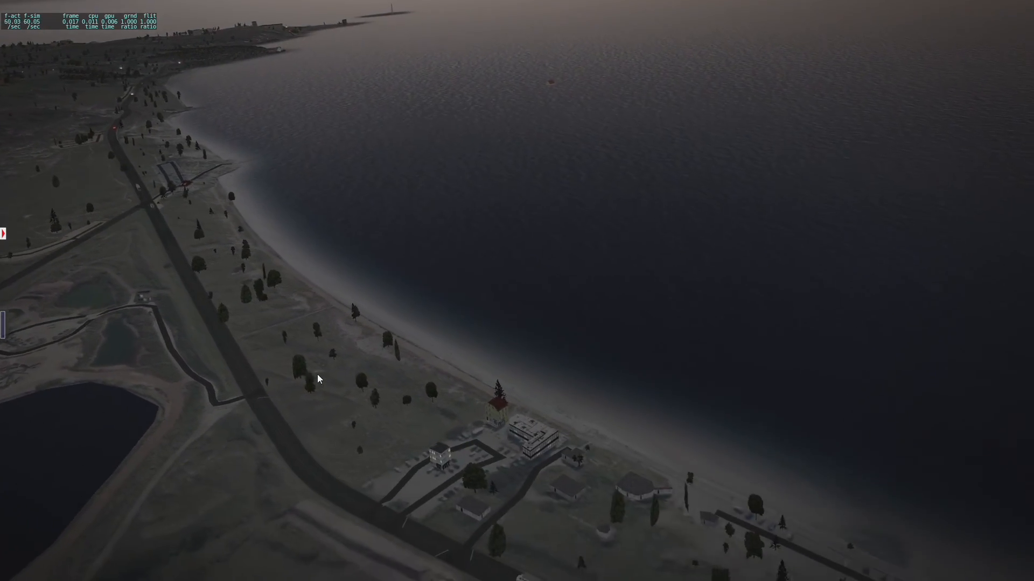
left_click_drag(318, 374, 428, 370)
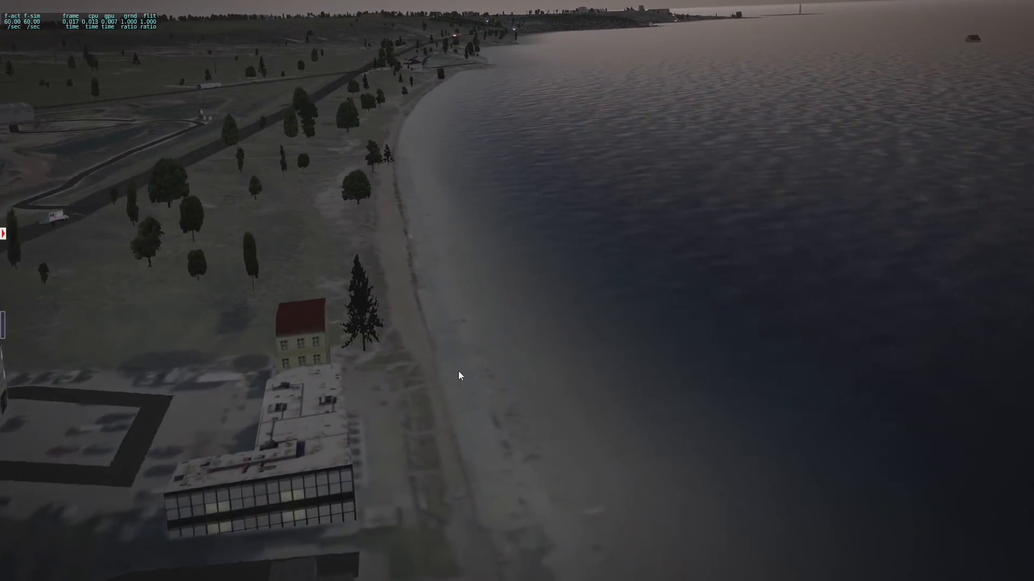
left_click_drag(459, 372, 452, 213)
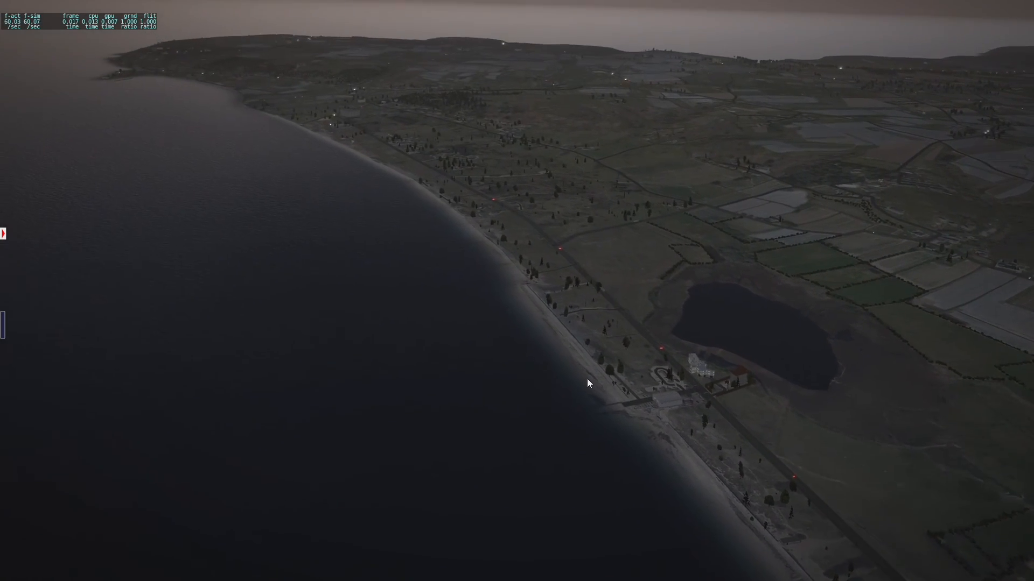
Examine the whole bay from higher up, from the headland with the offshore lighthouse round to the airport.
mouse_move(583, 378)
left_mouse_down()
mouse_move(622, 409)
mouse_move(754, 458)
left_mouse_up()
left_click_drag(527, 413, 670, 445)
mouse_move(513, 372)
left_mouse_down()
mouse_move(647, 341)
mouse_move(661, 326)
left_mouse_up()
mouse_move(532, 350)
left_mouse_down()
mouse_move(567, 341)
mouse_move(567, 322)
mouse_move(499, 316)
mouse_move(546, 327)
mouse_move(625, 314)
left_mouse_up()
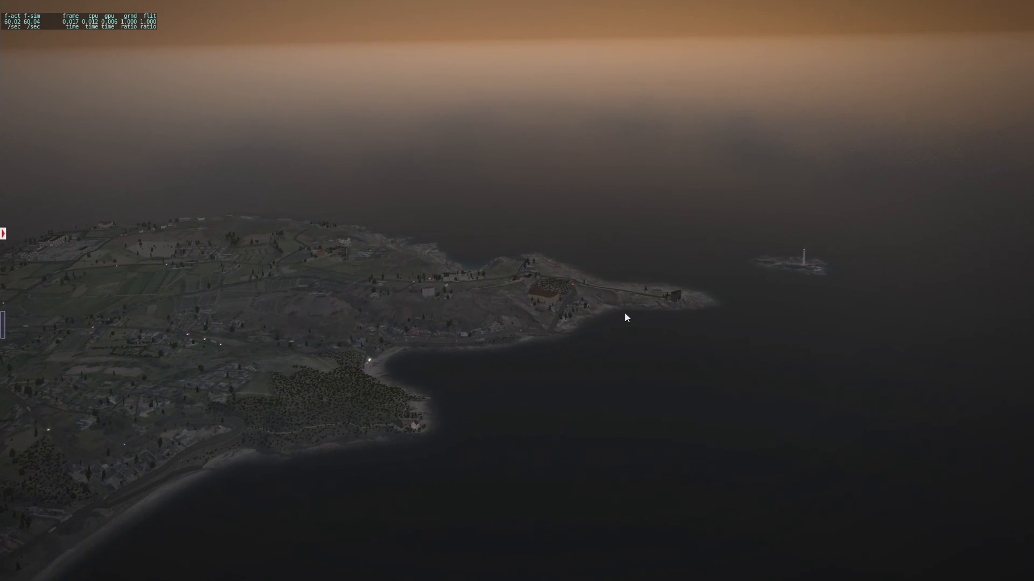
left_click_drag(604, 341, 634, 328)
left_click_drag(680, 354, 796, 393)
mouse_move(435, 309)
left_mouse_down()
mouse_move(705, 254)
mouse_move(644, 280)
left_mouse_up()
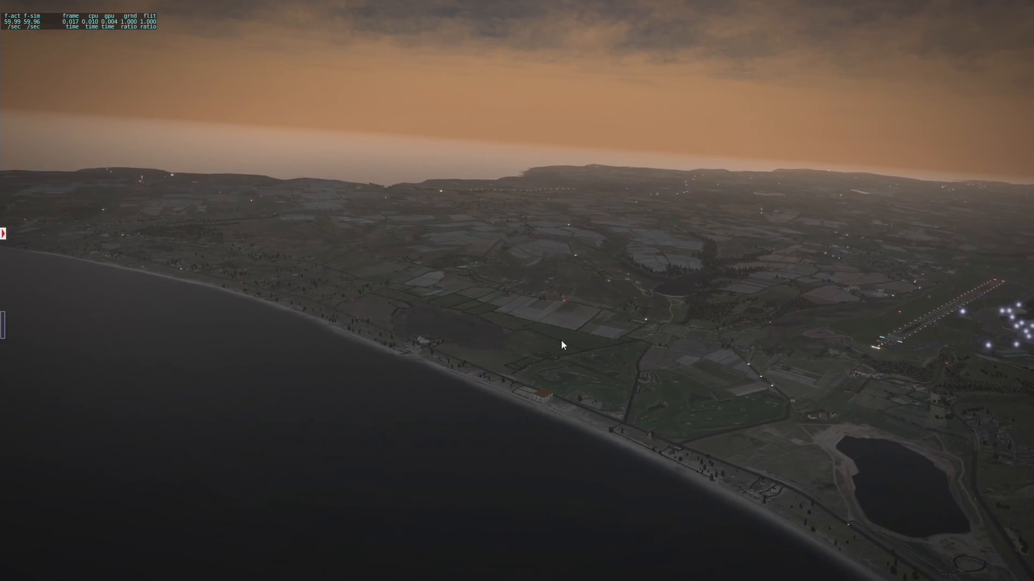
left_click_drag(549, 341, 594, 340)
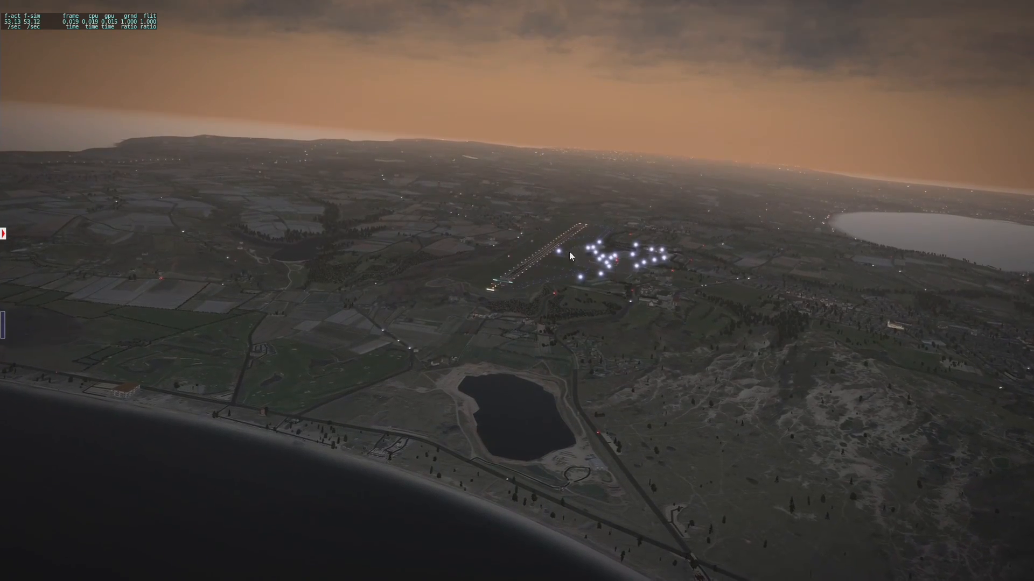
Inspect the approach to Jersey airport from the coast, covering the farmland, threshold lights, runway slope and terminal aprons.
left_click_drag(374, 344, 385, 342)
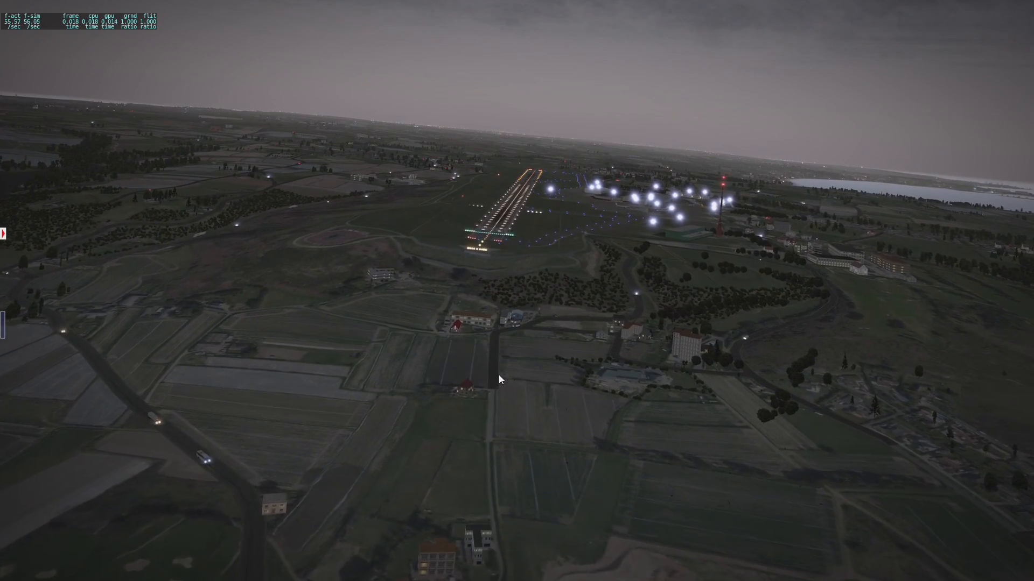
left_click_drag(498, 374, 523, 418)
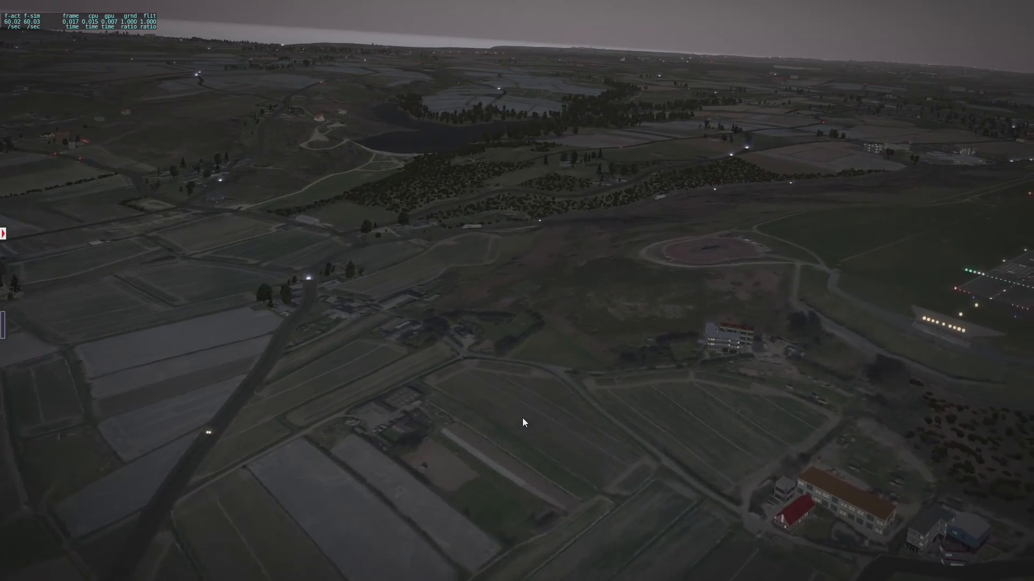
left_click_drag(523, 418, 642, 403)
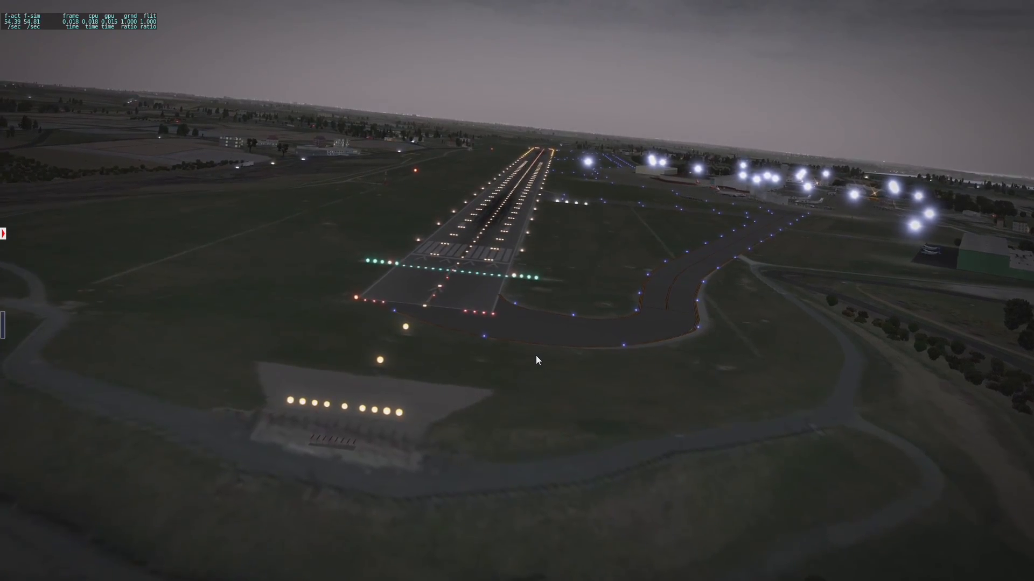
left_click_drag(558, 301, 336, 304)
left_click_drag(521, 295, 527, 371)
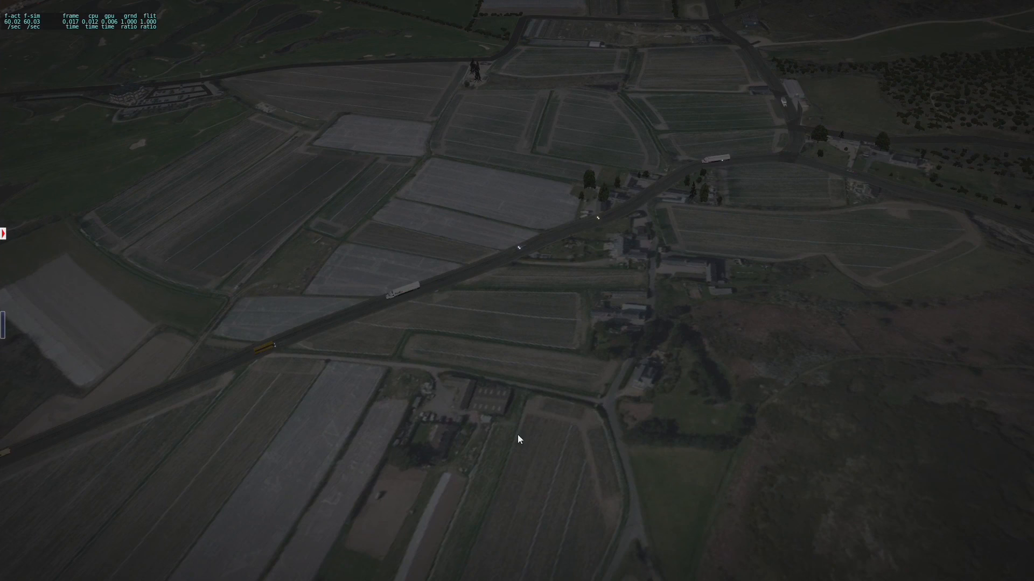
mouse_move(626, 328)
left_mouse_down()
mouse_move(637, 317)
mouse_move(445, 308)
mouse_move(445, 285)
mouse_move(464, 274)
mouse_move(482, 291)
mouse_move(664, 323)
mouse_move(604, 310)
mouse_move(626, 325)
mouse_move(653, 324)
mouse_move(631, 329)
left_mouse_up()
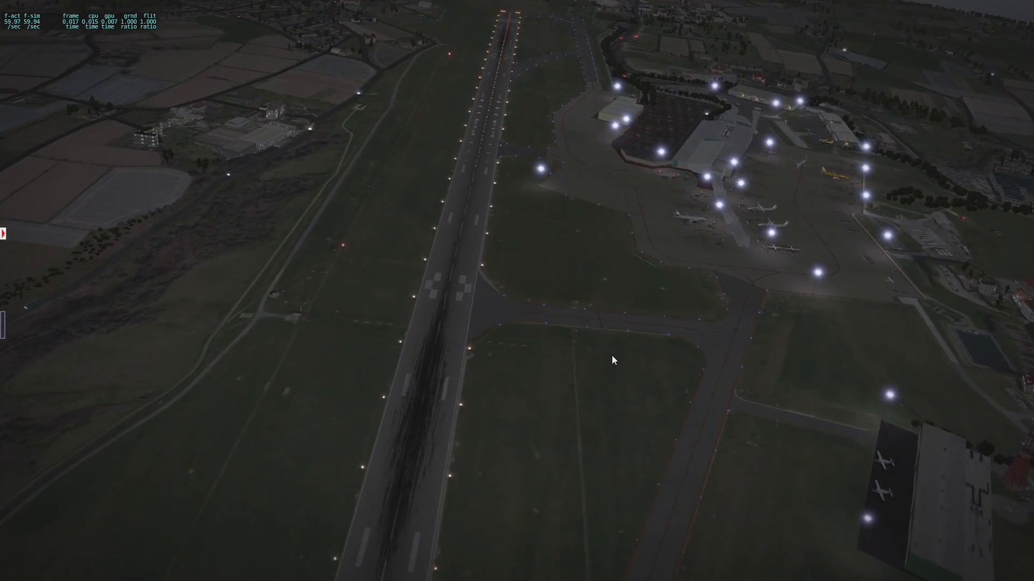
left_click_drag(561, 354, 554, 303)
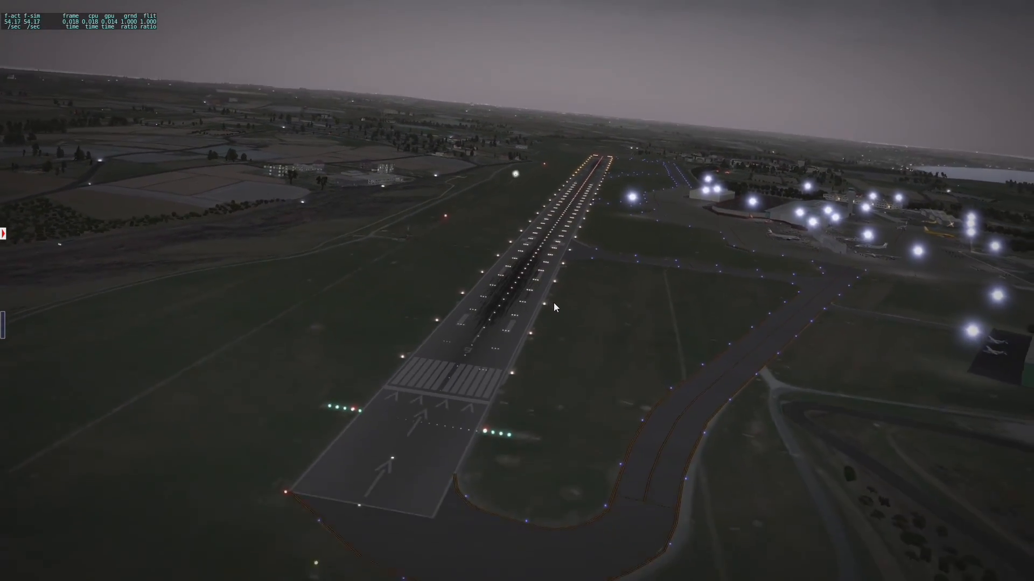
left_click_drag(554, 303, 592, 313)
left_click_drag(505, 336, 405, 314)
key("Left")
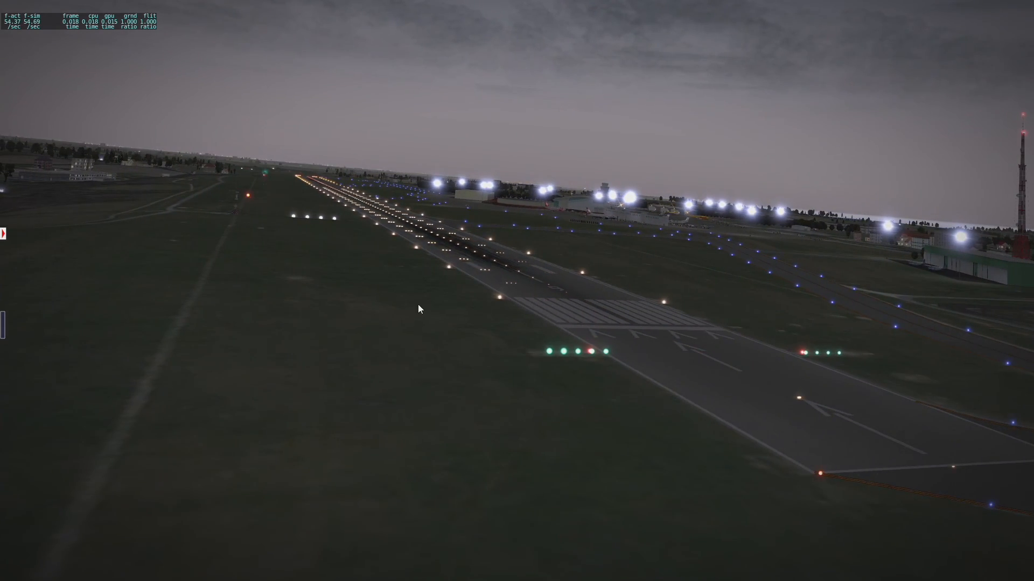